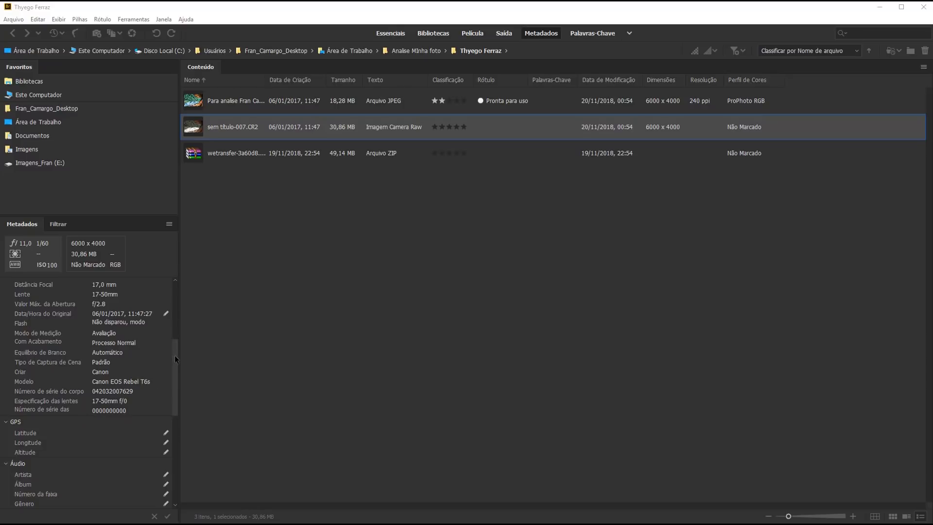
Scroll the Metadata panel to show sem titulo-007.CR2's file and EXIF camera properties
{"action": "left_click_drag", "start_coordinate": [175, 361], "coordinate": [176, 291]}
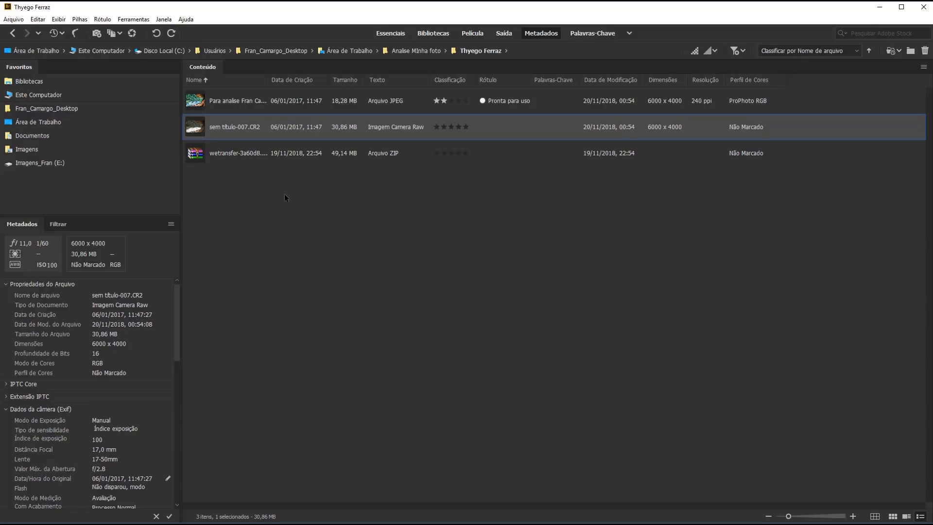
Preview sem titulo-007.CR2 large in the Película layout after comparing Editada.jpg, and widen the window
{"action": "left_click", "coordinate": [472, 33]}
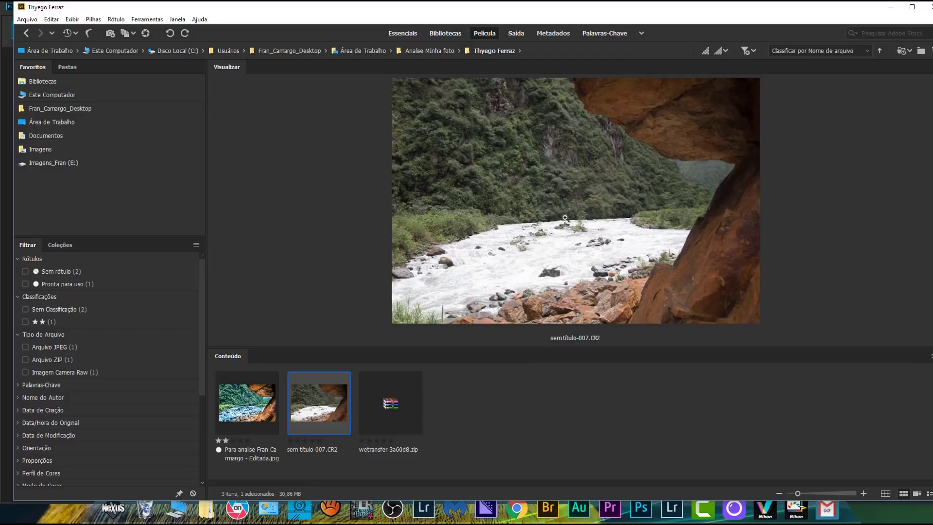
{"action": "left_click", "coordinate": [256, 404]}
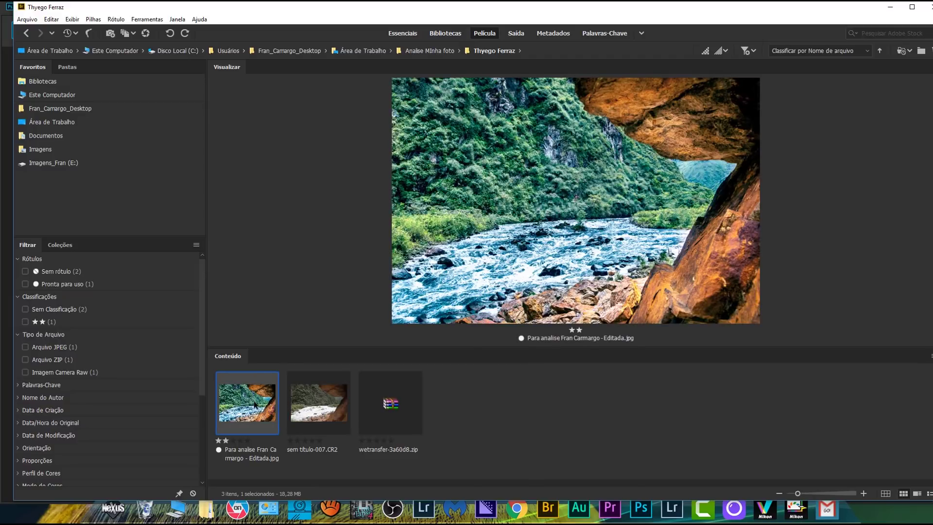
{"action": "left_click", "coordinate": [306, 402]}
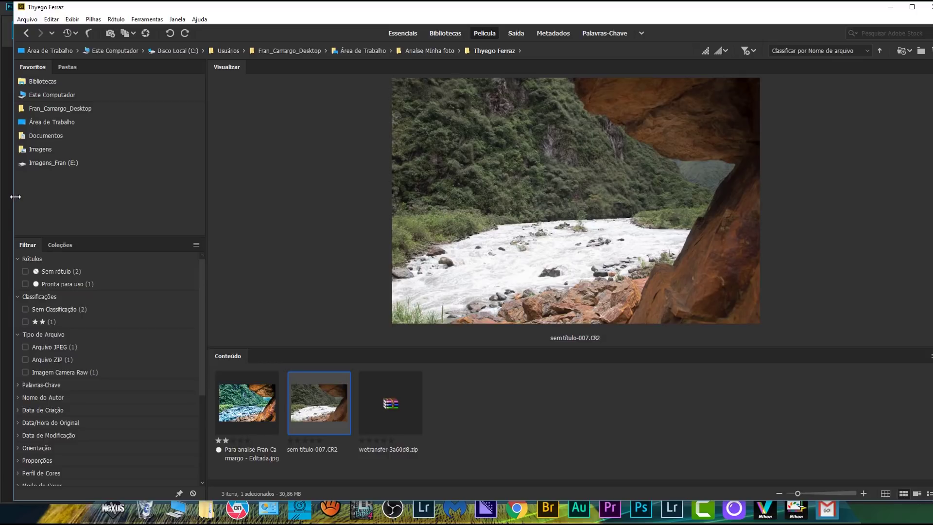
{"action": "left_click_drag", "start_coordinate": [13, 198], "coordinate": [2, 204]}
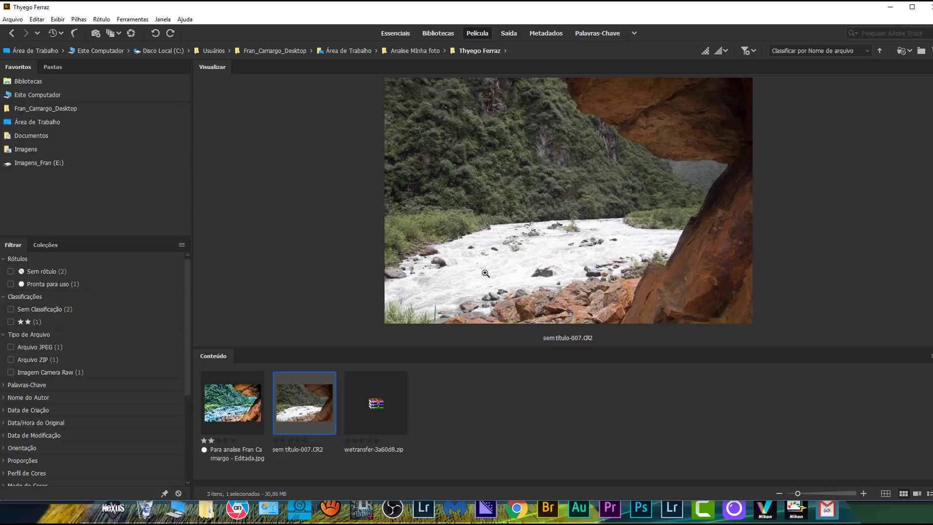
{"action": "left_click", "coordinate": [507, 262]}
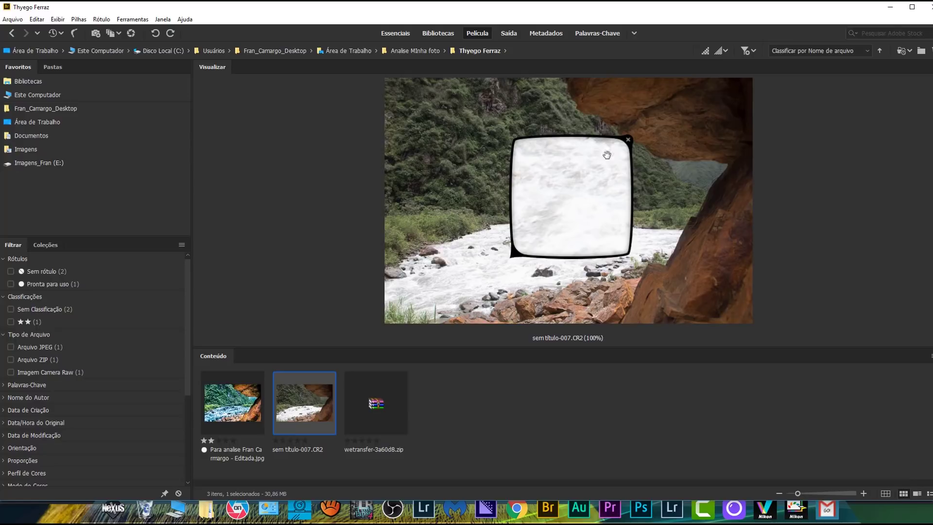
{"action": "left_click", "coordinate": [625, 143]}
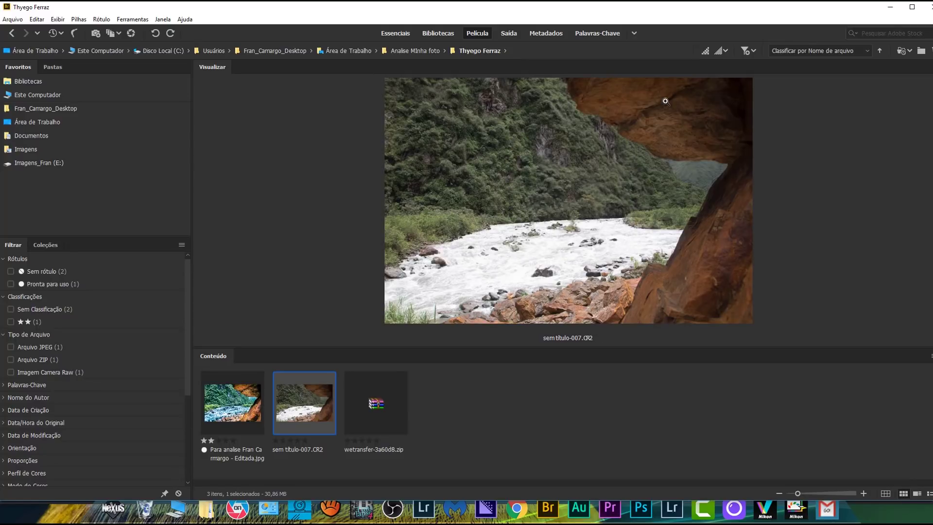
{"action": "key", "text": "space"}
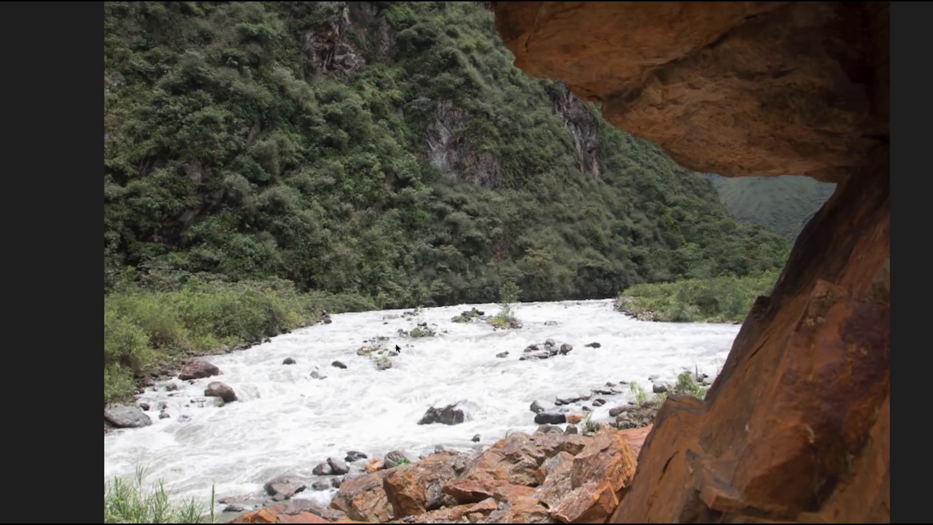
{"action": "left_click", "coordinate": [396, 350]}
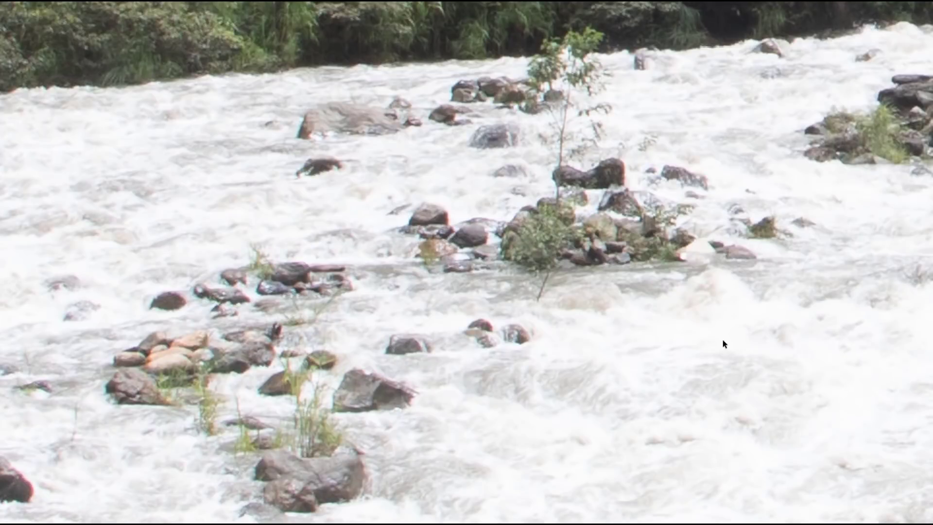
{"action": "left_click", "coordinate": [560, 333]}
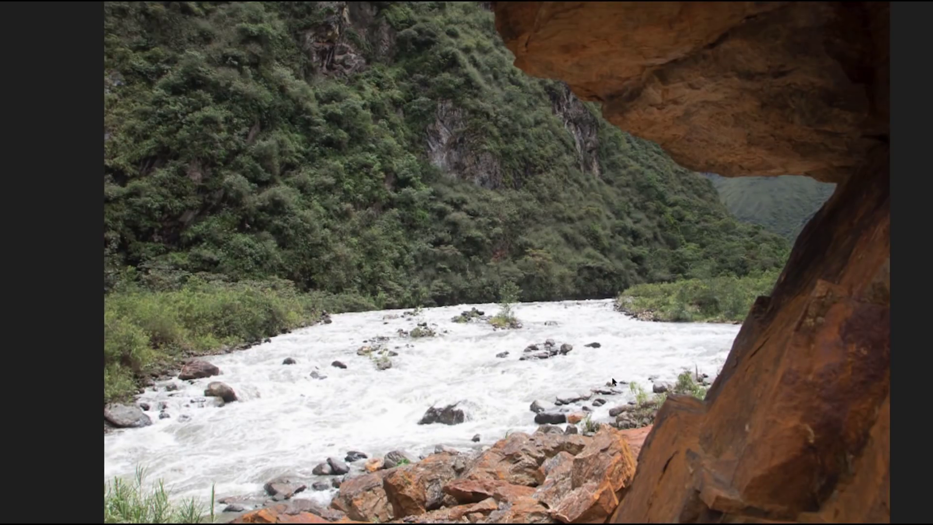
{"action": "key", "text": "space"}
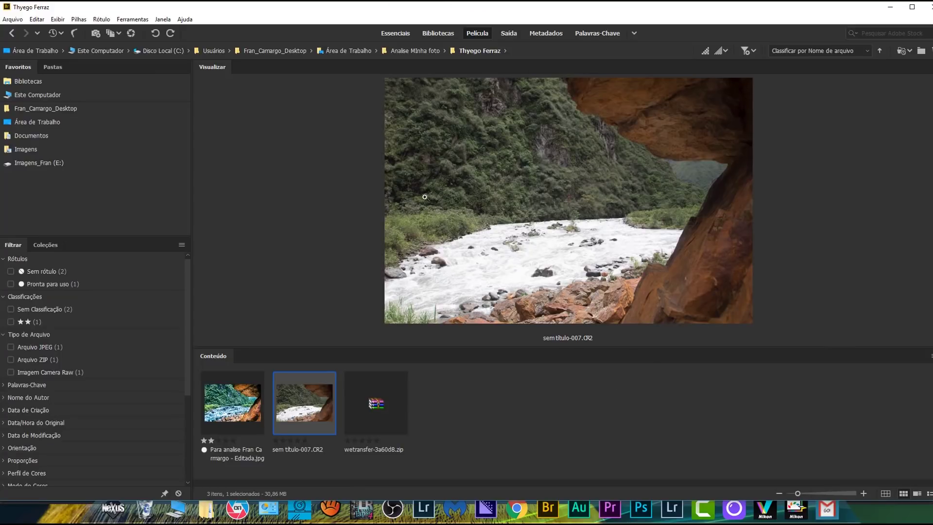
{"action": "left_click", "coordinate": [392, 507]}
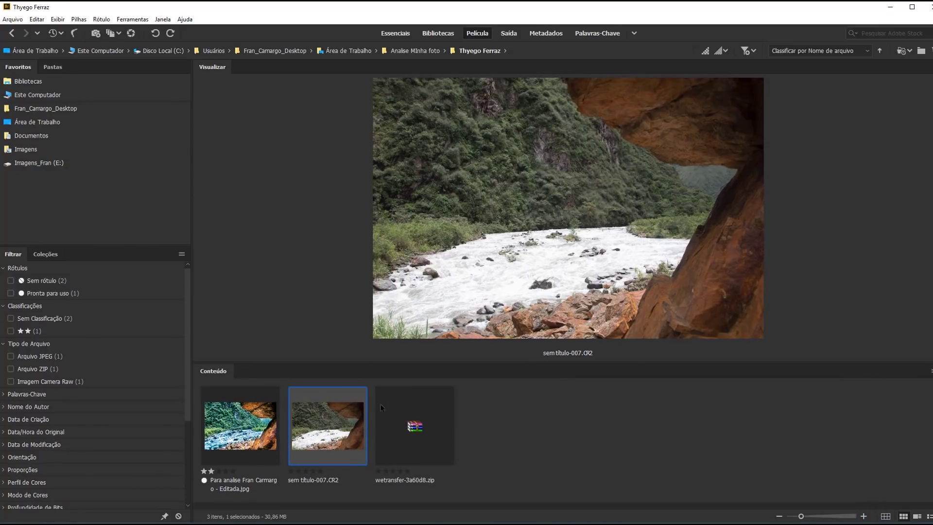
Open sem titulo-007.CR2 in Camera Raw, set Highlights to -100 and zoom into the river
{"action": "double_click", "coordinate": [329, 431]}
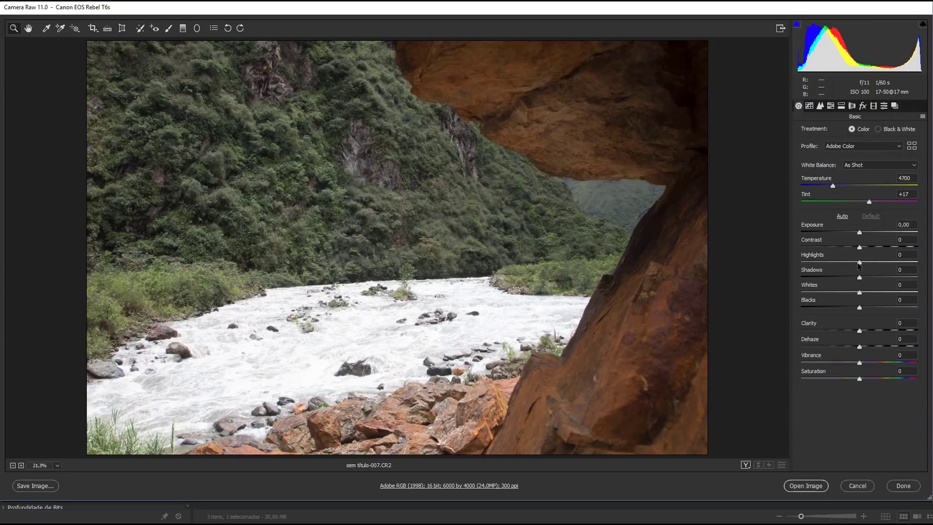
{"action": "left_click_drag", "start_coordinate": [859, 264], "coordinate": [801, 262]}
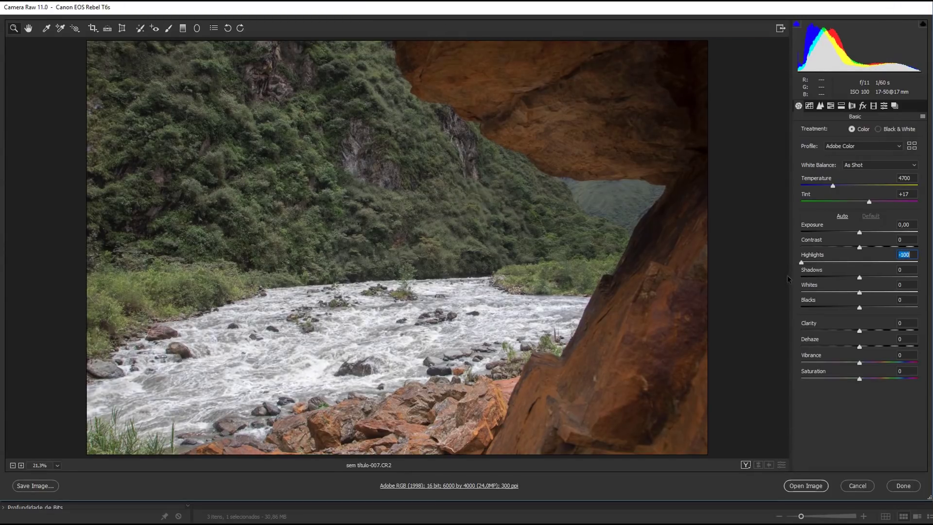
{"action": "left_click", "coordinate": [380, 336]}
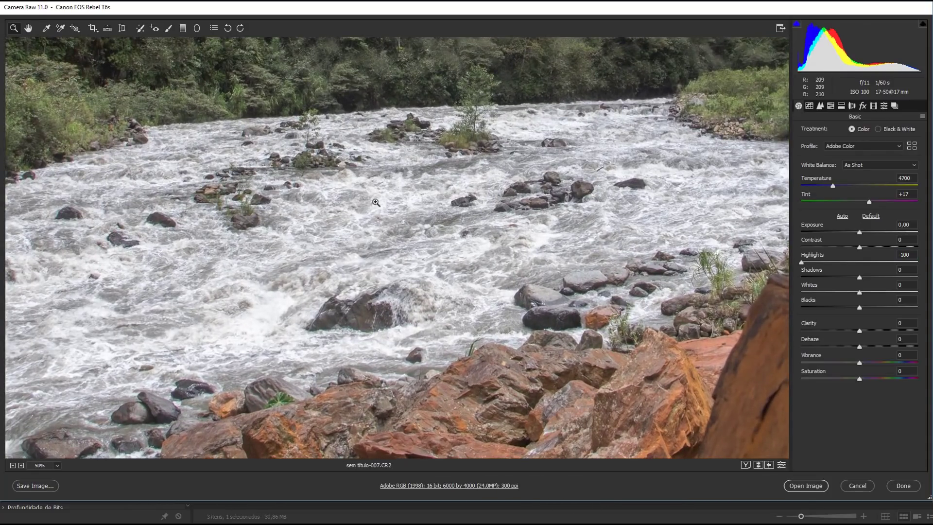
{"action": "left_click", "coordinate": [382, 253]}
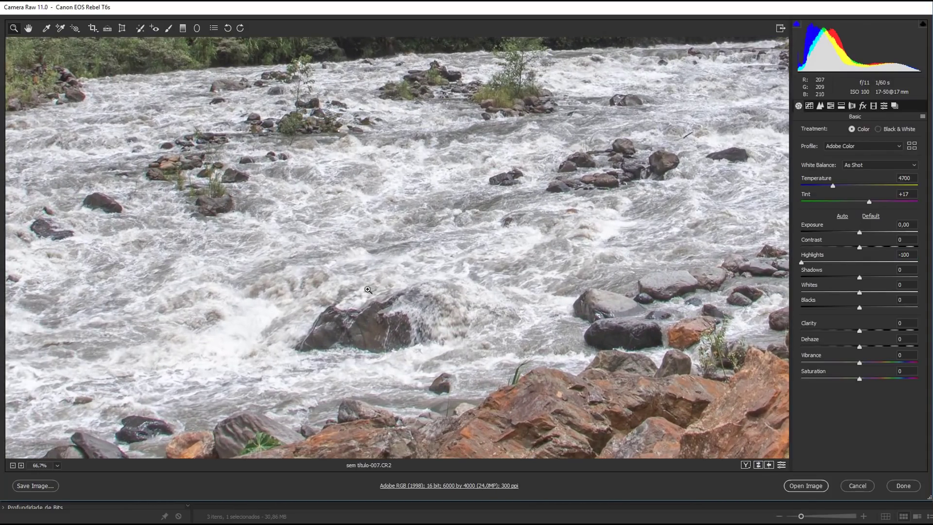
Lower Exposure to -0,95, checking the rapids at 100% and the full photo
{"action": "left_click_drag", "start_coordinate": [859, 233], "coordinate": [841, 237]}
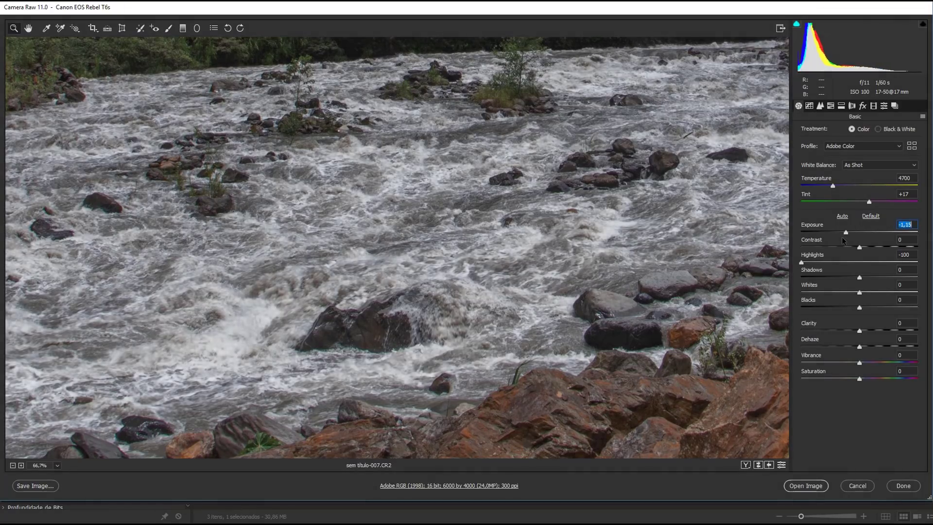
{"action": "left_click", "coordinate": [241, 335]}
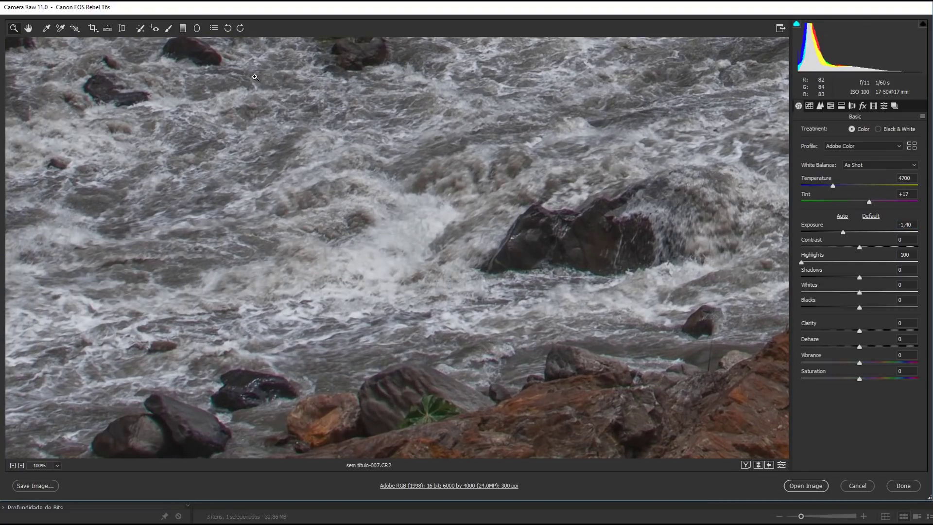
{"action": "double_click", "coordinate": [28, 28]}
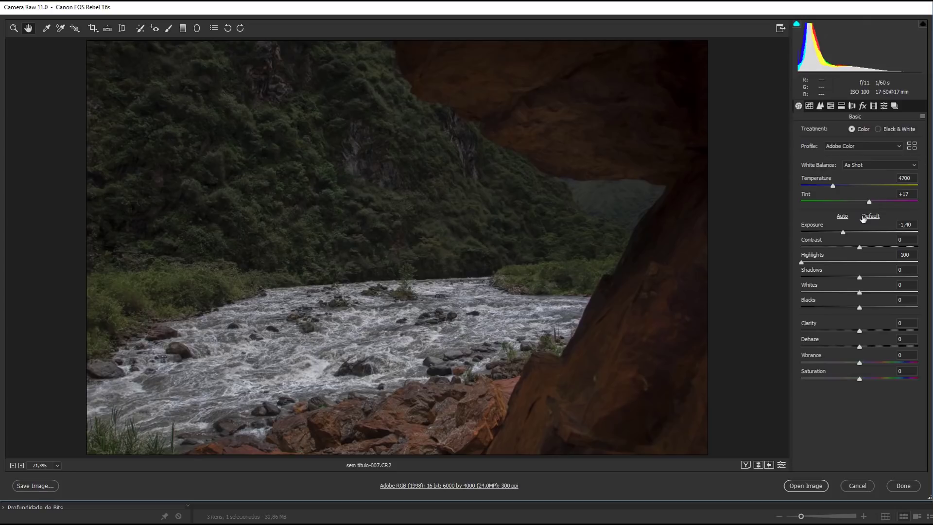
{"action": "left_click", "coordinate": [844, 235]}
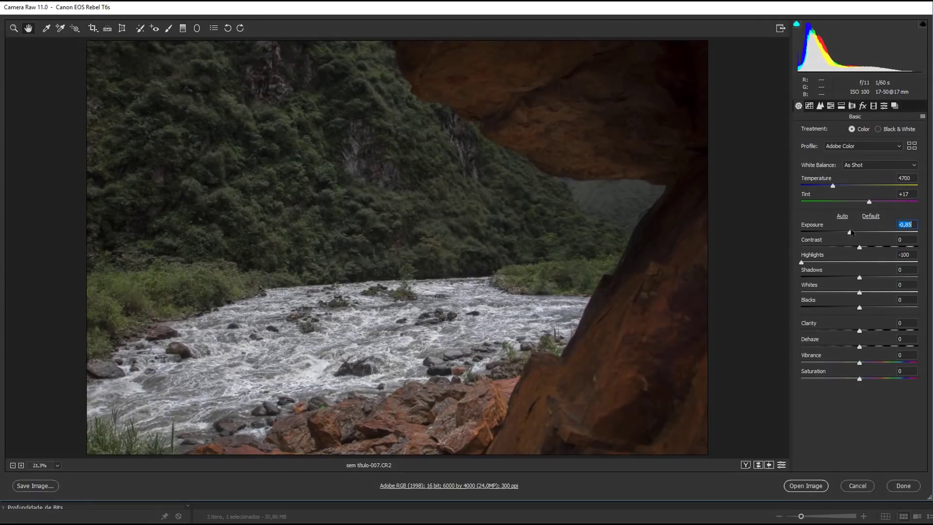
{"action": "left_click_drag", "start_coordinate": [847, 232], "coordinate": [861, 232]}
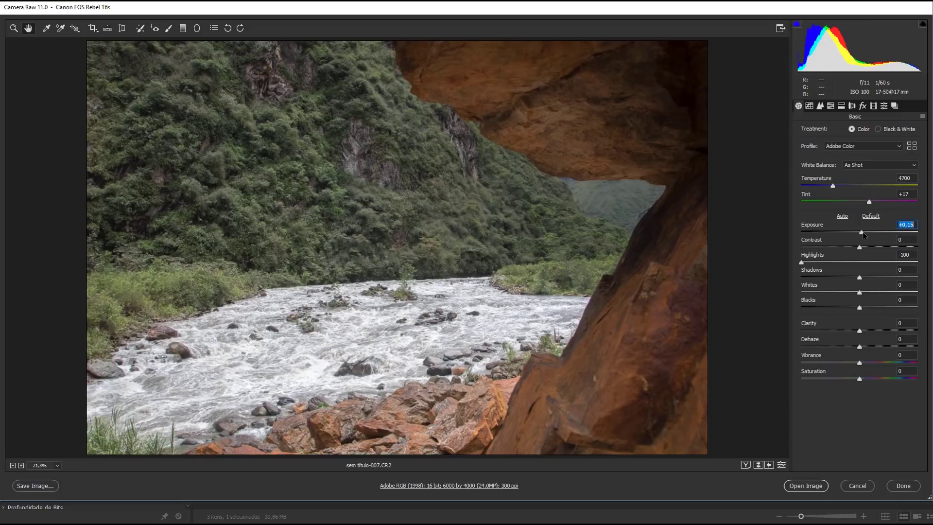
{"action": "left_click_drag", "start_coordinate": [862, 235], "coordinate": [849, 235]}
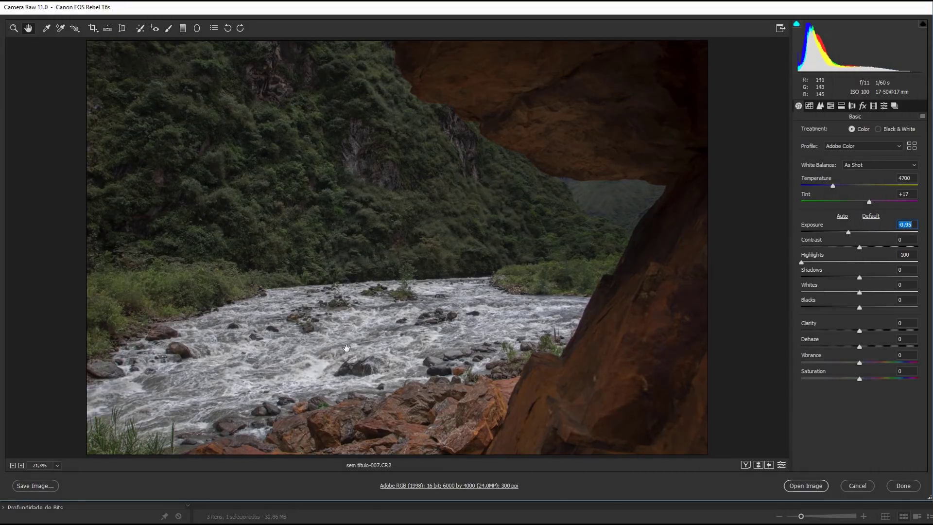
Set up an Adjustment Brush at size 38 with reset values and raised Shadows
{"action": "left_click", "coordinate": [168, 28]}
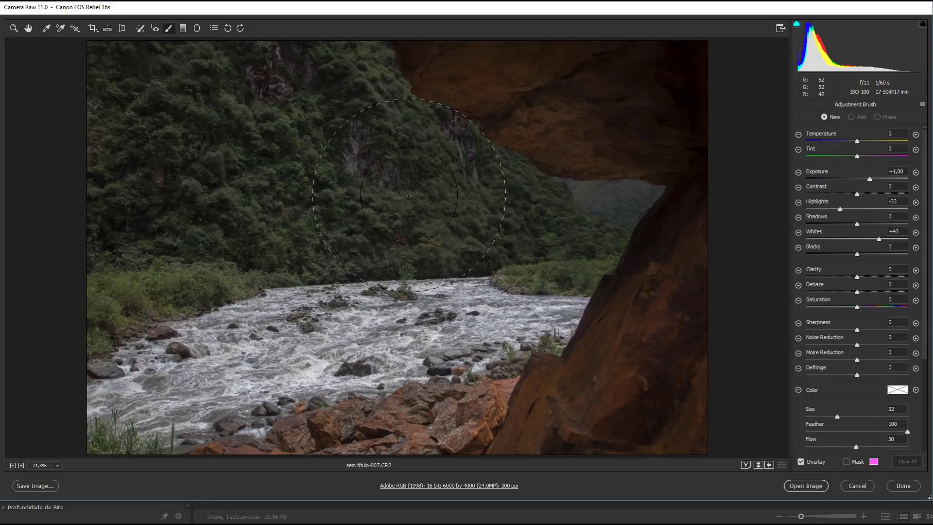
{"action": "key", "text": "bracketright"}
{"action": "key", "text": "bracketright"}
{"action": "key", "text": "bracketright"}
{"action": "left_click", "coordinate": [798, 172]}
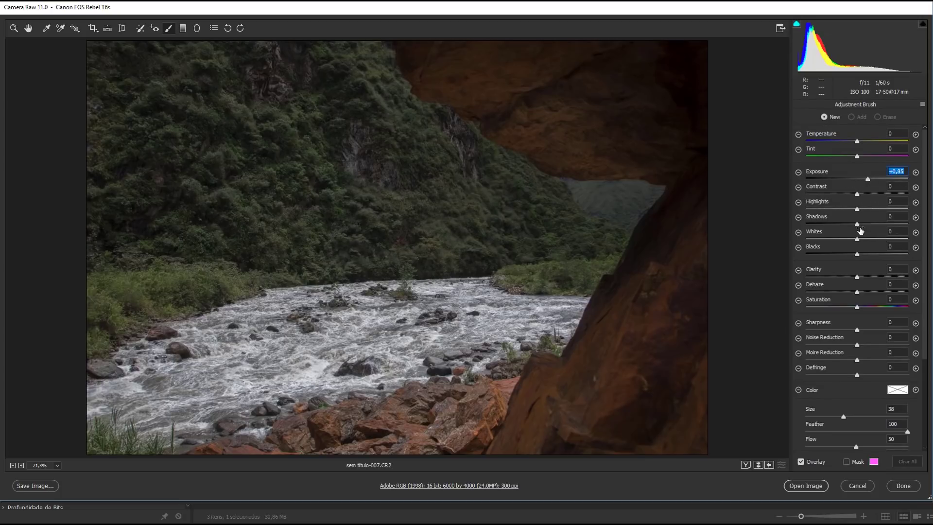
{"action": "left_click_drag", "start_coordinate": [859, 226], "coordinate": [875, 224]}
Paint the brightening brush over the mountain slopes, foliage, bottom rocks and lower-left grass
{"action": "left_click", "coordinate": [256, 188]}
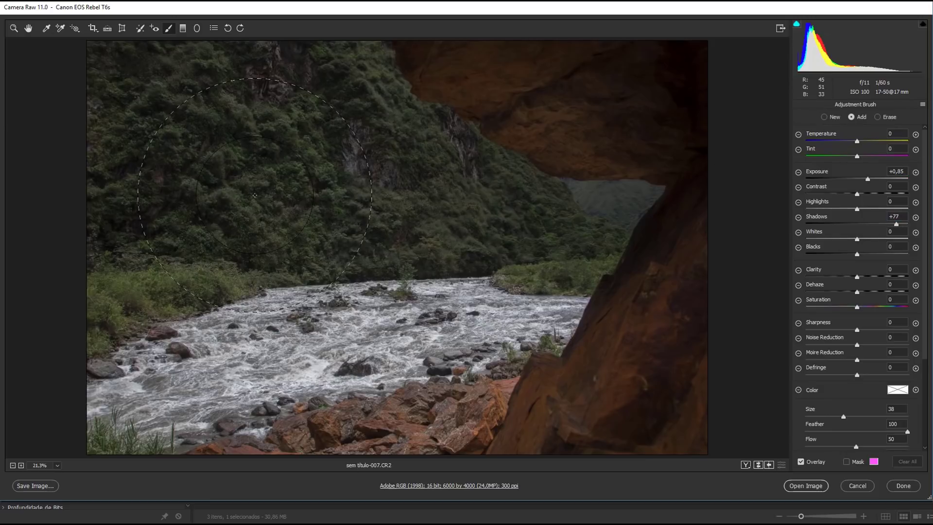
{"action": "left_click", "coordinate": [130, 125]}
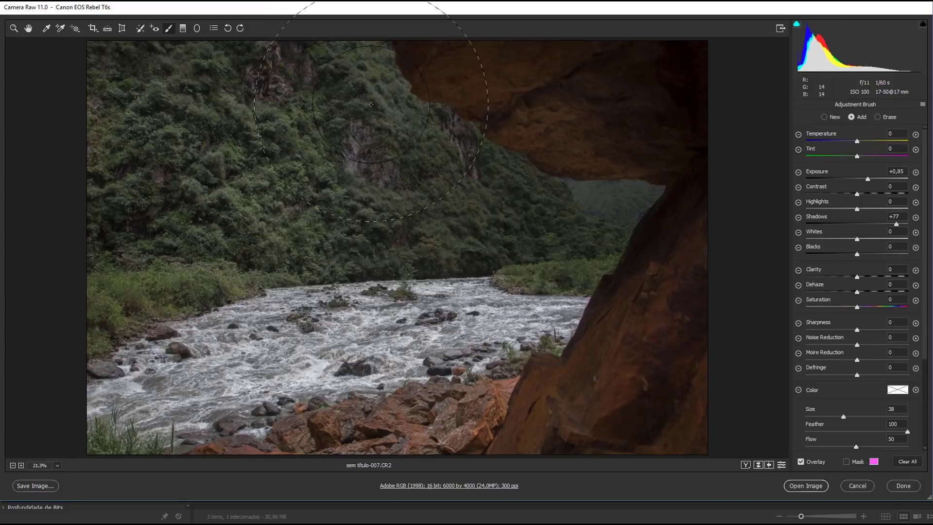
{"action": "left_click_drag", "start_coordinate": [316, 97], "coordinate": [486, 218]}
{"action": "left_click_drag", "start_coordinate": [259, 224], "coordinate": [384, 112]}
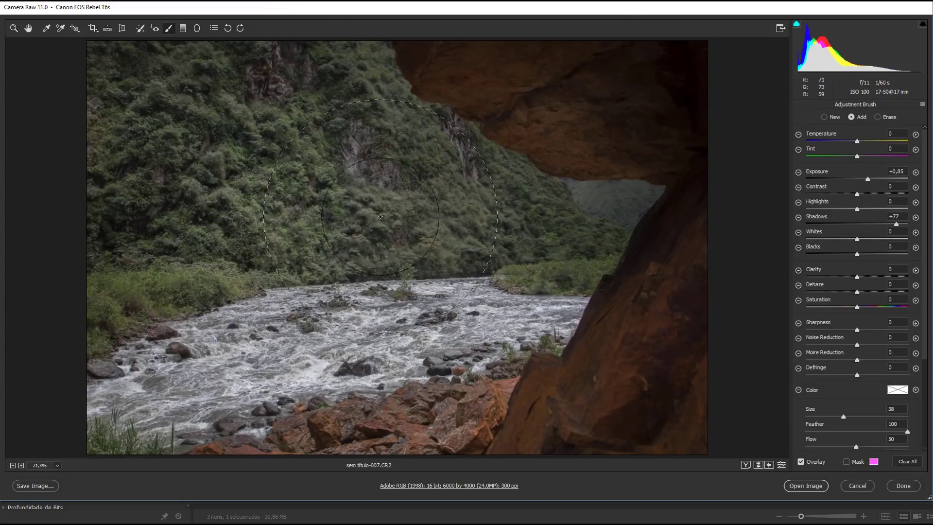
{"action": "left_click", "coordinate": [146, 149]}
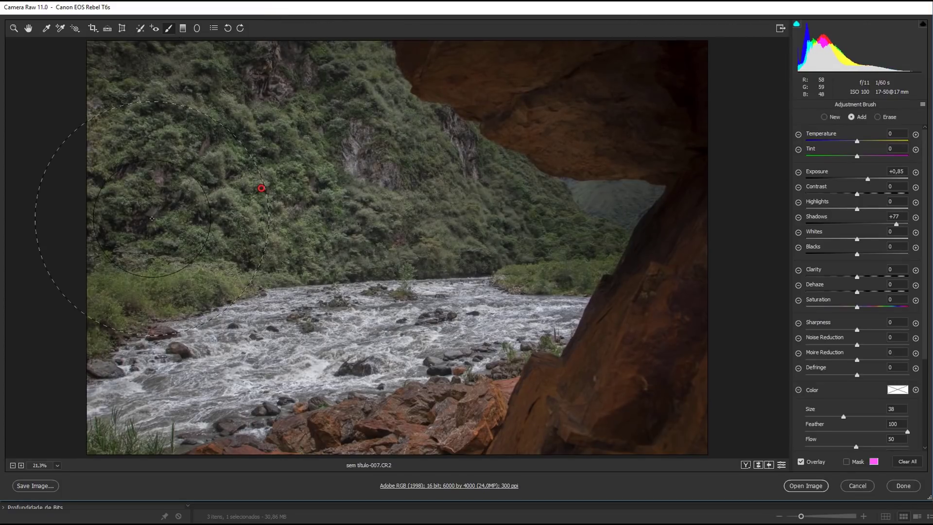
{"action": "mouse_move", "coordinate": [559, 126]}
{"action": "left_mouse_down"}
{"action": "mouse_move", "coordinate": [528, 92]}
{"action": "mouse_move", "coordinate": [604, 83]}
{"action": "mouse_move", "coordinate": [604, 228]}
{"action": "mouse_move", "coordinate": [583, 395]}
{"action": "mouse_move", "coordinate": [554, 411]}
{"action": "mouse_move", "coordinate": [524, 408]}
{"action": "left_mouse_up"}
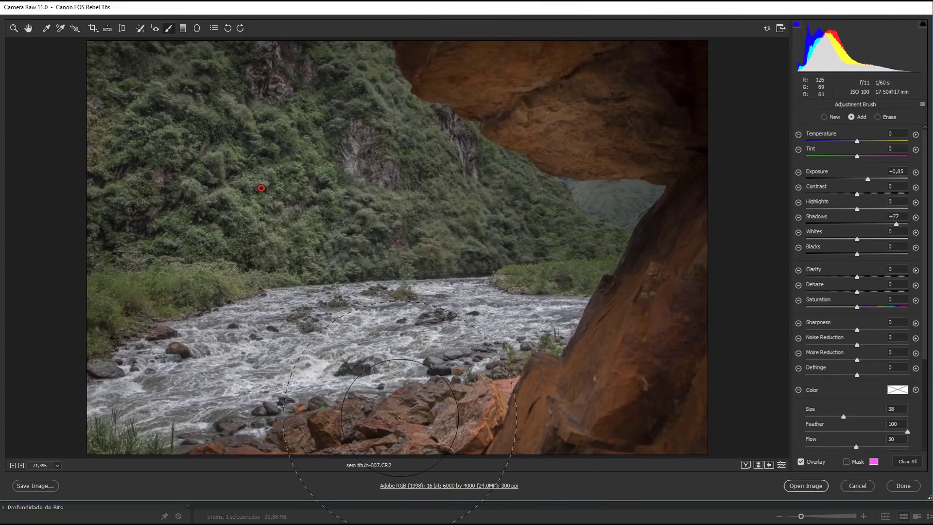
{"action": "left_click", "coordinate": [313, 448]}
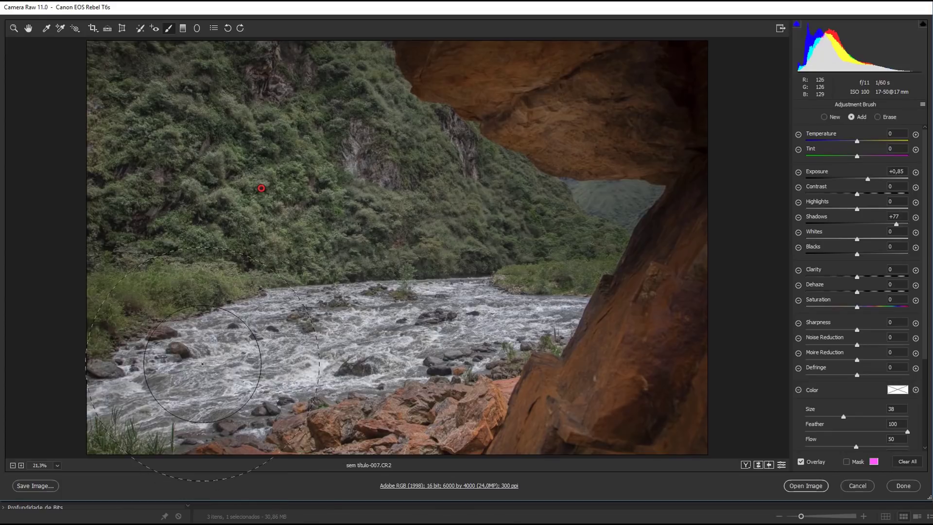
{"action": "left_click", "coordinate": [140, 287]}
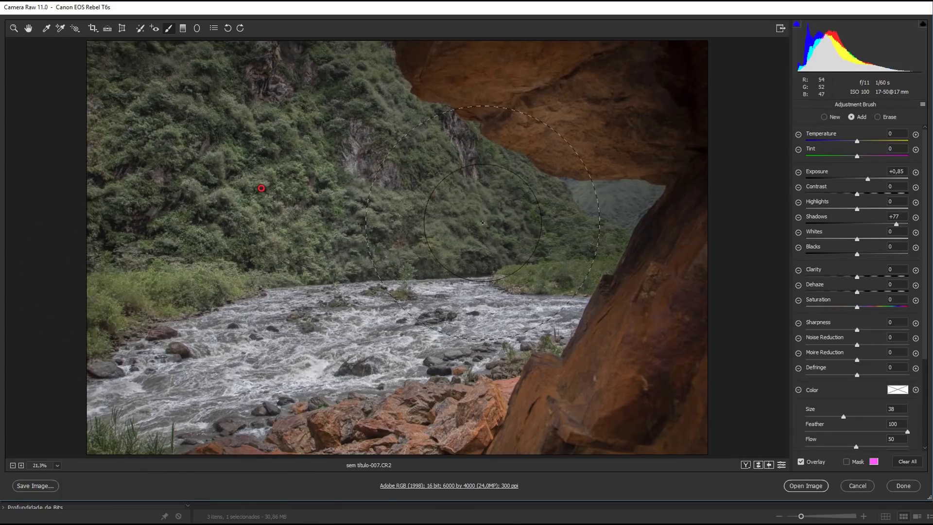
{"action": "left_click", "coordinate": [573, 264]}
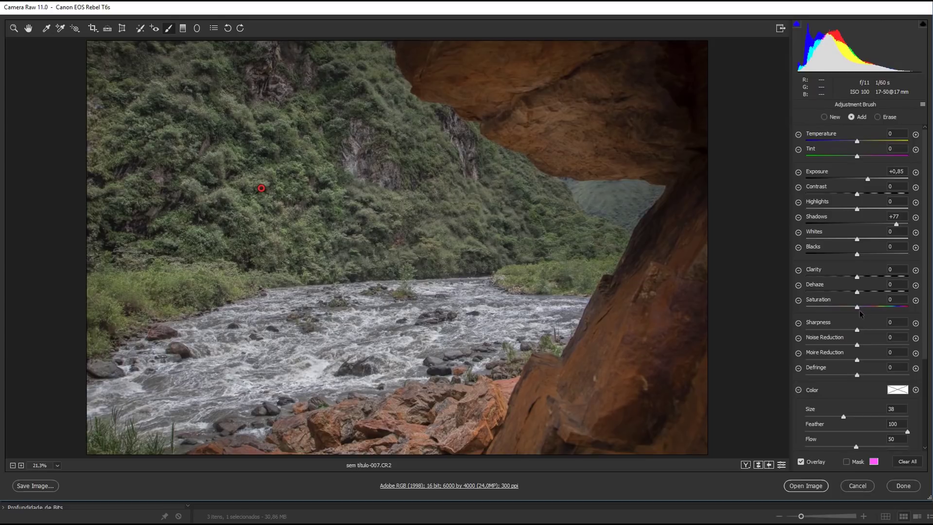
Give the brushed adjustment Saturation +60, Highlights -50, Whites +31, Blacks -4, then return to Basic
{"action": "mouse_move", "coordinate": [858, 308]}
{"action": "left_mouse_down"}
{"action": "mouse_move", "coordinate": [900, 306]}
{"action": "mouse_move", "coordinate": [893, 309]}
{"action": "left_mouse_up"}
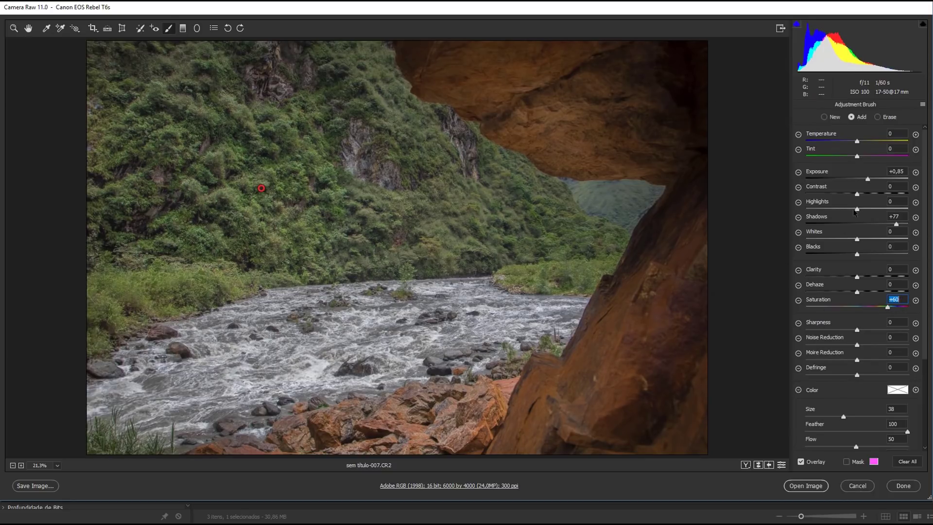
{"action": "left_click_drag", "start_coordinate": [857, 209], "coordinate": [832, 208]}
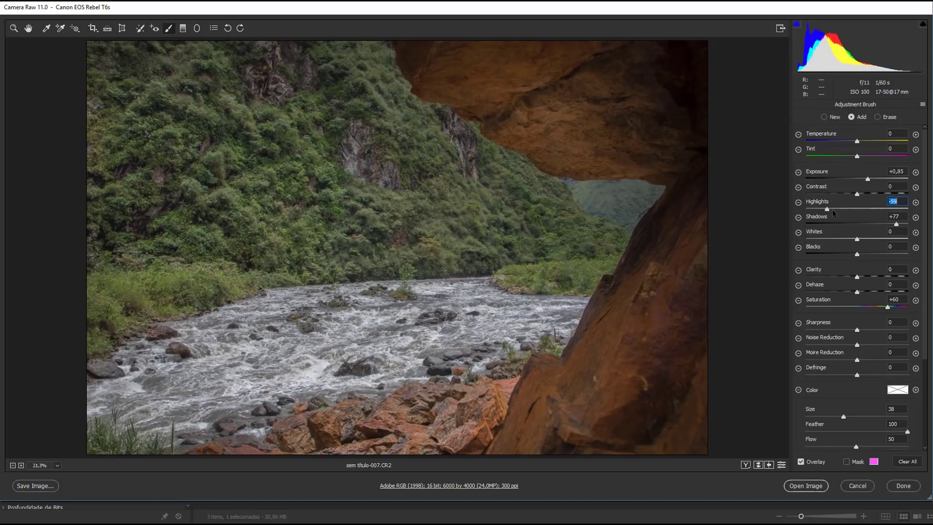
{"action": "left_click", "coordinate": [874, 239]}
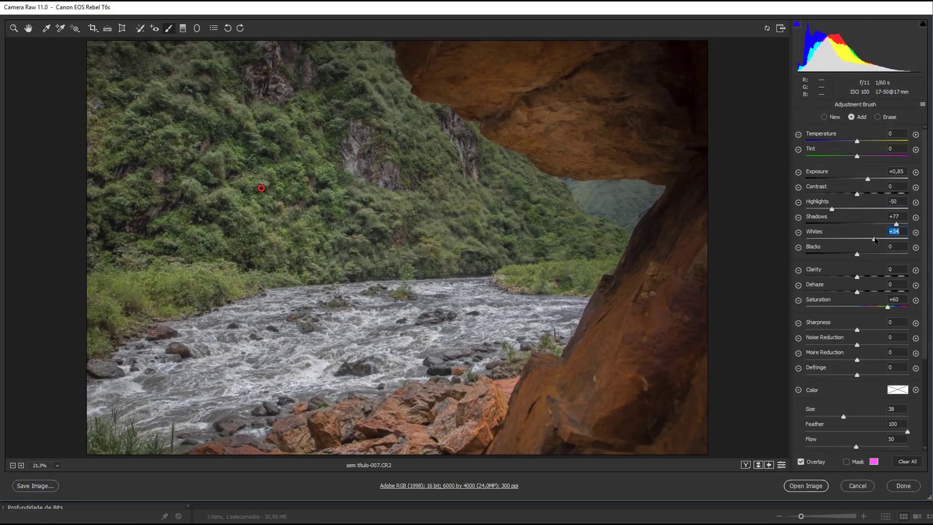
{"action": "left_click_drag", "start_coordinate": [874, 240], "coordinate": [855, 254]}
{"action": "left_click", "coordinate": [848, 254]}
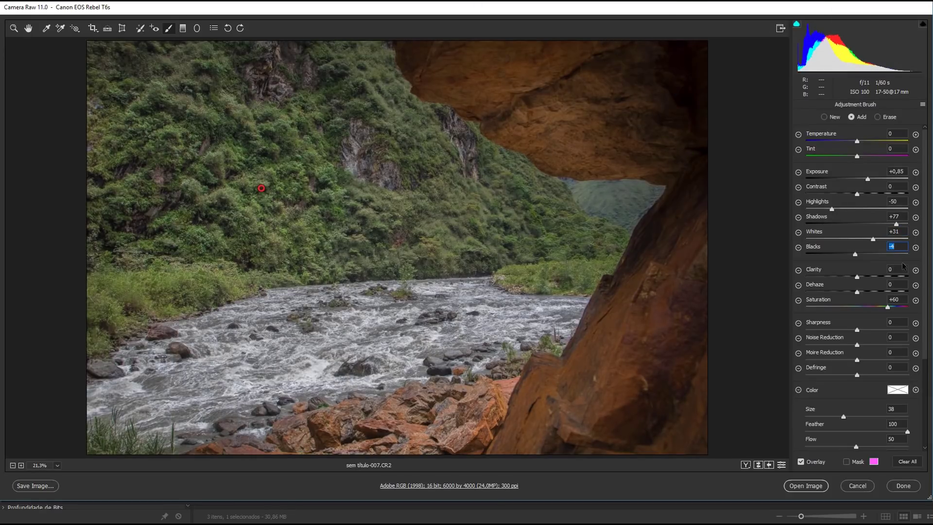
{"action": "left_click", "coordinate": [655, 310]}
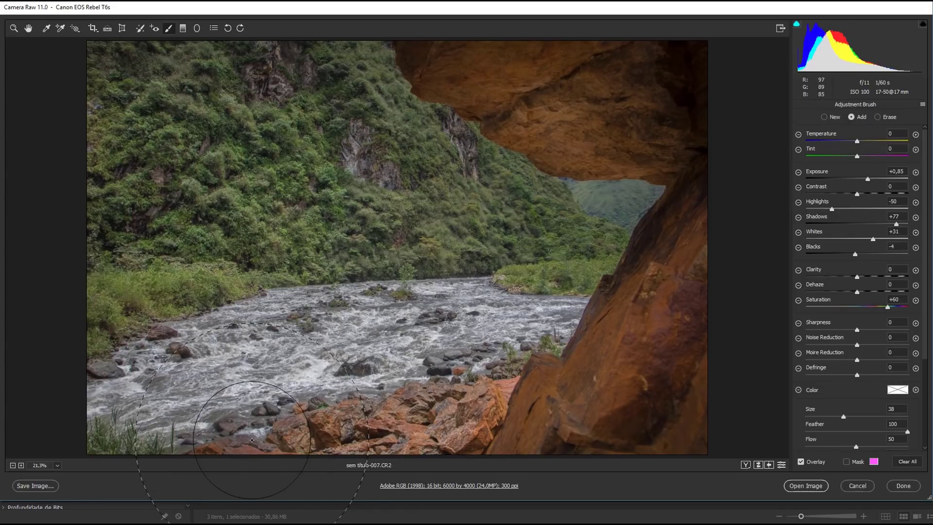
{"action": "left_click", "coordinate": [29, 29]}
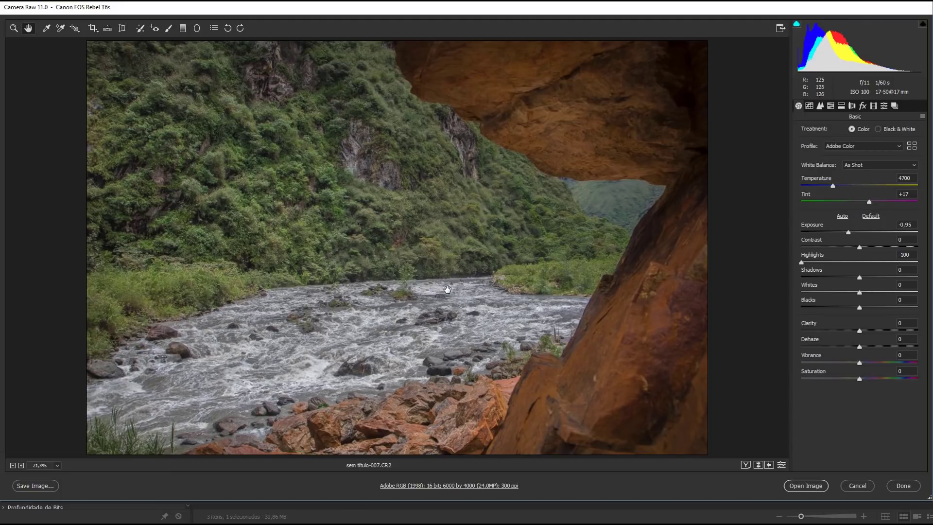
Set global Shadows +35, Whites +23, Blacks -22, Contrast +23, Vibrance +23, then start a new brush
{"action": "left_click", "coordinate": [873, 277]}
{"action": "left_click_drag", "start_coordinate": [873, 276], "coordinate": [878, 276]}
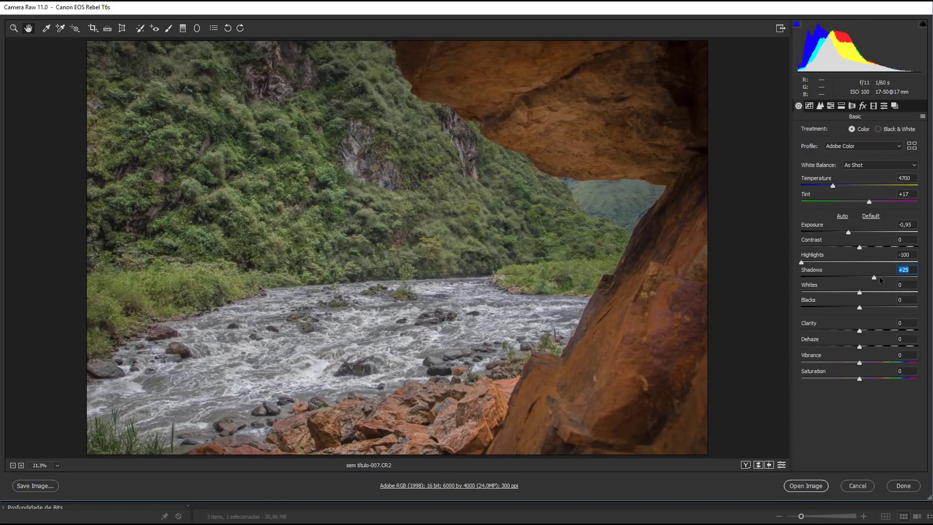
{"action": "left_click", "coordinate": [872, 292]}
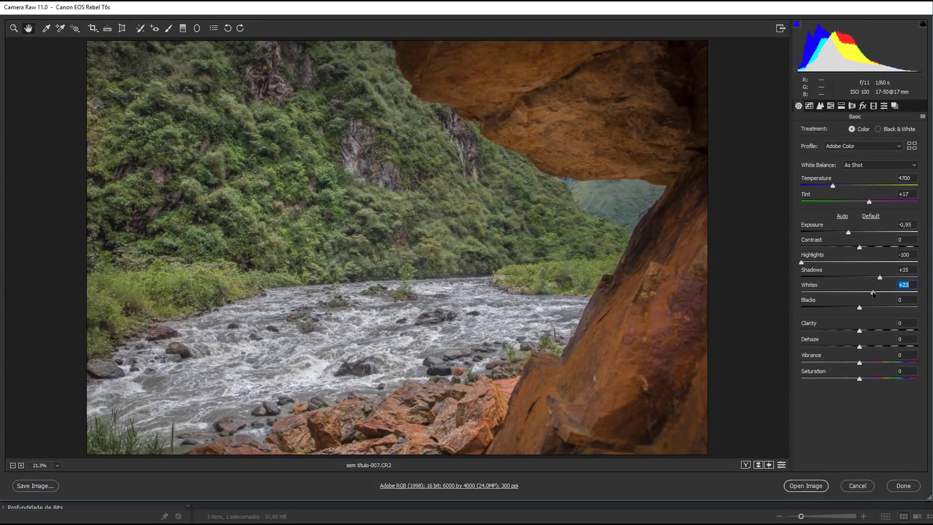
{"action": "left_click", "coordinate": [846, 307]}
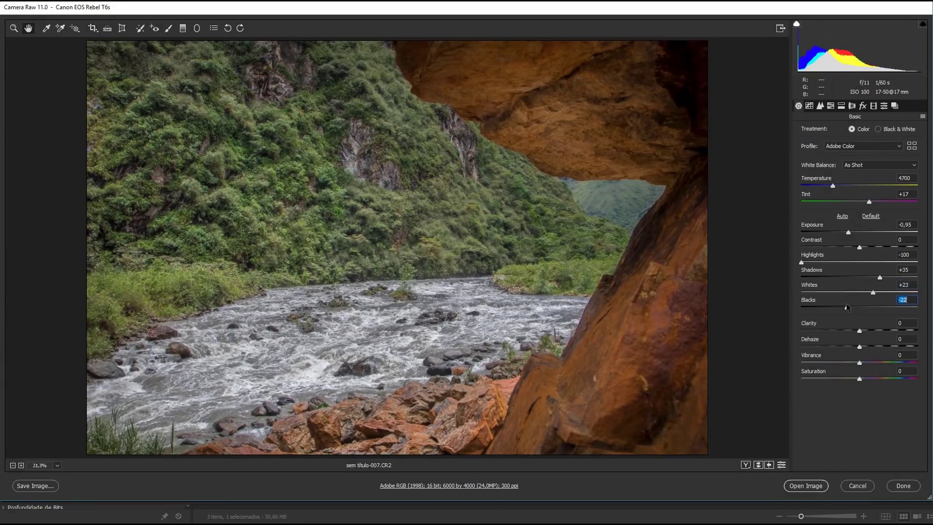
{"action": "left_click", "coordinate": [872, 247]}
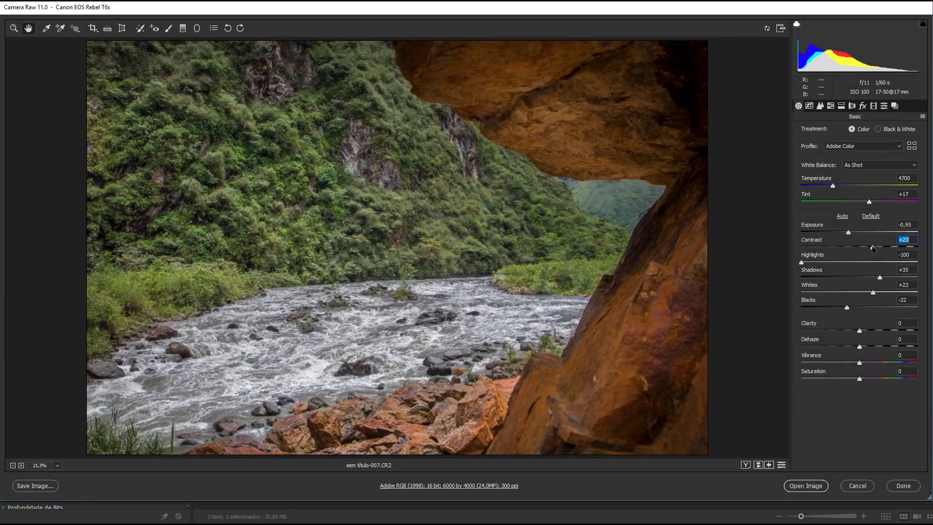
{"action": "left_click", "coordinate": [873, 362]}
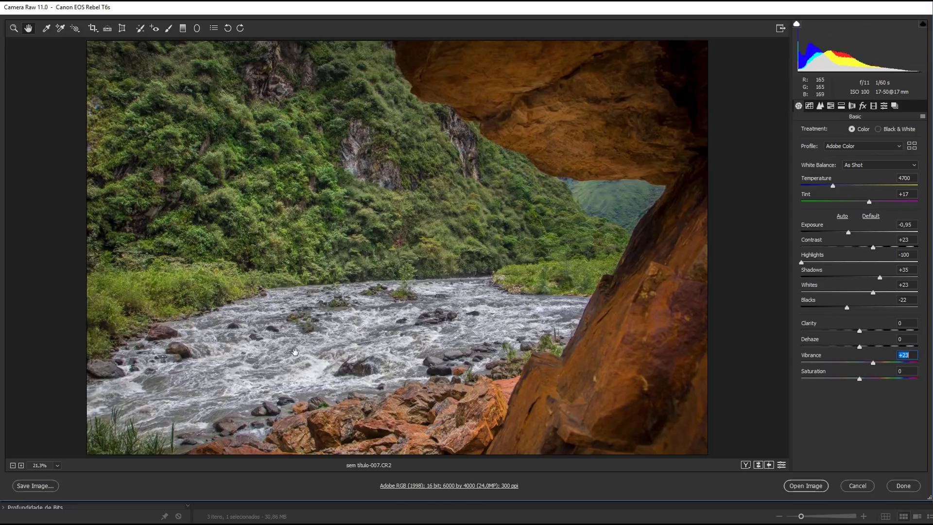
{"action": "left_click", "coordinate": [169, 29]}
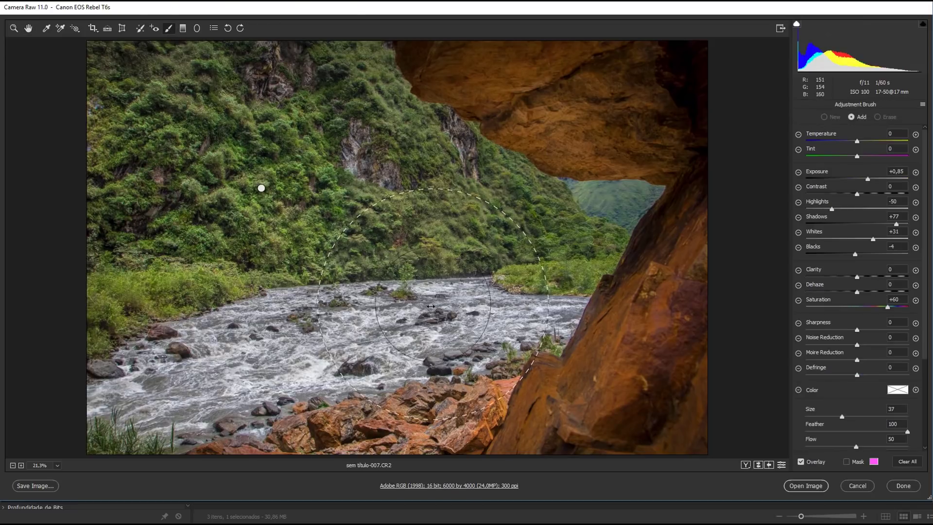
{"action": "key", "text": "n"}
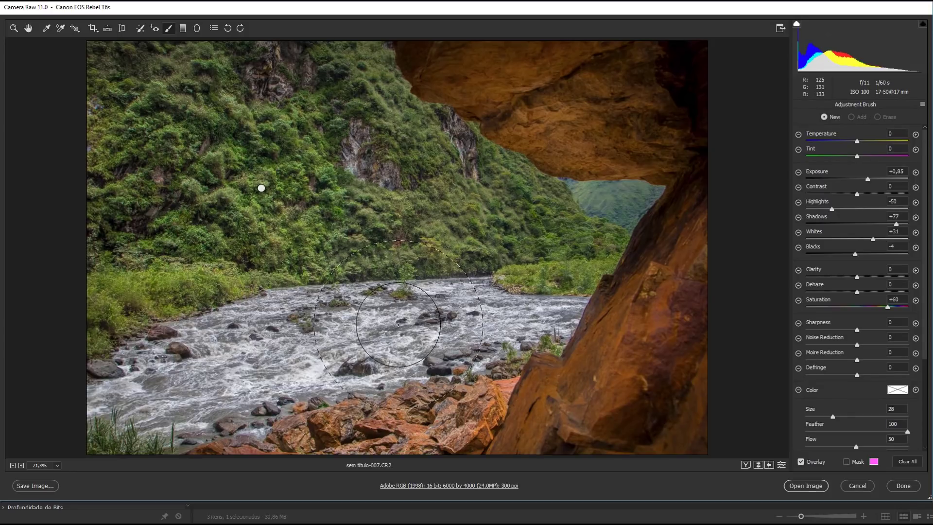
Paint a brush of Exposure +0,25, Temperature -28, Tint -9 over the river water
{"action": "left_click", "coordinate": [798, 173]}
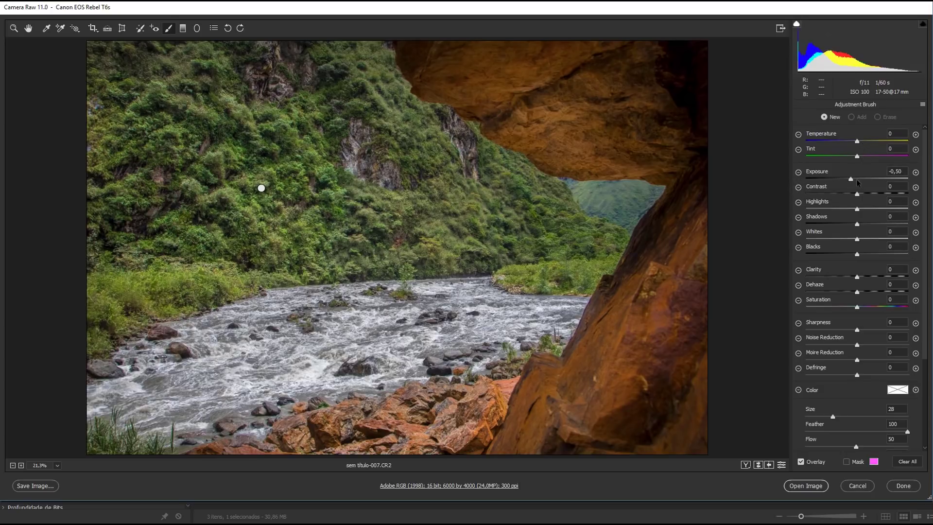
{"action": "left_click_drag", "start_coordinate": [853, 180], "coordinate": [864, 174]}
{"action": "left_click_drag", "start_coordinate": [857, 142], "coordinate": [846, 144]}
{"action": "left_click_drag", "start_coordinate": [857, 157], "coordinate": [852, 157]}
{"action": "left_click_drag", "start_coordinate": [476, 321], "coordinate": [347, 336]}
{"action": "left_click_drag", "start_coordinate": [294, 348], "coordinate": [145, 406]}
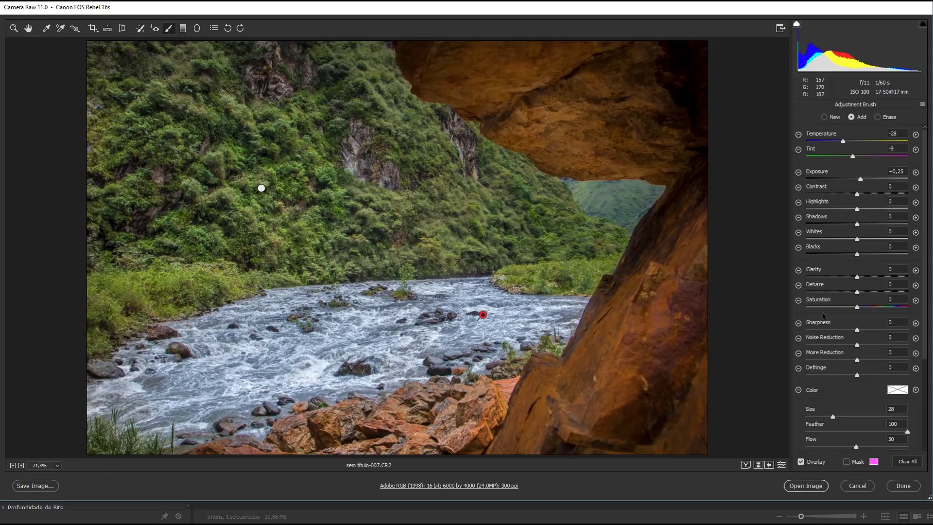
{"action": "left_click", "coordinate": [28, 27]}
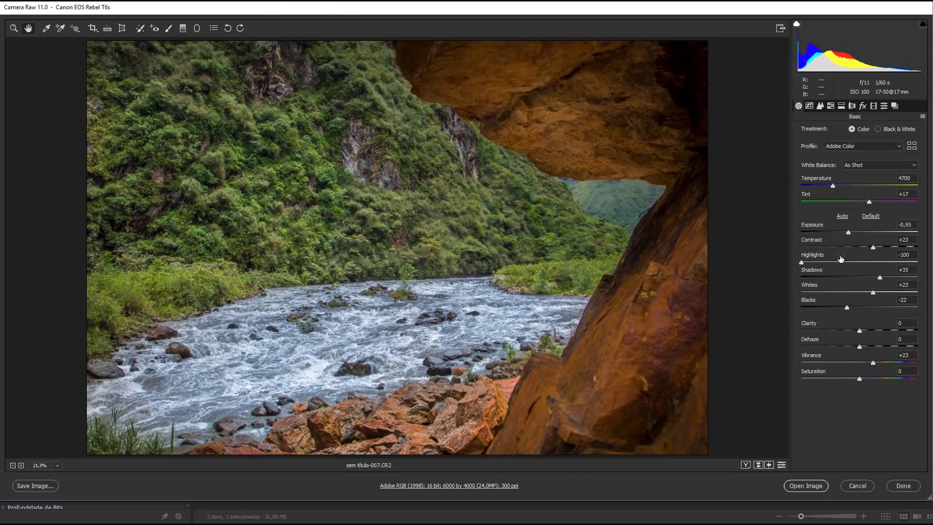
Remove chromatic aberration and enable the Sigma lens profile correction
{"action": "left_click", "coordinate": [852, 105]}
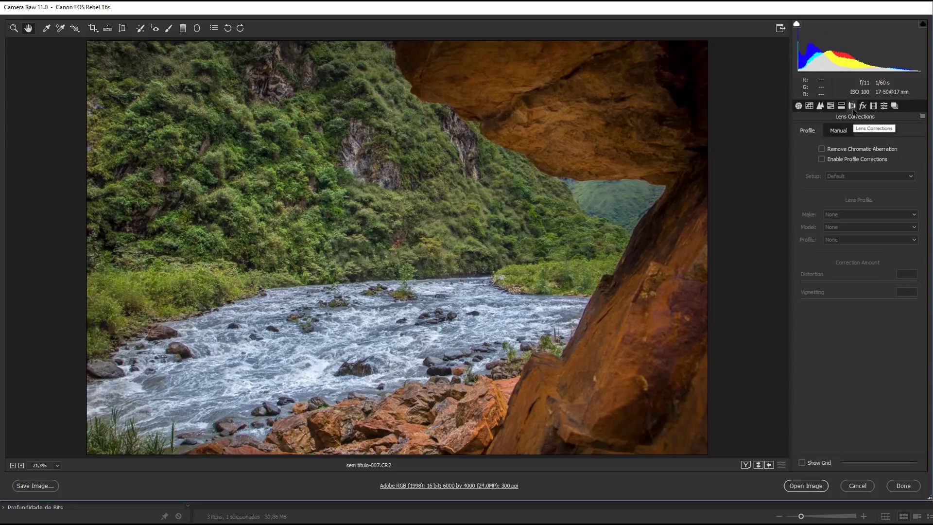
{"action": "left_click", "coordinate": [821, 159]}
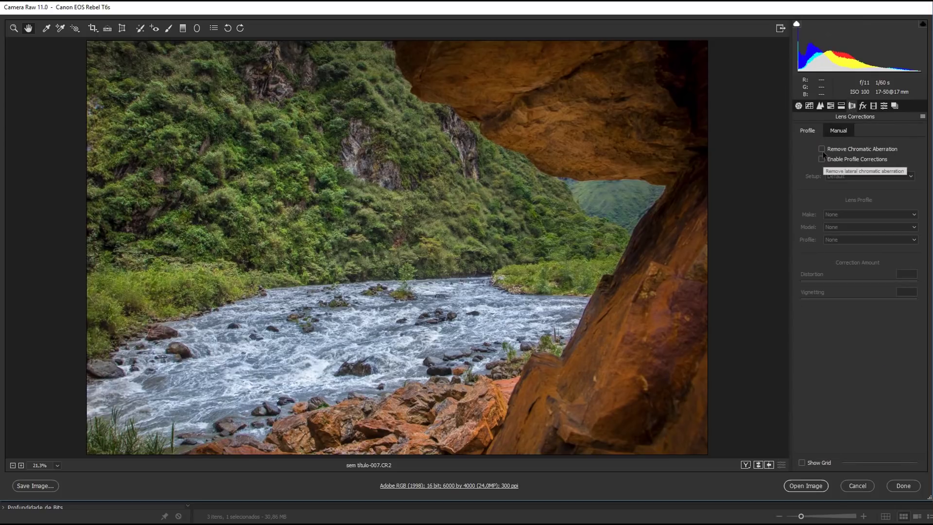
{"action": "left_click", "coordinate": [821, 159]}
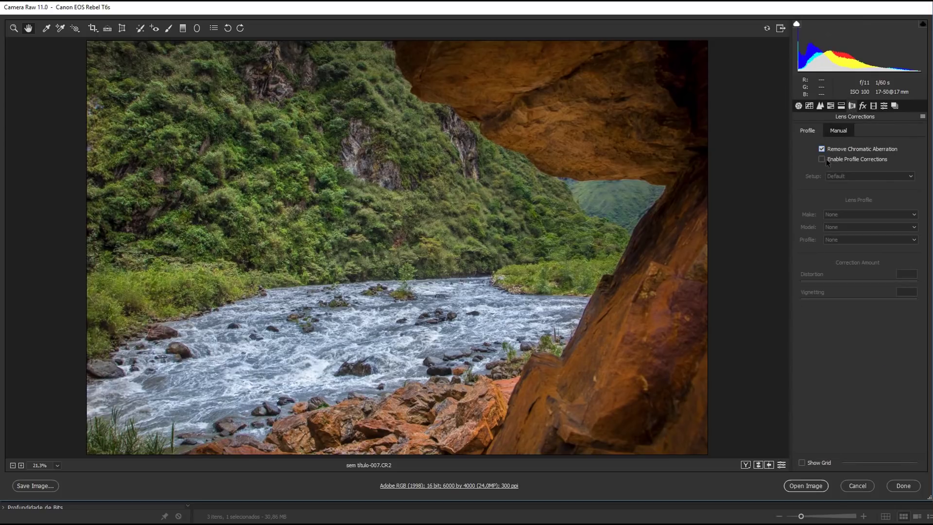
{"action": "left_click", "coordinate": [822, 160]}
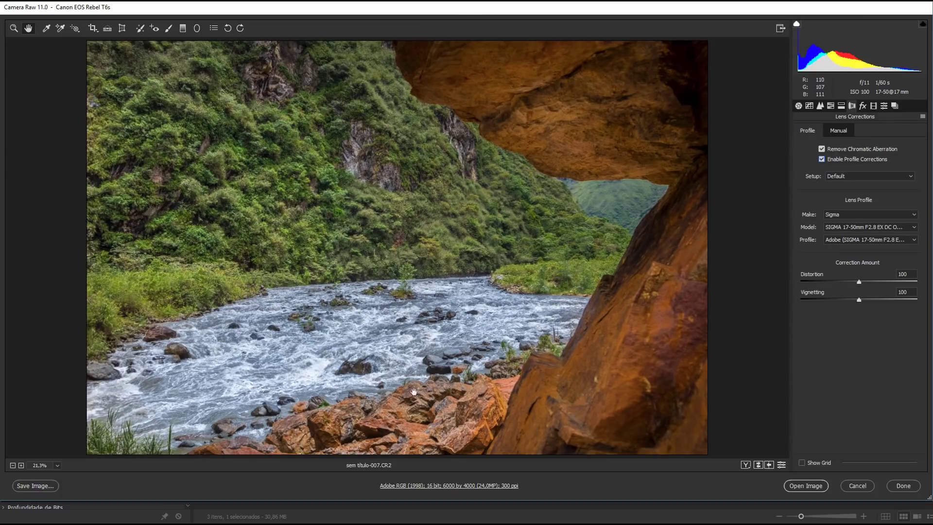
Add a -12 post-crop vignette and open the photo in Photoshop
{"action": "left_click", "coordinate": [862, 106]}
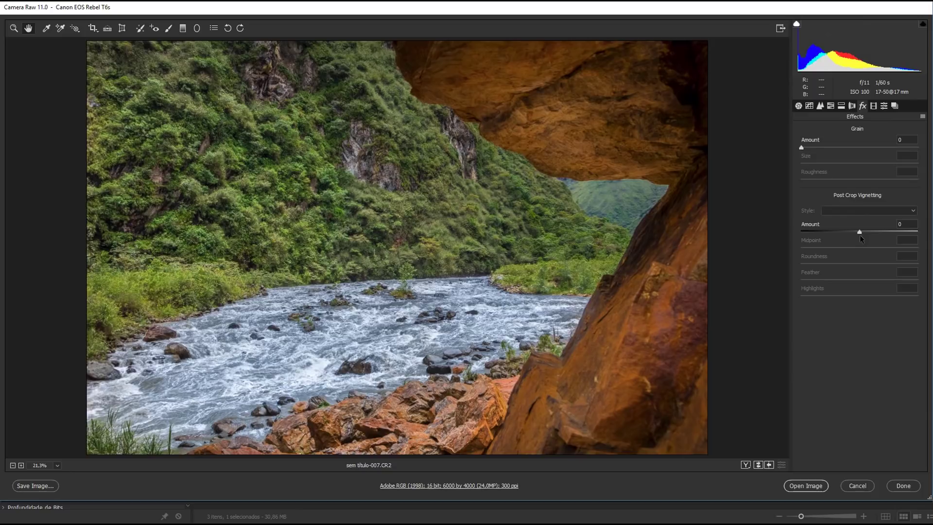
{"action": "left_click_drag", "start_coordinate": [858, 232], "coordinate": [852, 232]}
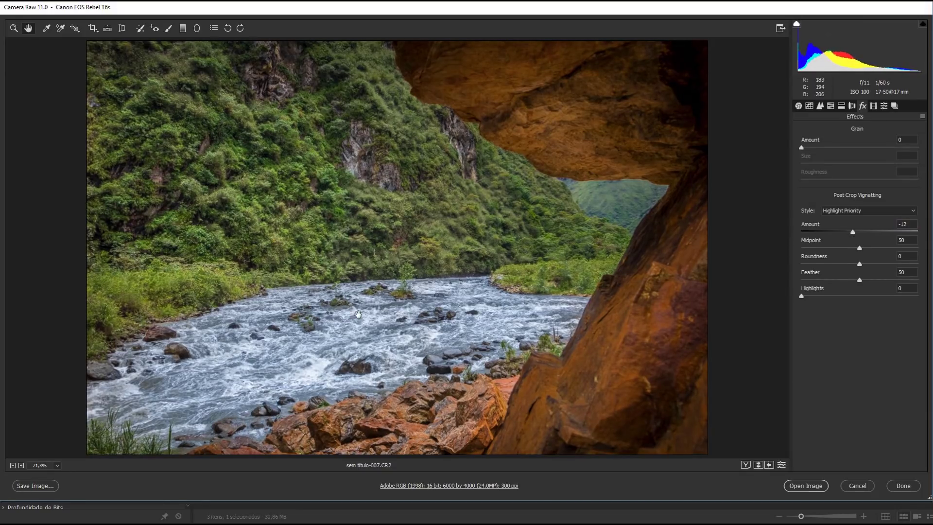
{"action": "left_click", "coordinate": [806, 486]}
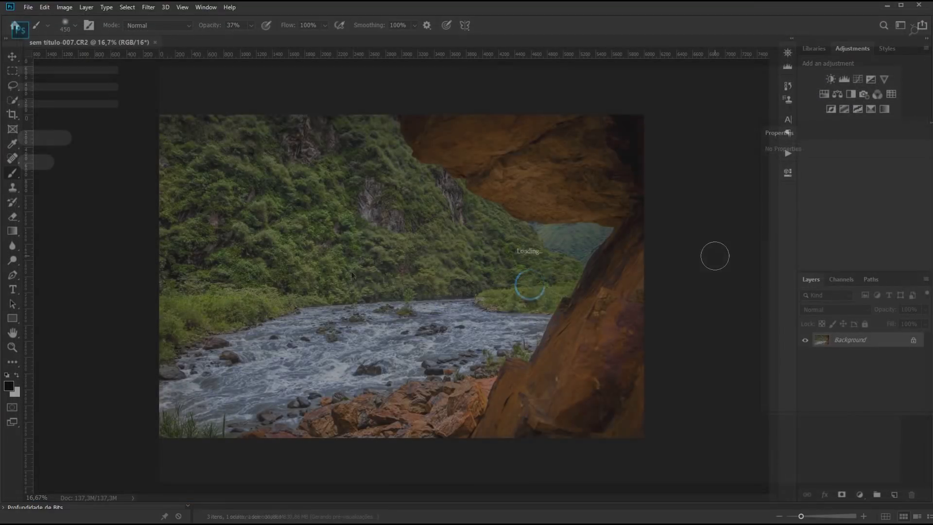
Fit the river photo to the window and show the Actions panel with its saved actions
{"action": "double_click", "coordinate": [12, 333]}
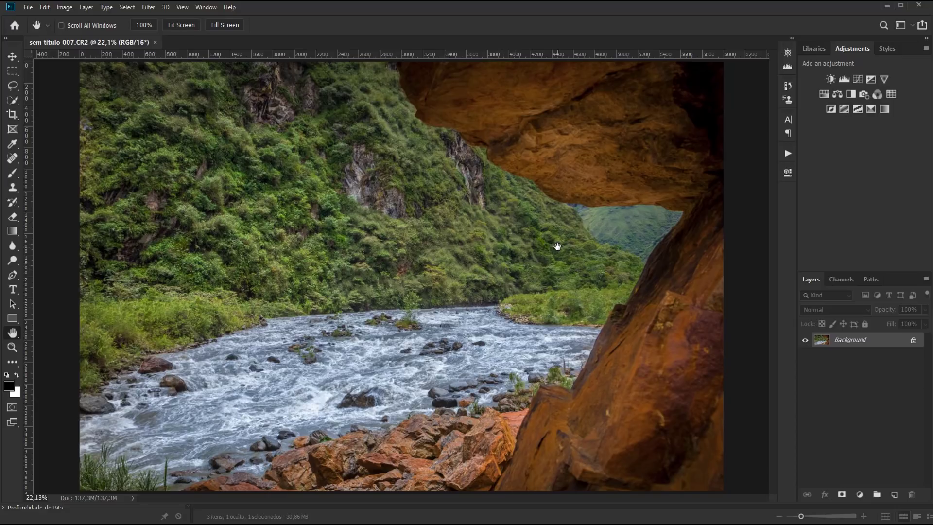
{"action": "left_click", "coordinate": [788, 154]}
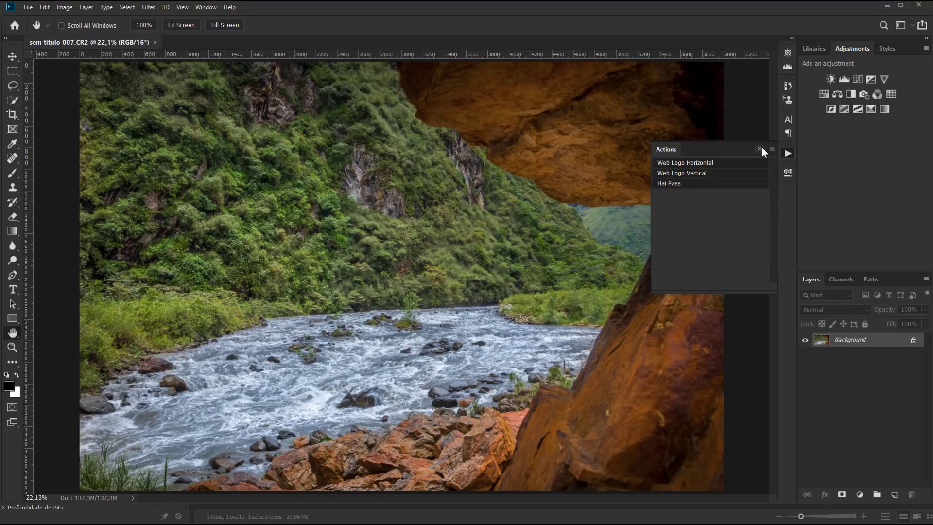
Show the Actions panel in list view and start a new action in the Minhas Actions set
{"action": "left_click", "coordinate": [760, 148]}
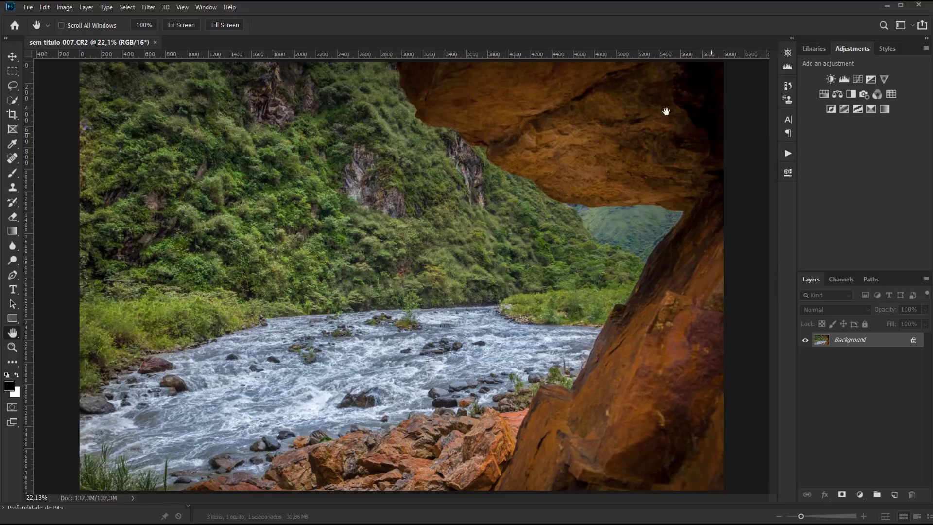
{"action": "left_click", "coordinate": [201, 6]}
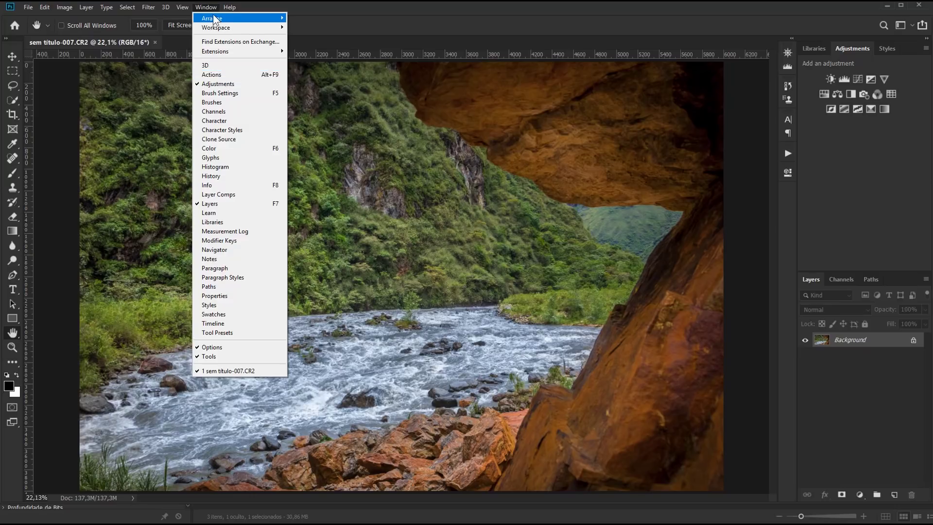
{"action": "left_click", "coordinate": [786, 154]}
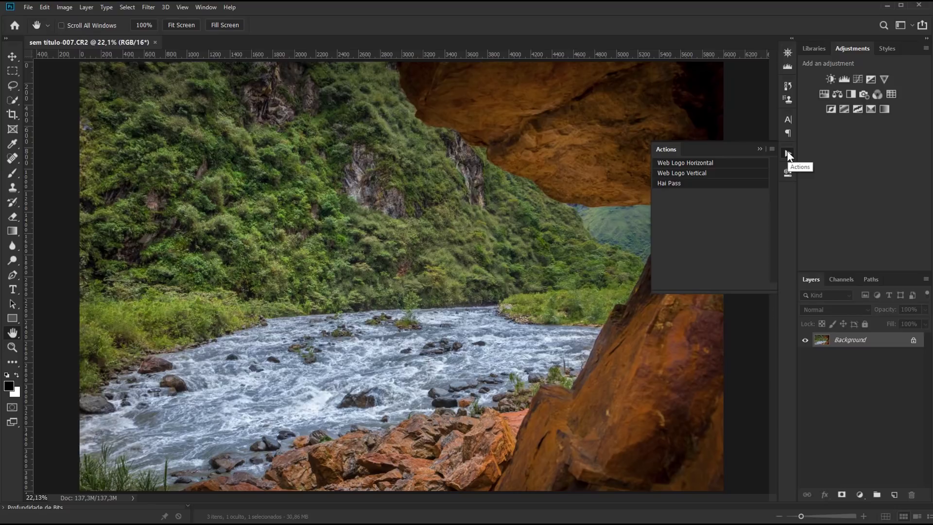
{"action": "left_click", "coordinate": [772, 149]}
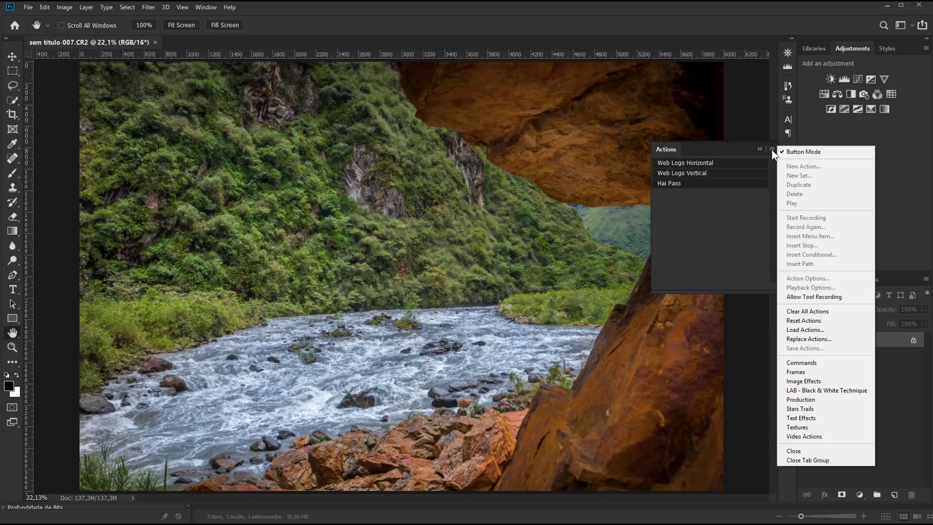
{"action": "left_click", "coordinate": [800, 152]}
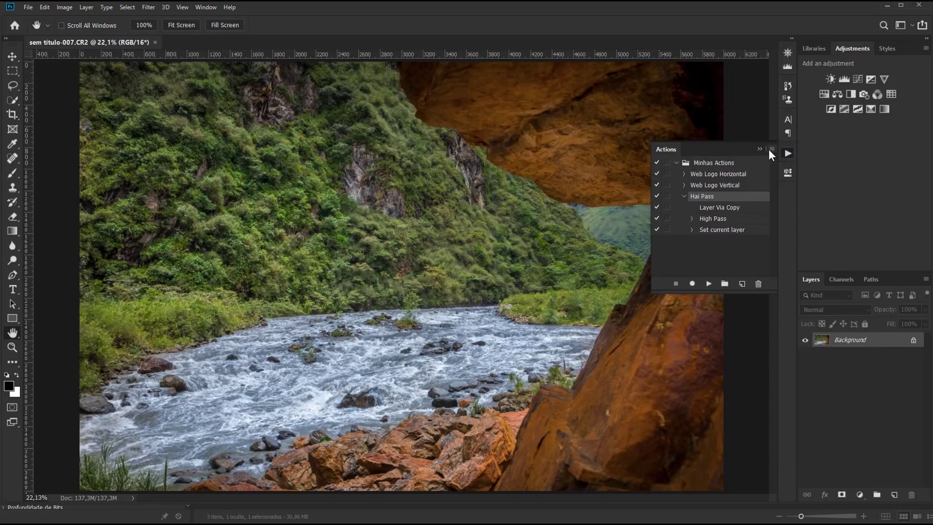
{"action": "left_click", "coordinate": [770, 149]}
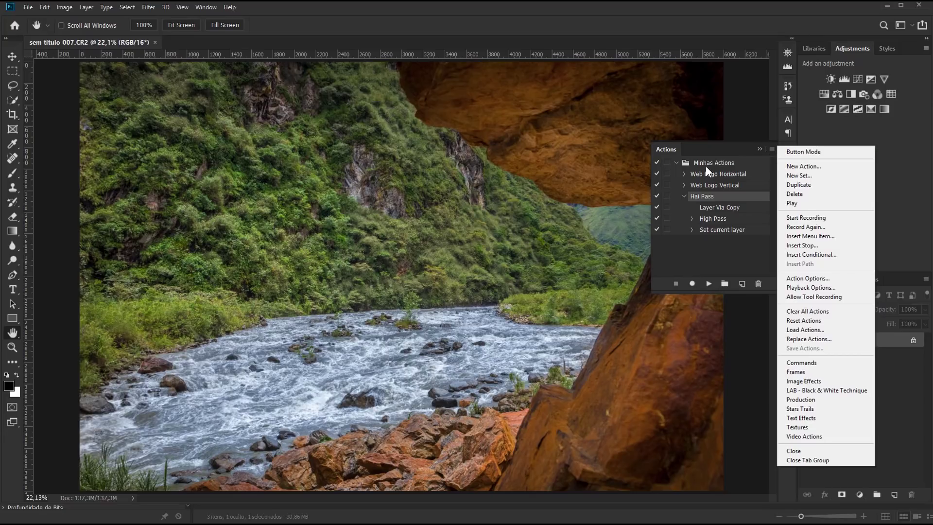
{"action": "left_click", "coordinate": [685, 196]}
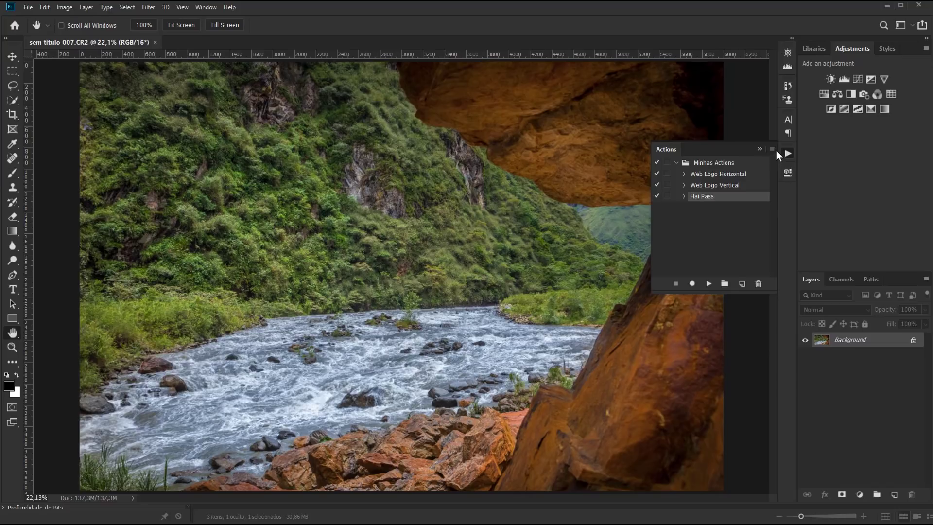
{"action": "left_click", "coordinate": [722, 164]}
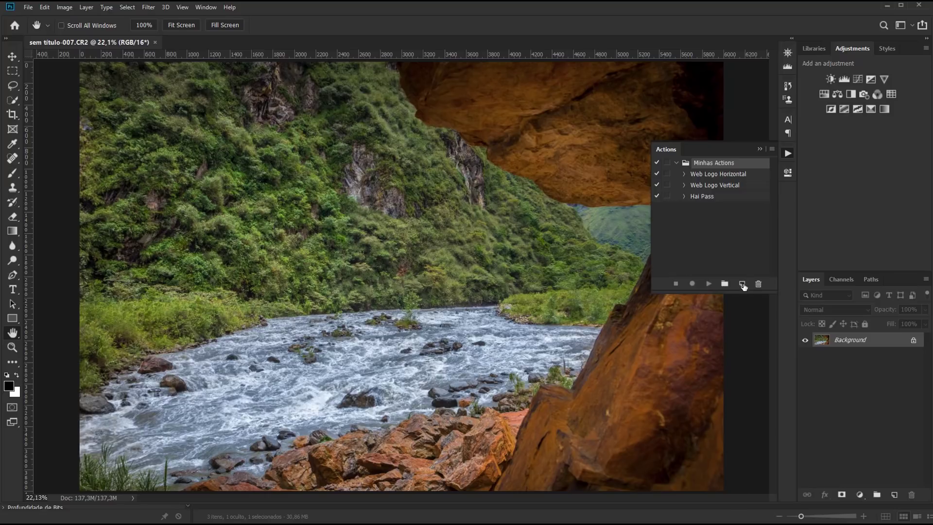
{"action": "left_click", "coordinate": [742, 285]}
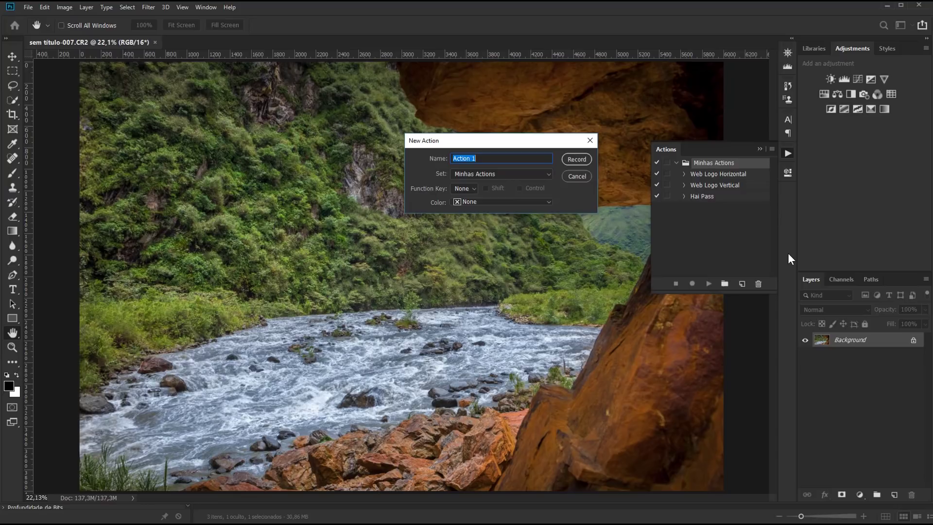
Record a new action named Nitidez whose first step duplicates the Background as Layer 1
{"action": "type", "text": "N"}
{"action": "type", "text": "itidez"}
{"action": "left_click", "coordinate": [574, 159]}
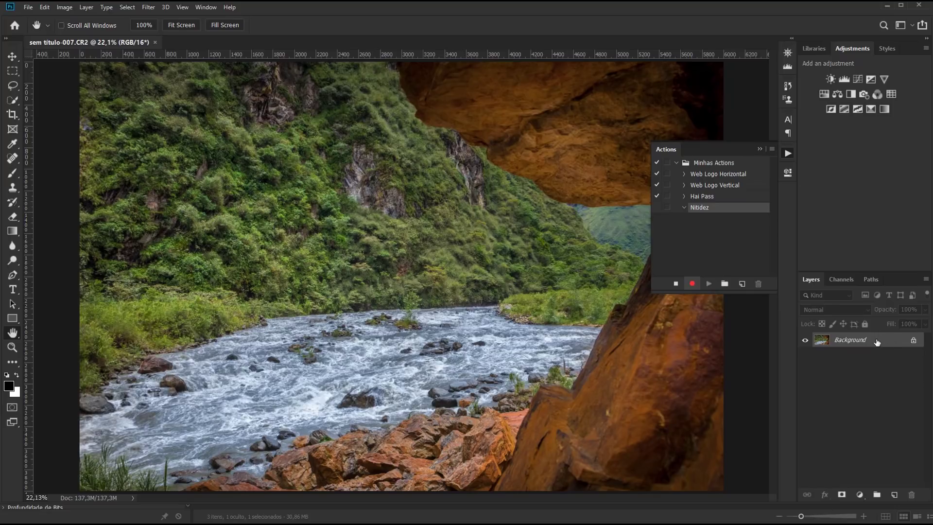
{"action": "key", "text": "ctrl+j"}
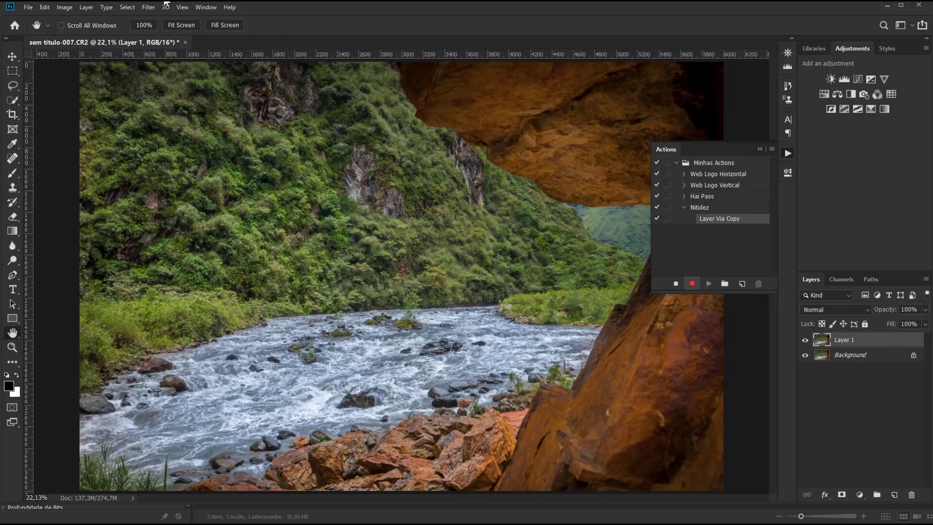
Apply a 4,0-pixel High Pass filter and set Layer 1 to Overlay blending
{"action": "left_click", "coordinate": [148, 7]}
{"action": "mouse_move", "coordinate": [175, 199]}
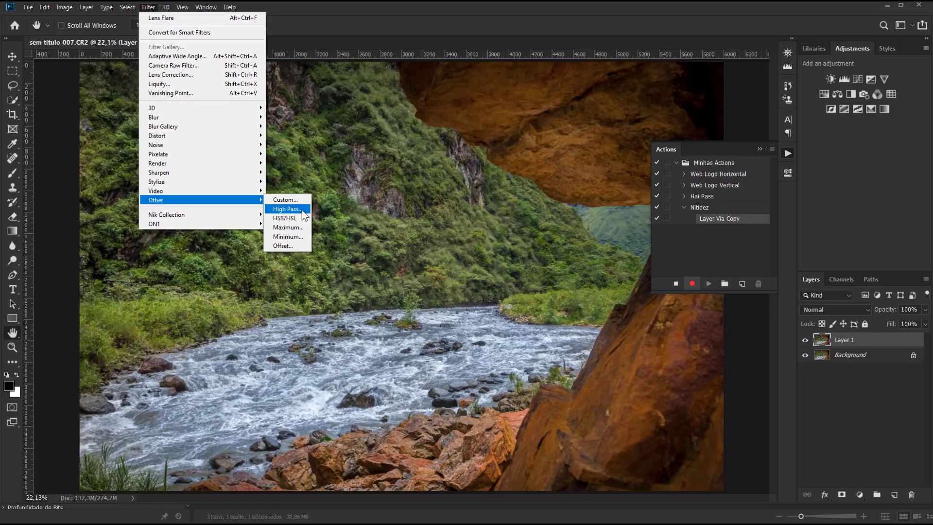
{"action": "left_click", "coordinate": [302, 212]}
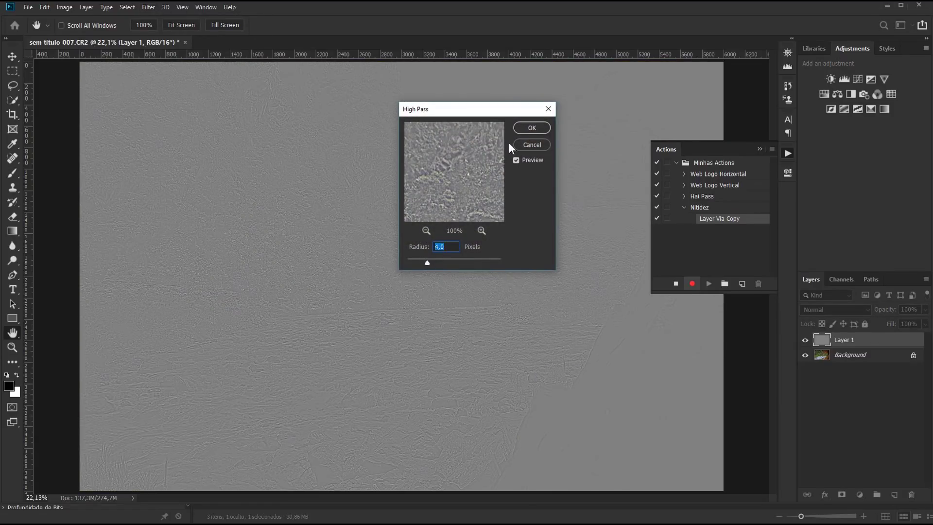
{"action": "left_click", "coordinate": [528, 127]}
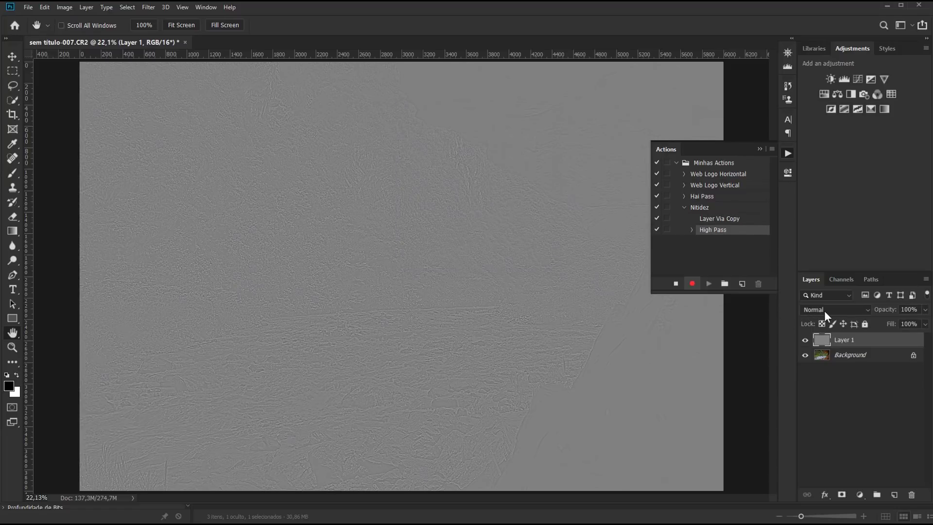
{"action": "left_click", "coordinate": [824, 310]}
{"action": "left_click", "coordinate": [818, 379]}
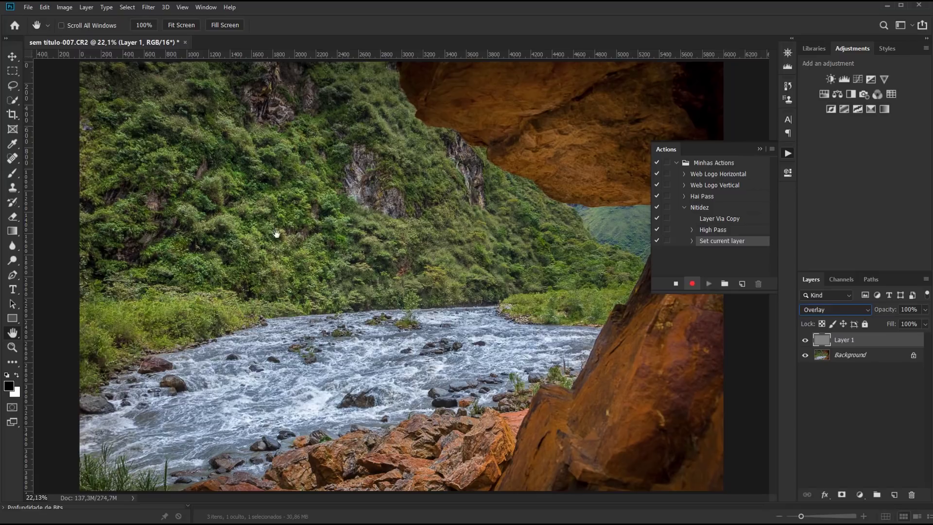
Zoom in and toggle Layer 1 off and on twice to compare, then fit to screen
{"action": "left_click", "coordinate": [12, 347]}
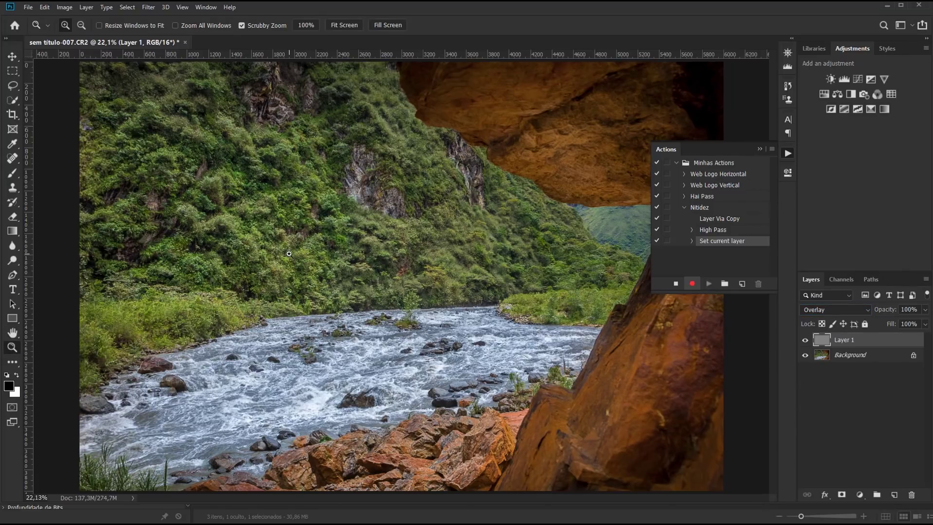
{"action": "left_click", "coordinate": [289, 254]}
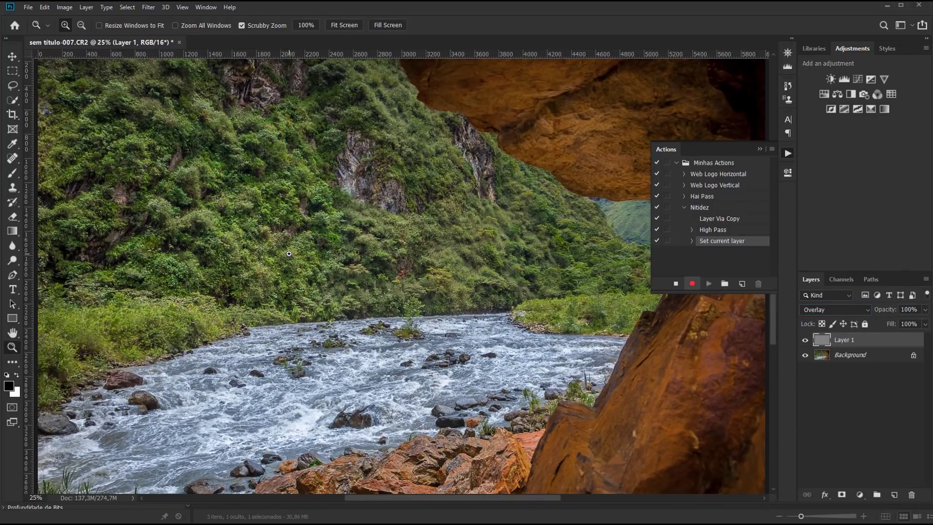
{"action": "left_click", "coordinate": [805, 340]}
{"action": "left_click", "coordinate": [804, 340]}
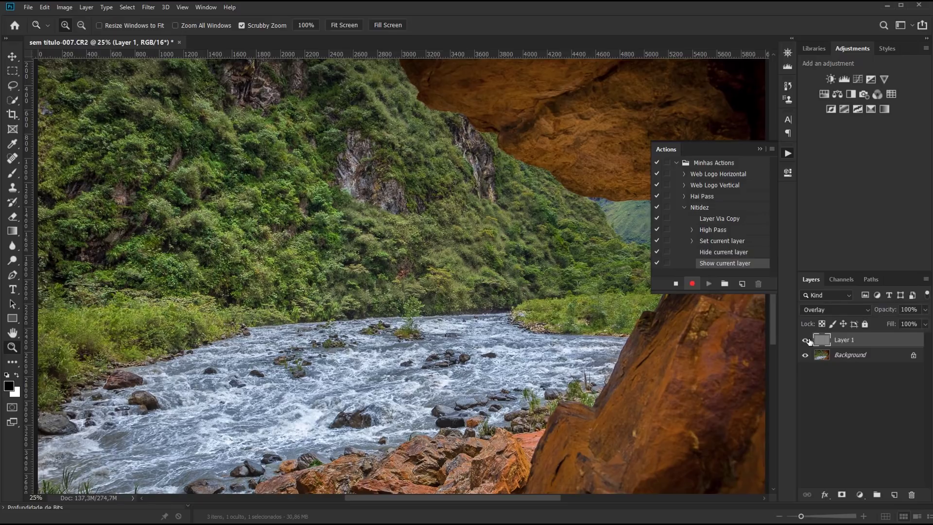
{"action": "left_click", "coordinate": [805, 340]}
{"action": "left_click", "coordinate": [805, 340]}
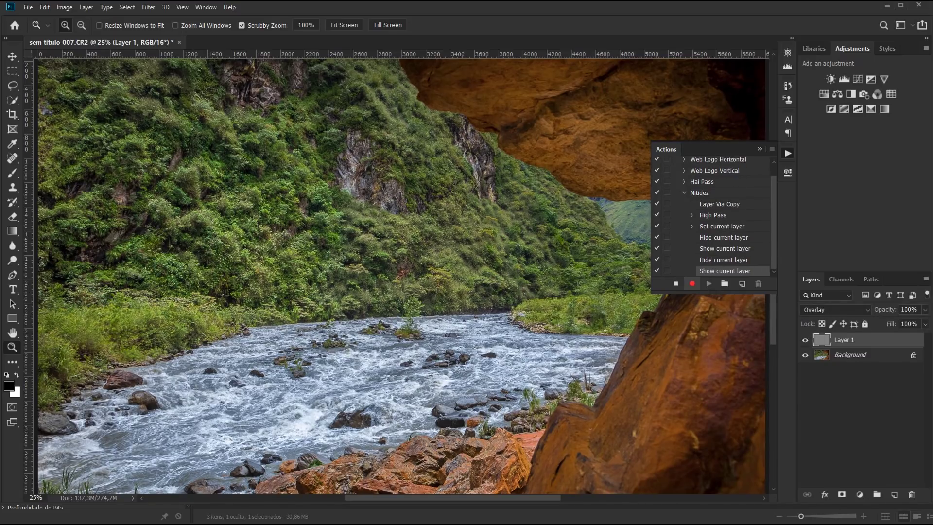
{"action": "double_click", "coordinate": [12, 333]}
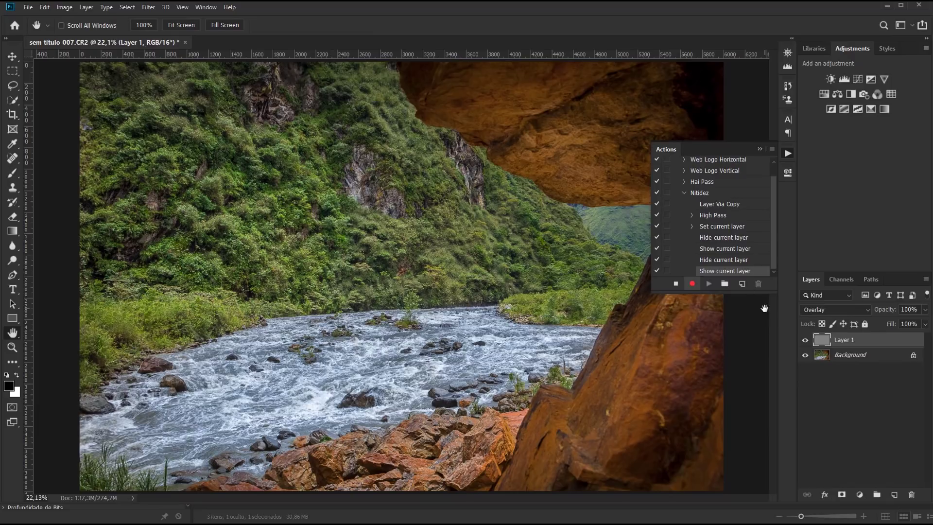
Stop recording Nitidez, switch the Actions panel to Button Mode, and collapse the panel
{"action": "left_click", "coordinate": [675, 284]}
{"action": "left_click", "coordinate": [684, 193]}
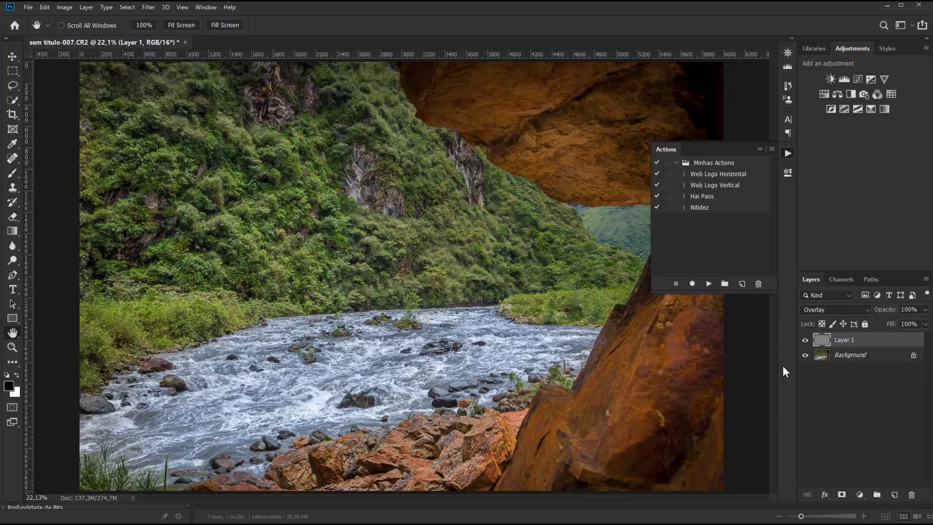
{"action": "left_click", "coordinate": [771, 150]}
{"action": "left_click", "coordinate": [790, 153]}
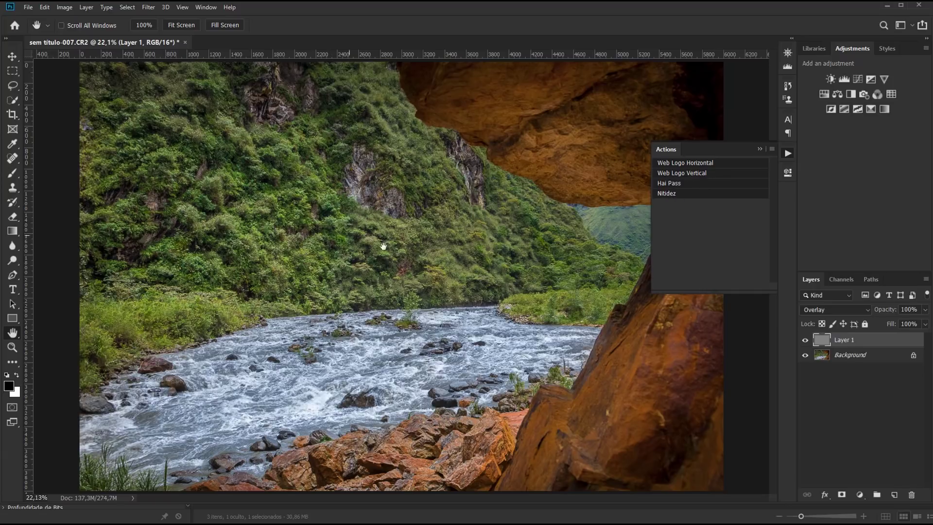
{"action": "left_click", "coordinate": [761, 148]}
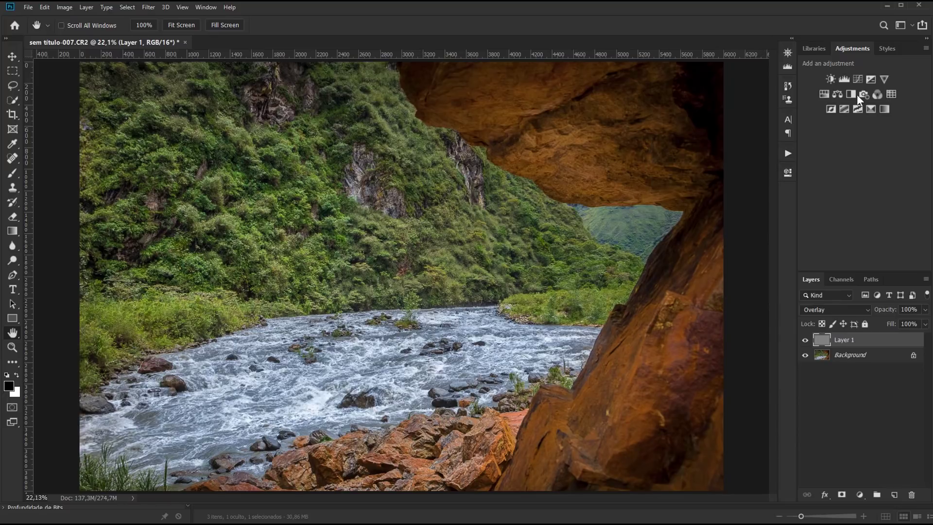
Add a Hue/Saturation adjustment layer with Saturation at +10
{"action": "left_click", "coordinate": [825, 94]}
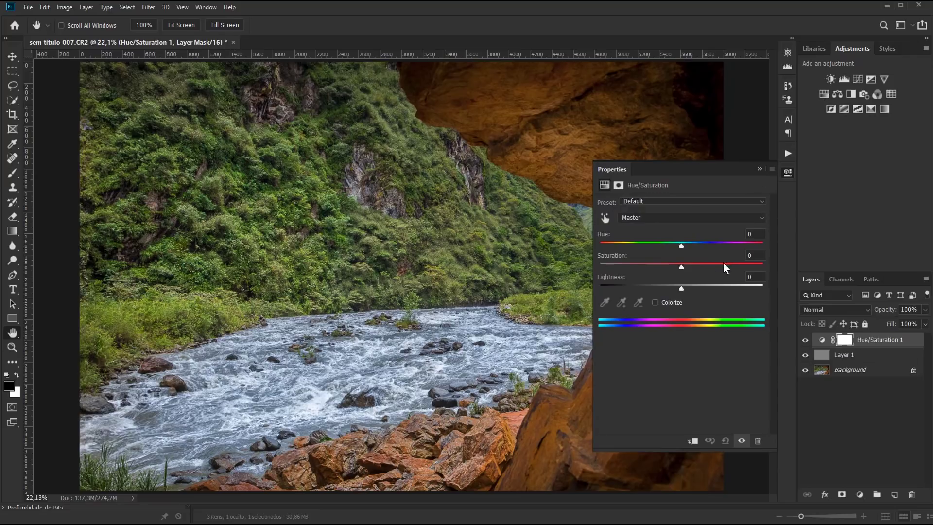
{"action": "left_click", "coordinate": [687, 265]}
{"action": "left_click_drag", "start_coordinate": [689, 267], "coordinate": [689, 267]}
{"action": "left_click", "coordinate": [760, 170]}
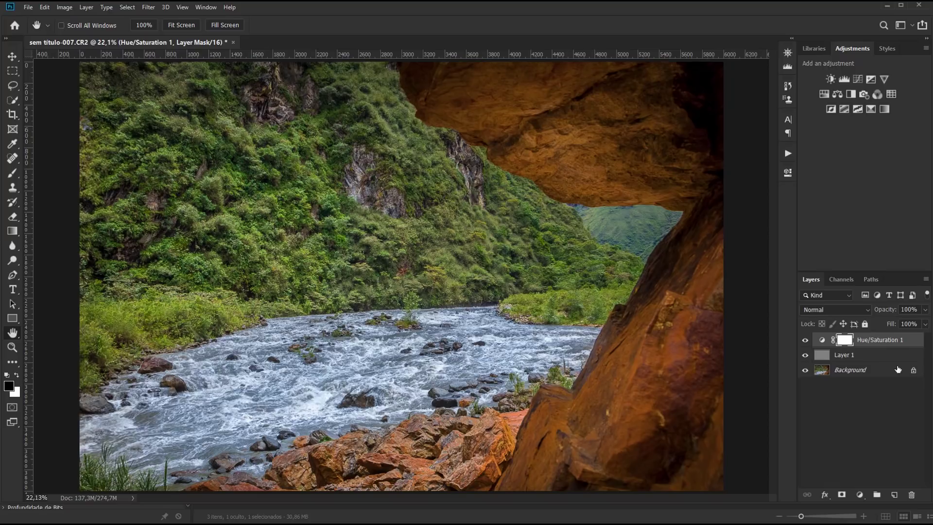
Browse the new adjustment layer list and the Window menu, then reopen the adjustment list
{"action": "left_click", "coordinate": [860, 495]}
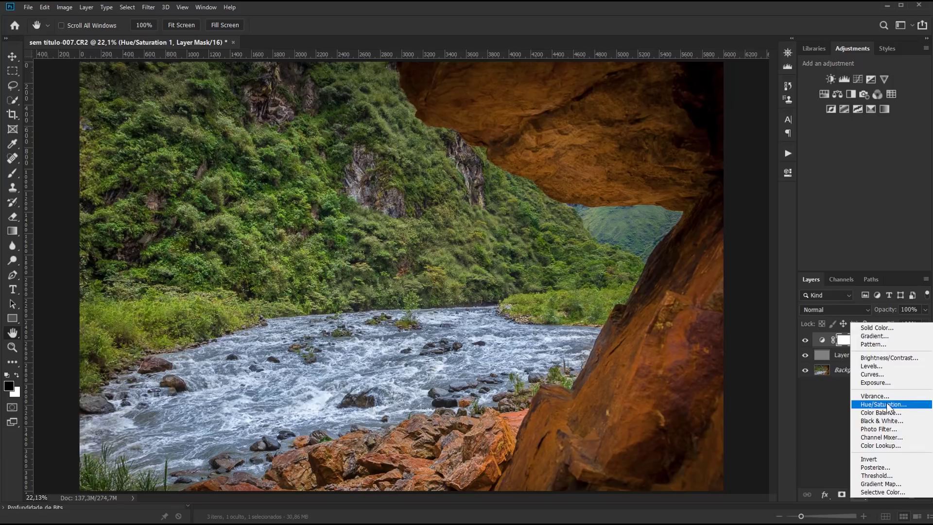
{"action": "left_click", "coordinate": [836, 214]}
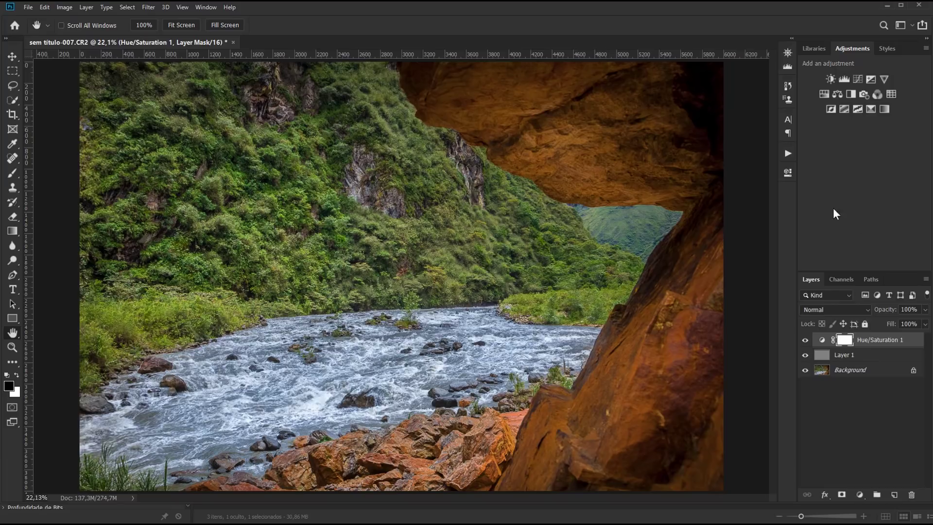
{"action": "left_click", "coordinate": [207, 7]}
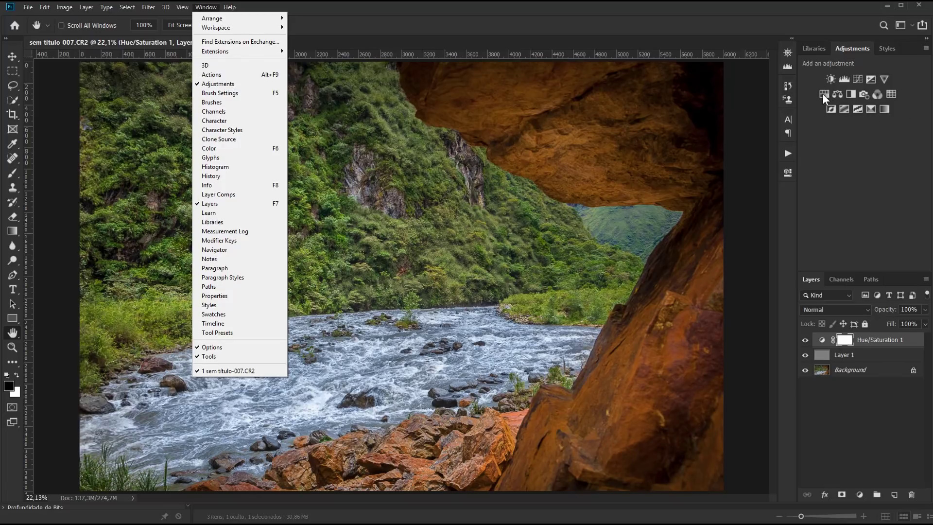
{"action": "left_click", "coordinate": [840, 130]}
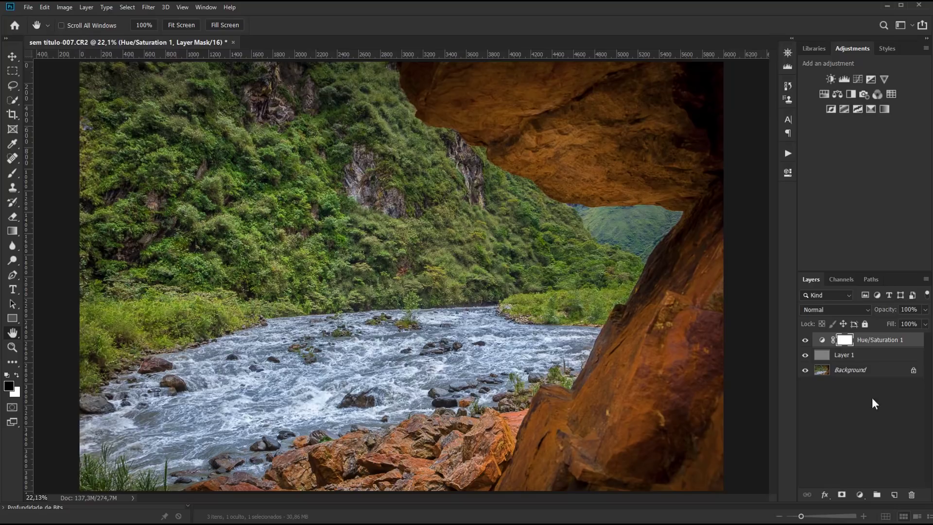
{"action": "left_click", "coordinate": [862, 496]}
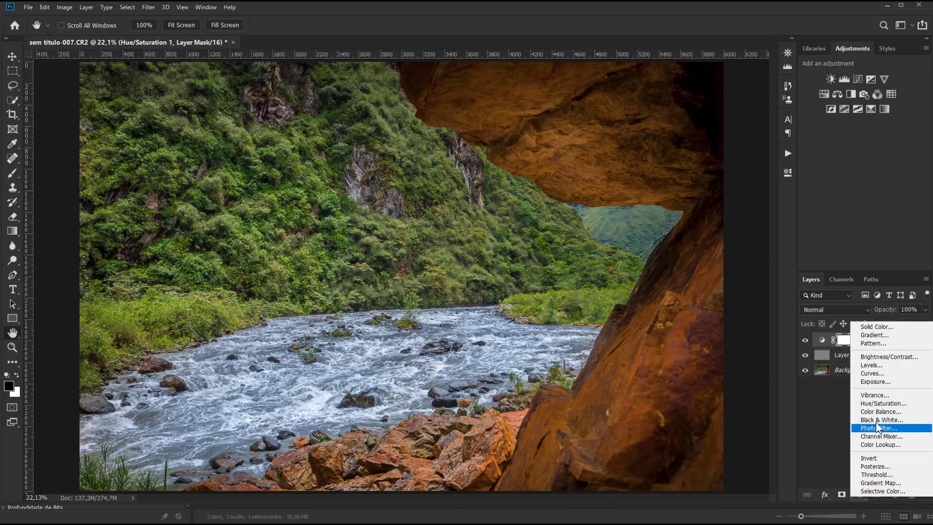
Add a Color Balance adjustment layer with the Shadows tone range selected
{"action": "left_click", "coordinate": [840, 96]}
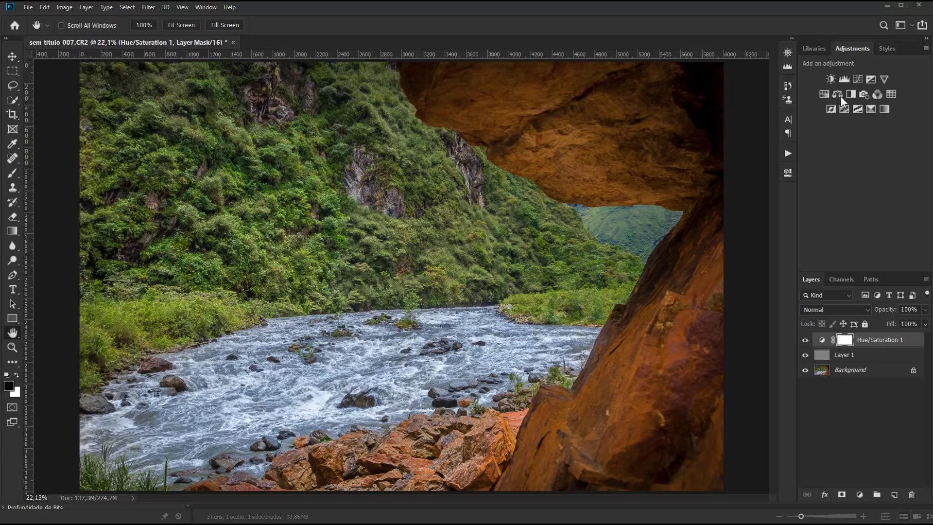
{"action": "left_click", "coordinate": [840, 95]}
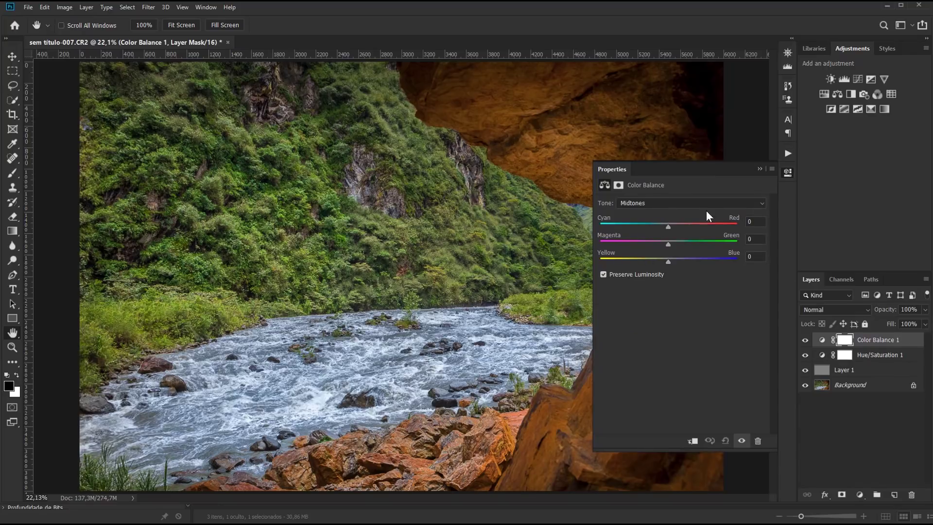
{"action": "left_click", "coordinate": [649, 204]}
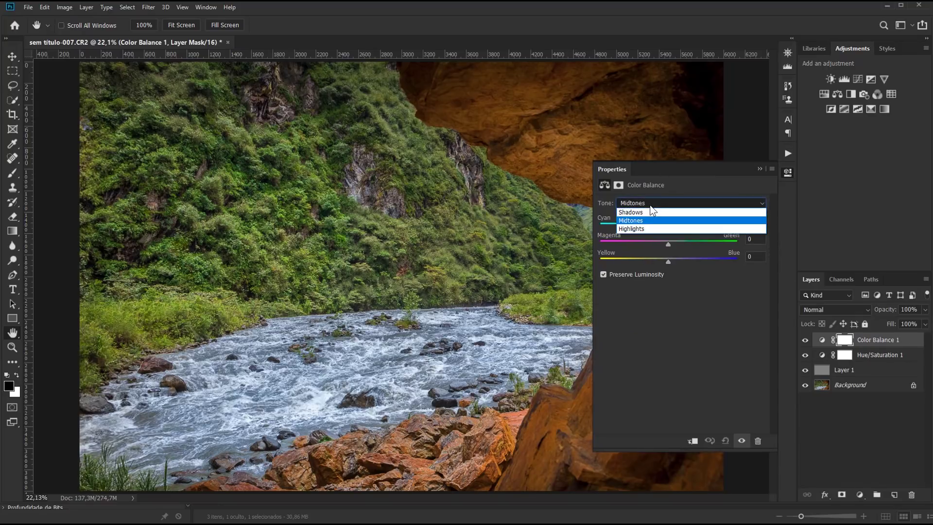
{"action": "left_click", "coordinate": [645, 210]}
{"action": "left_click", "coordinate": [646, 206]}
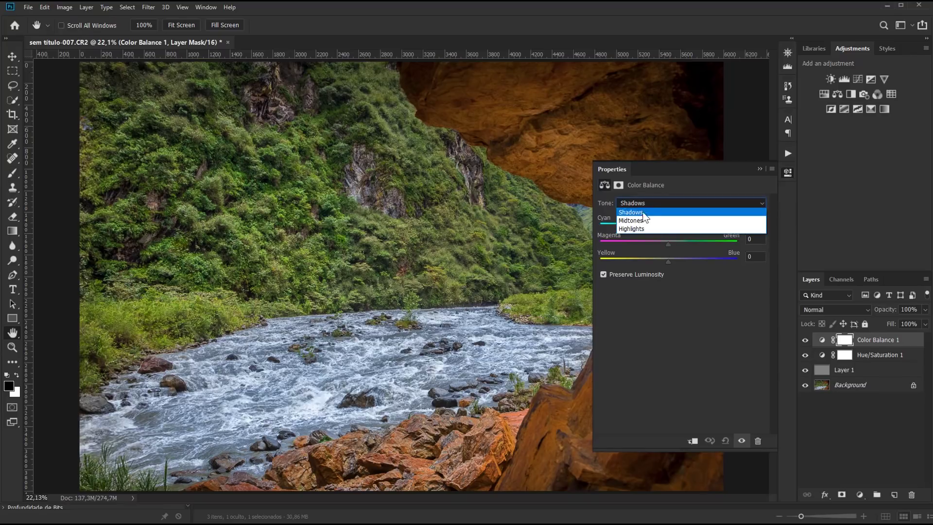
{"action": "left_click", "coordinate": [637, 218]}
{"action": "left_click", "coordinate": [646, 203]}
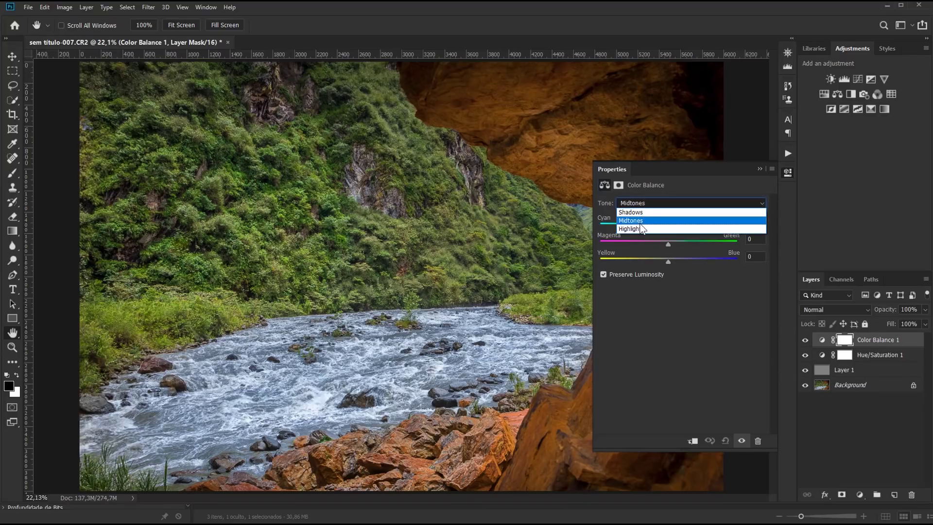
{"action": "left_click", "coordinate": [637, 226]}
{"action": "left_click", "coordinate": [648, 205]}
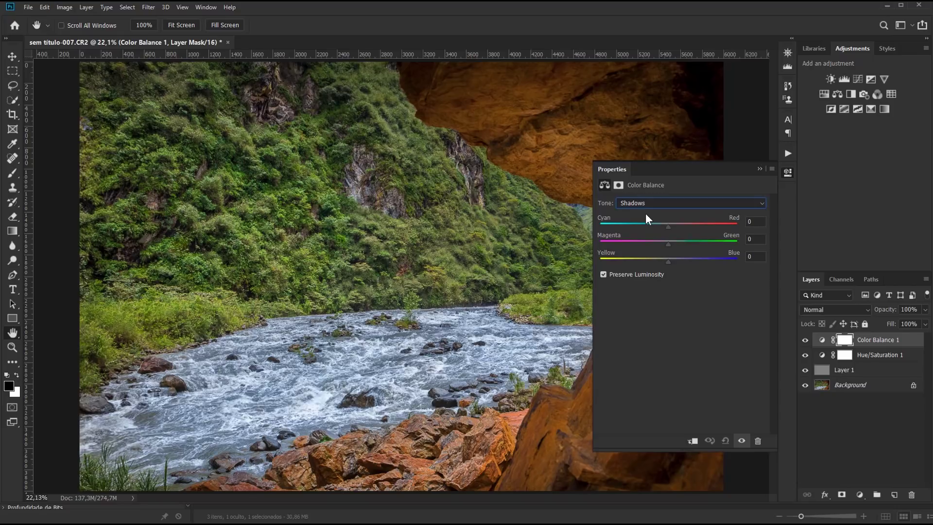
{"action": "left_click", "coordinate": [646, 203]}
{"action": "left_click", "coordinate": [648, 203]}
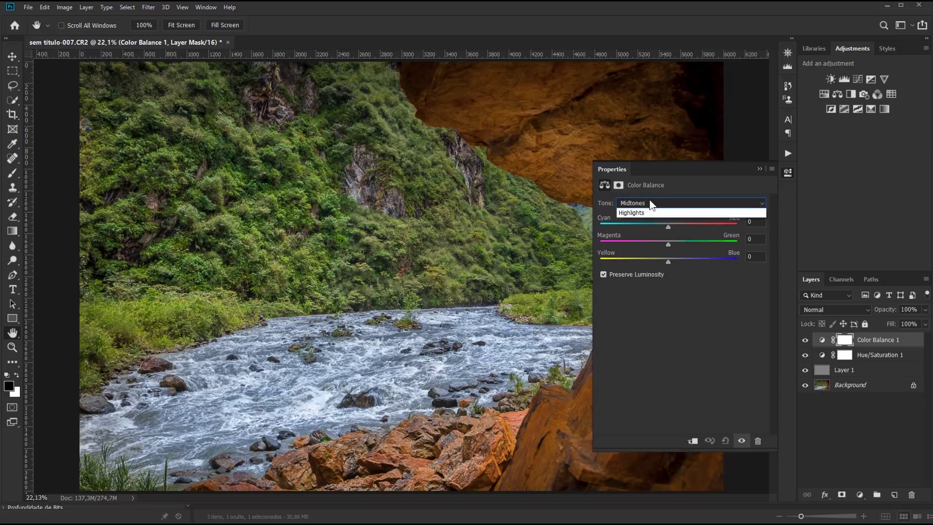
{"action": "left_click", "coordinate": [643, 226]}
{"action": "left_click", "coordinate": [651, 202]}
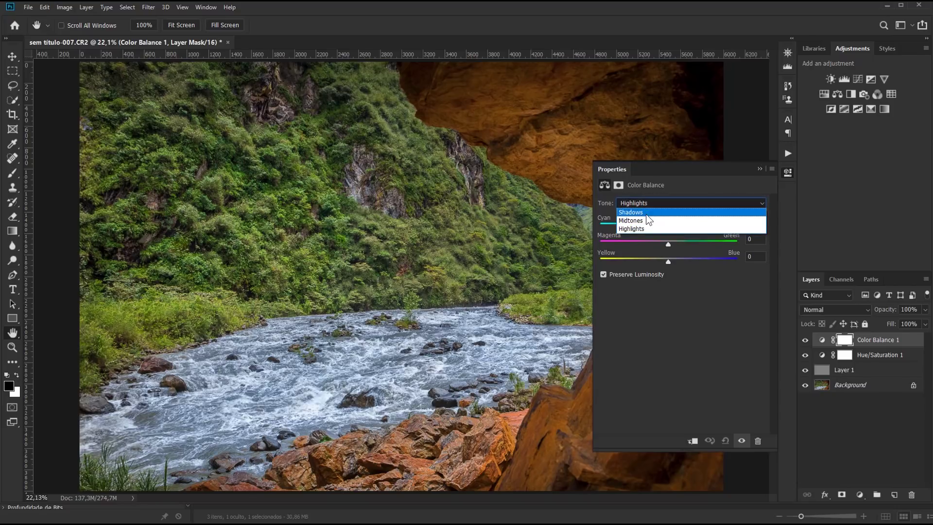
{"action": "left_click", "coordinate": [646, 213]}
{"action": "left_click_drag", "start_coordinate": [684, 170], "coordinate": [806, 151]}
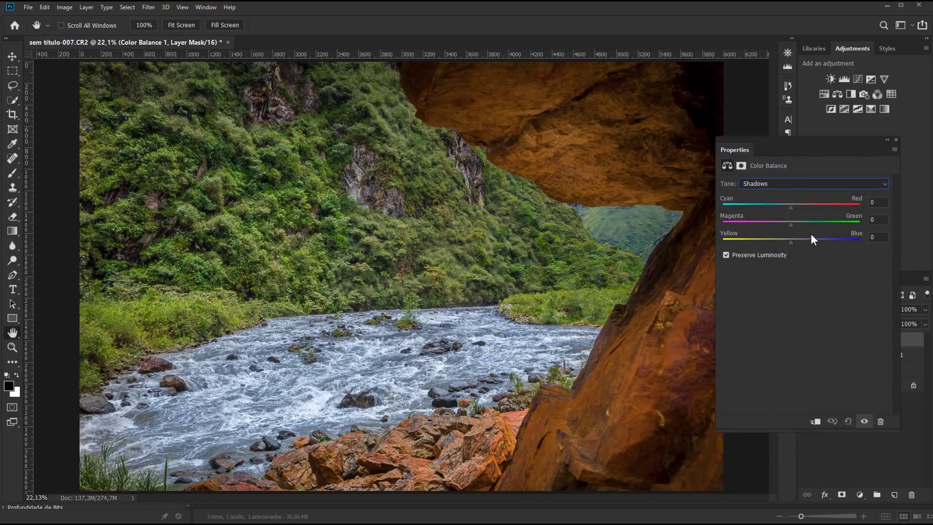
Set Shadows to Cyan/Red -7, Magenta/Green -5, Yellow/Blue +9, and Highlights Yellow/Blue -21
{"action": "left_click_drag", "start_coordinate": [791, 209], "coordinate": [793, 240]}
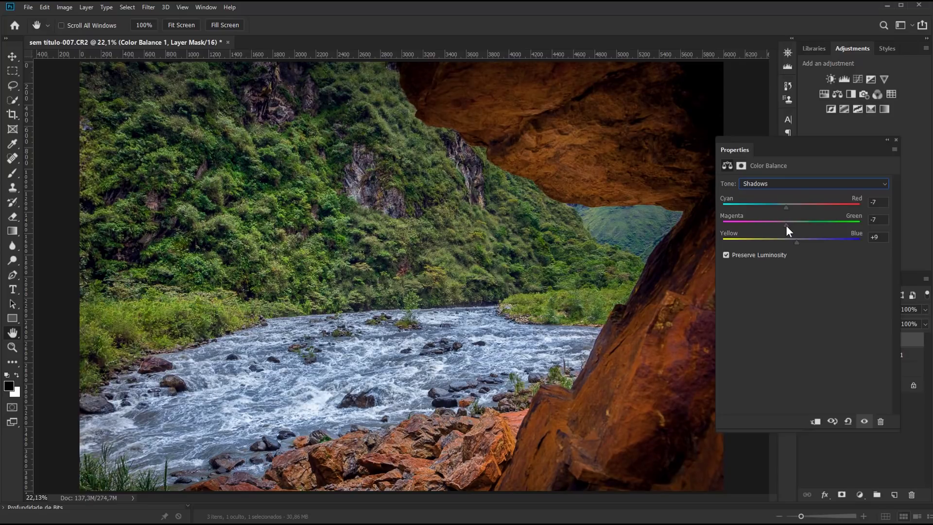
{"action": "left_click_drag", "start_coordinate": [787, 225], "coordinate": [788, 224]}
{"action": "left_click", "coordinate": [816, 184]}
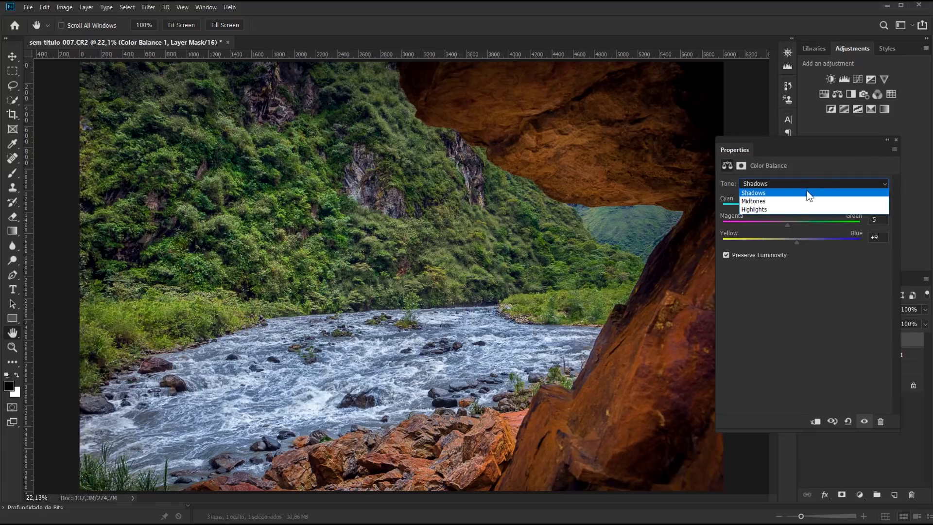
{"action": "left_click", "coordinate": [803, 209]}
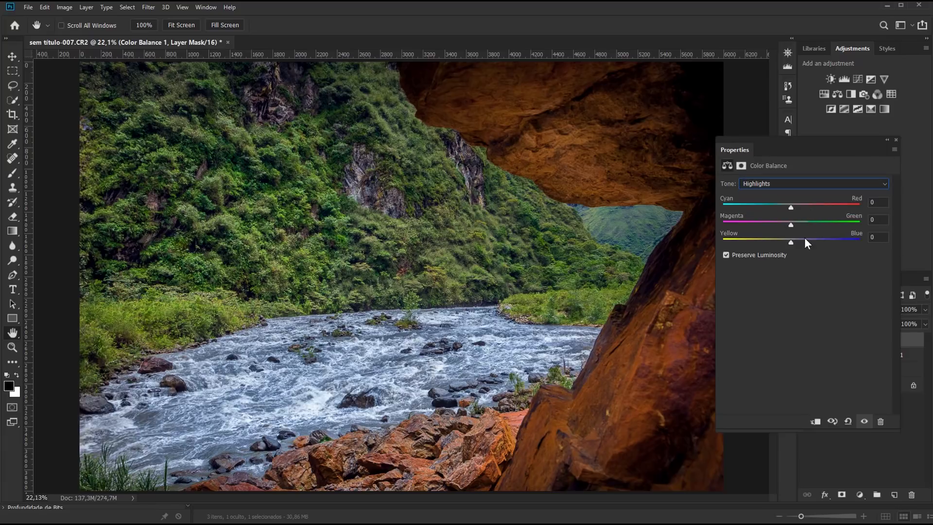
{"action": "left_click_drag", "start_coordinate": [790, 243], "coordinate": [780, 249]}
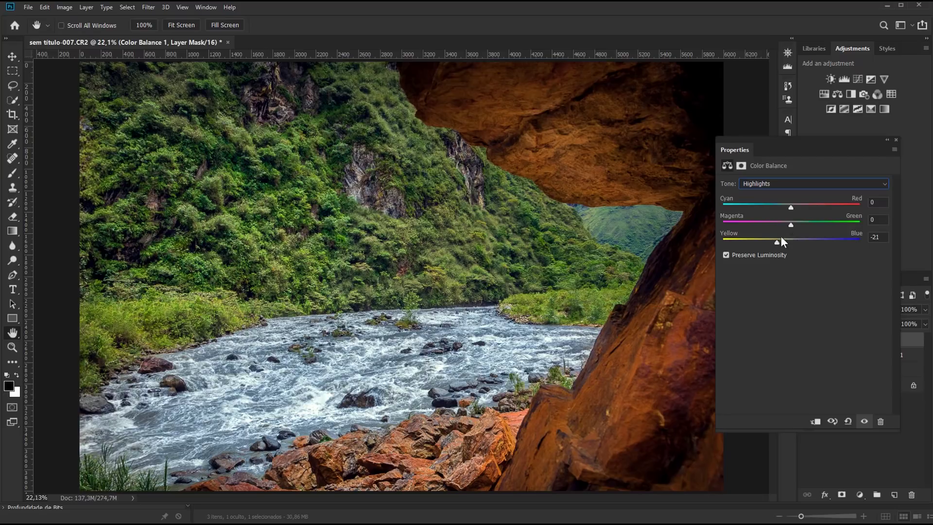
{"action": "left_click", "coordinate": [796, 185]}
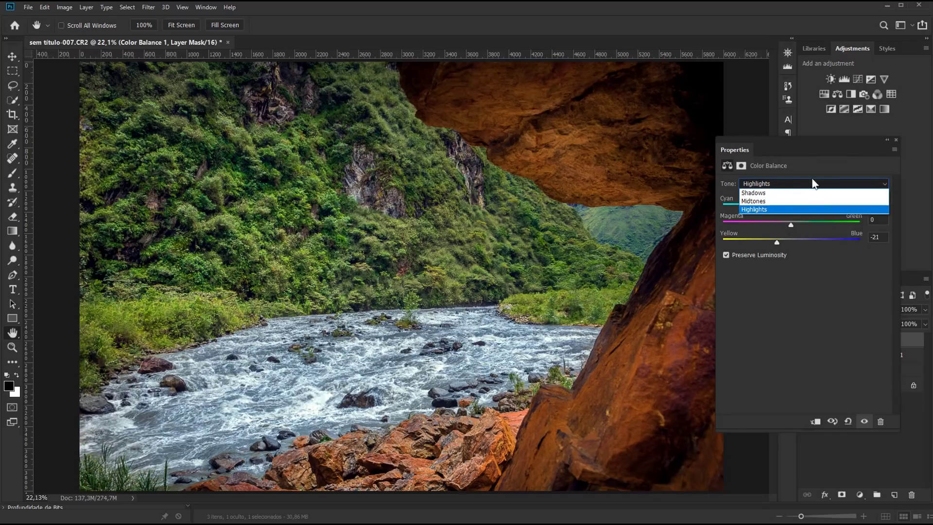
{"action": "left_click", "coordinate": [886, 143]}
{"action": "left_click", "coordinate": [886, 140]}
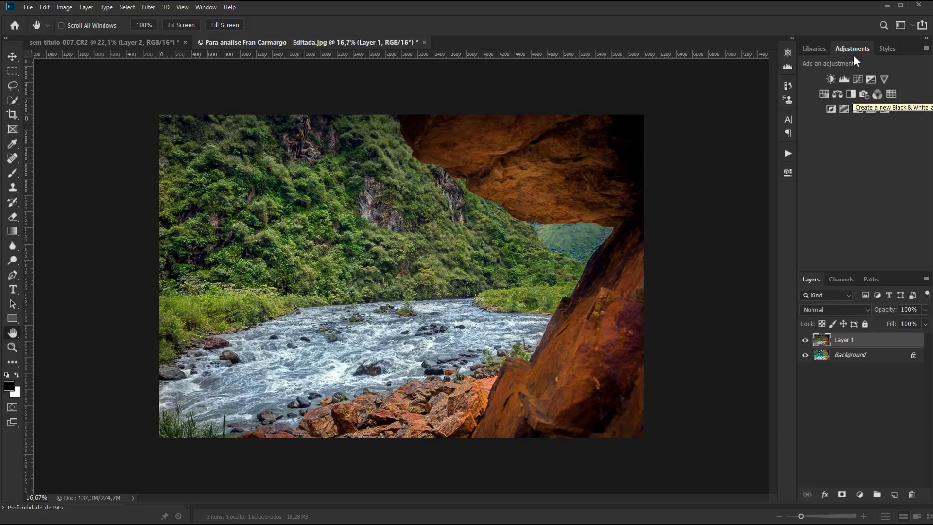
Add a Curves layer with a shadow point at 70/70 and the upper point at 192/206
{"action": "left_click", "coordinate": [860, 496]}
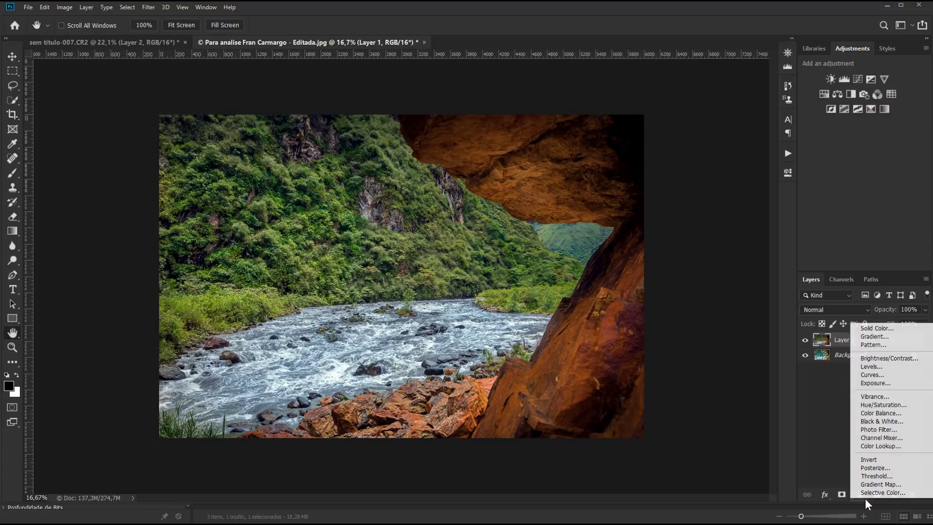
{"action": "left_click", "coordinate": [872, 374]}
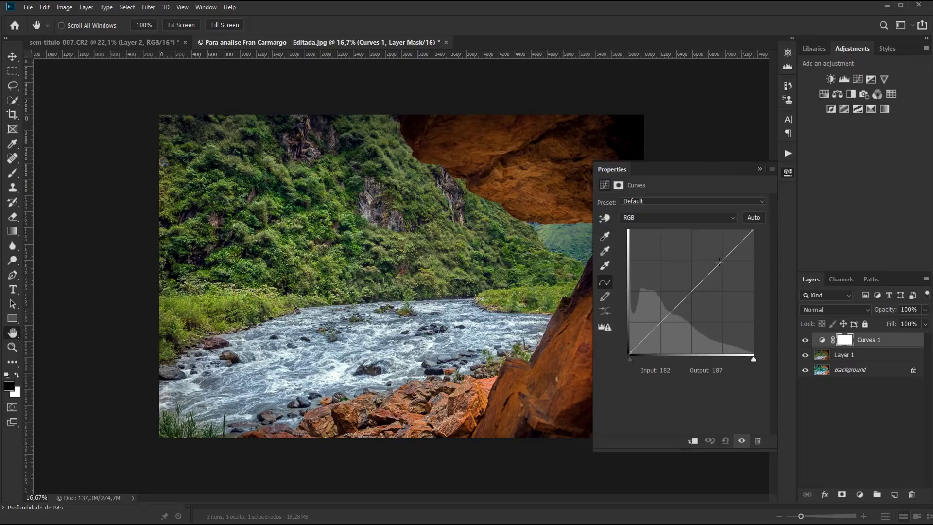
{"action": "left_click_drag", "start_coordinate": [719, 263], "coordinate": [714, 253]}
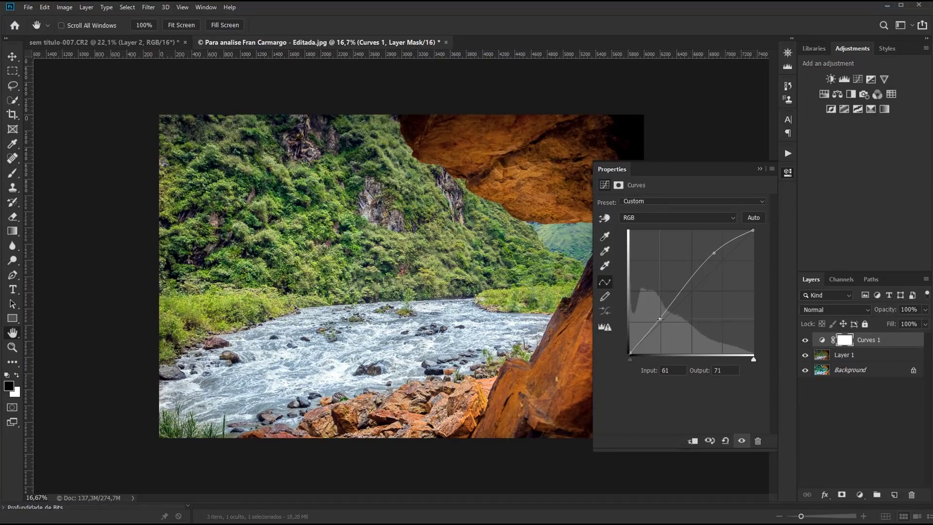
{"action": "left_click", "coordinate": [663, 319]}
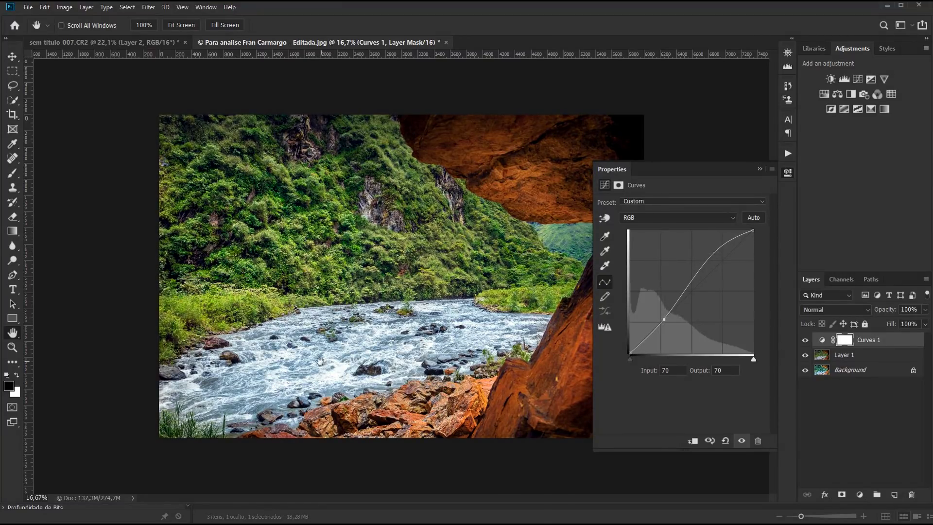
{"action": "left_click_drag", "start_coordinate": [714, 252], "coordinate": [723, 253]}
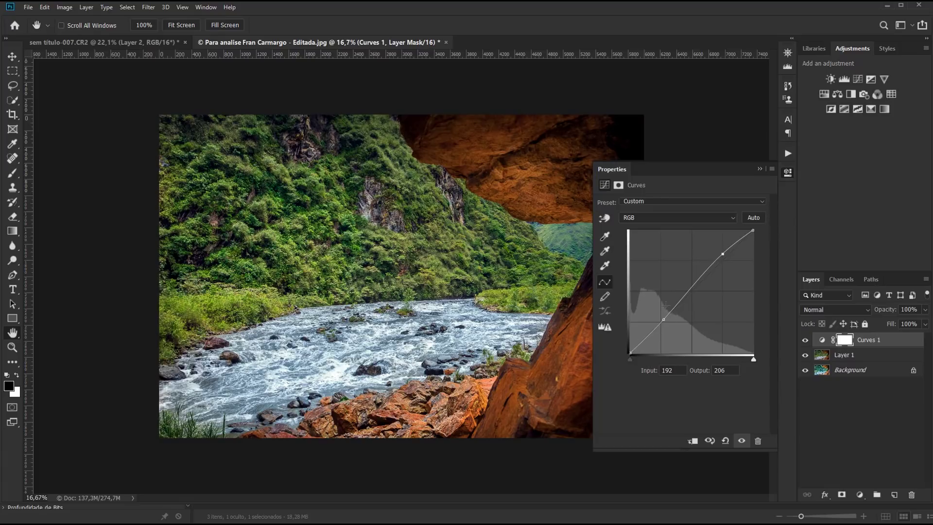
{"action": "left_click", "coordinate": [760, 167]}
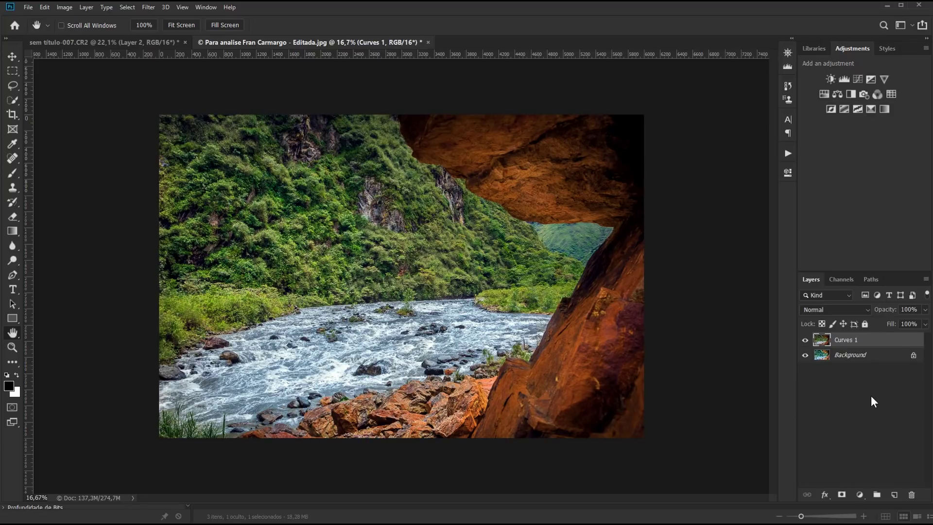
Fit the photo on screen and toggle Curves 1 off and on to compare
{"action": "double_click", "coordinate": [13, 333]}
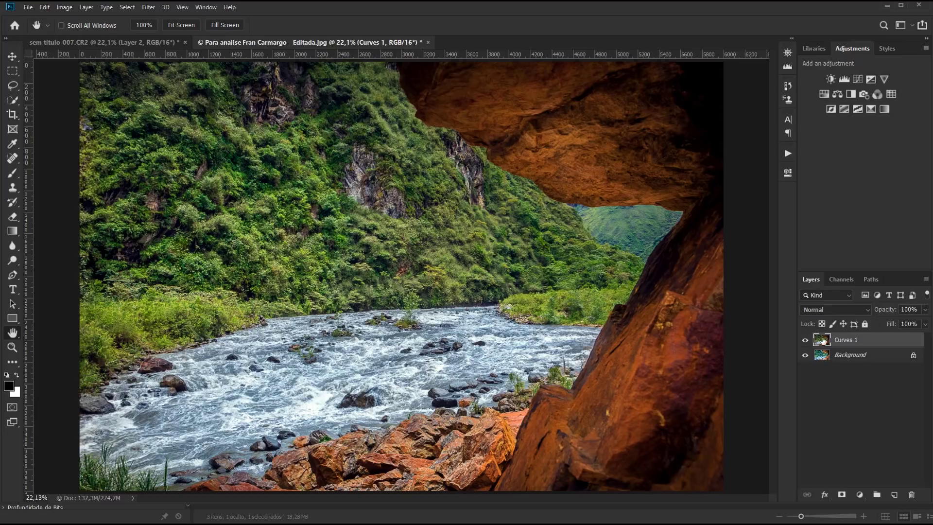
{"action": "left_click", "coordinate": [805, 340]}
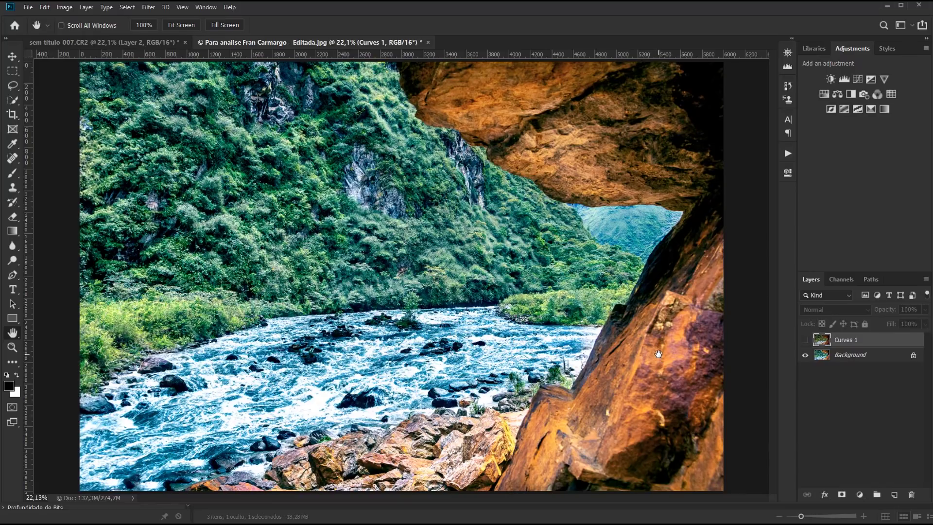
{"action": "left_click", "coordinate": [805, 342]}
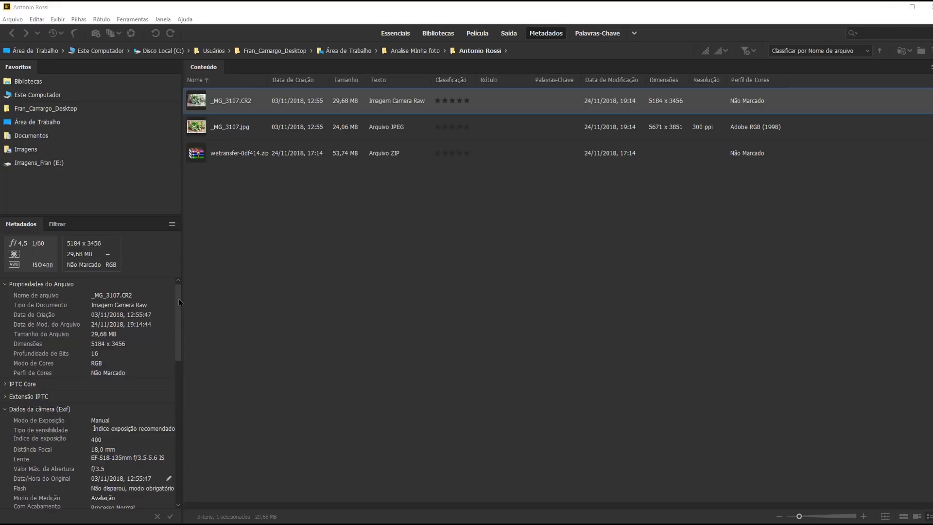
Scroll through the CR2's Exif metadata, then switch to the Película workspace
{"action": "left_click_drag", "start_coordinate": [179, 299], "coordinate": [180, 301]}
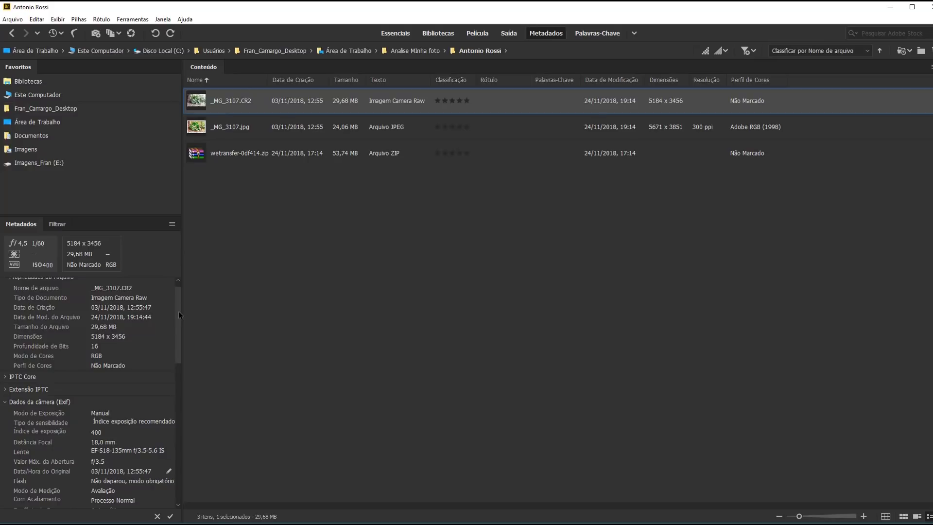
{"action": "left_click_drag", "start_coordinate": [178, 311], "coordinate": [179, 315]}
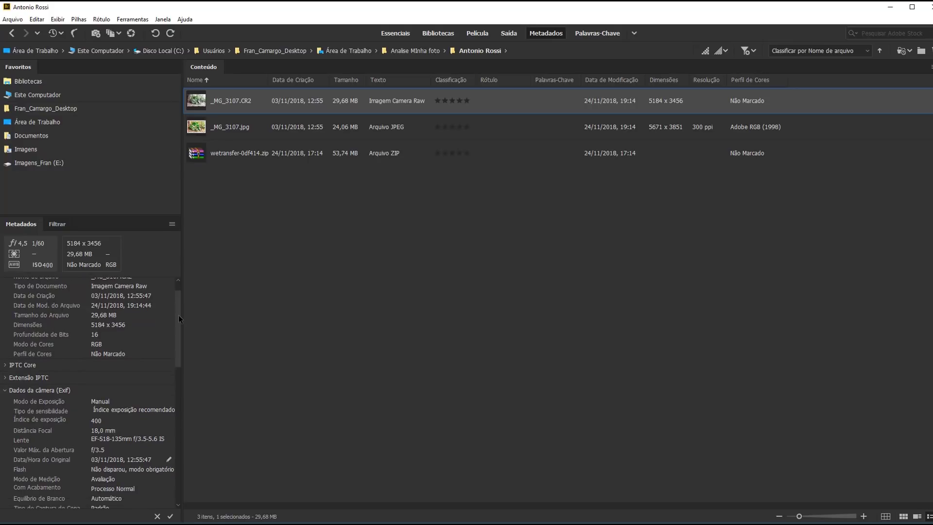
{"action": "left_click_drag", "start_coordinate": [179, 315], "coordinate": [178, 324]}
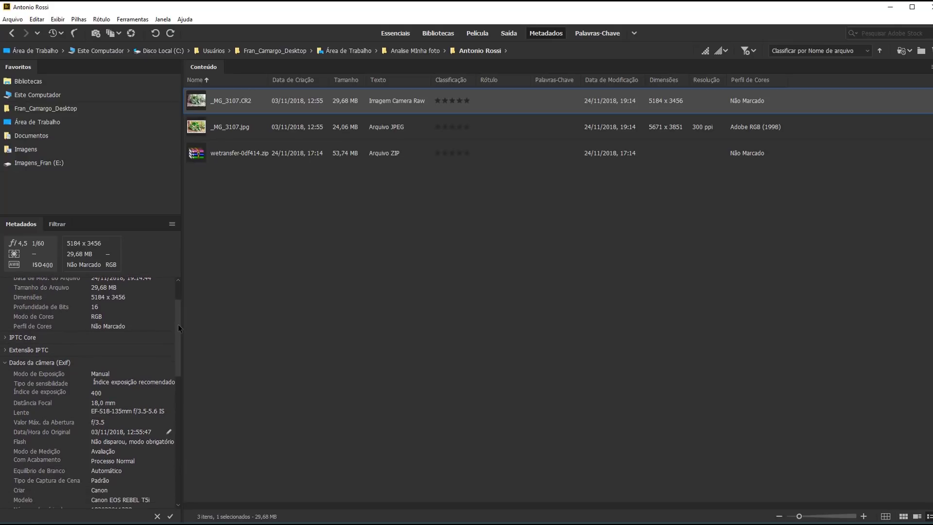
{"action": "left_click_drag", "start_coordinate": [178, 324], "coordinate": [176, 340]}
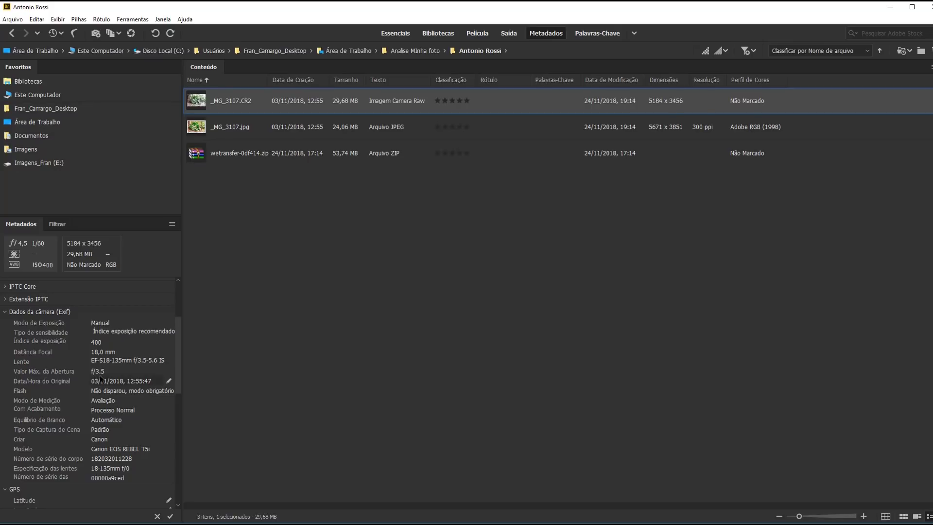
{"action": "left_click", "coordinate": [467, 34]}
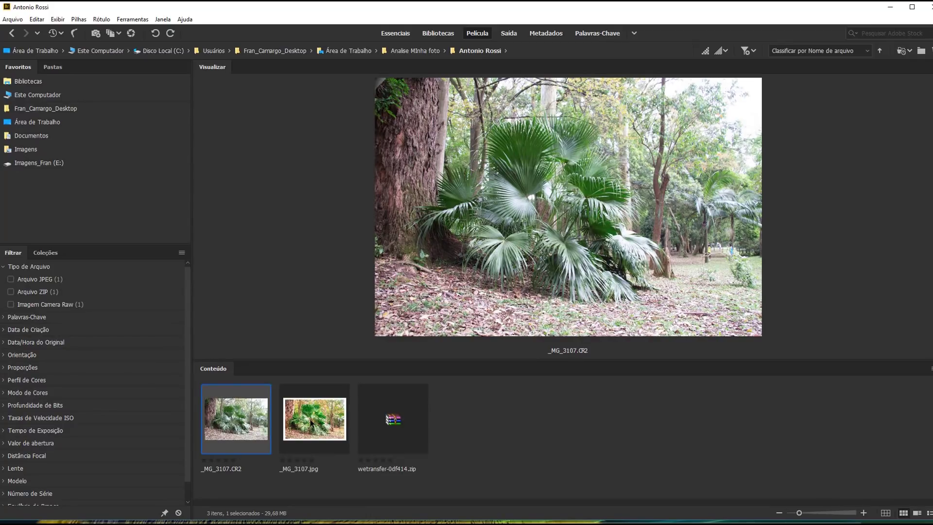
Compare _MG_3107.jpg with the CR2, then inspect the raw file's leafy ground zoomed in full screen
{"action": "left_click", "coordinate": [311, 422]}
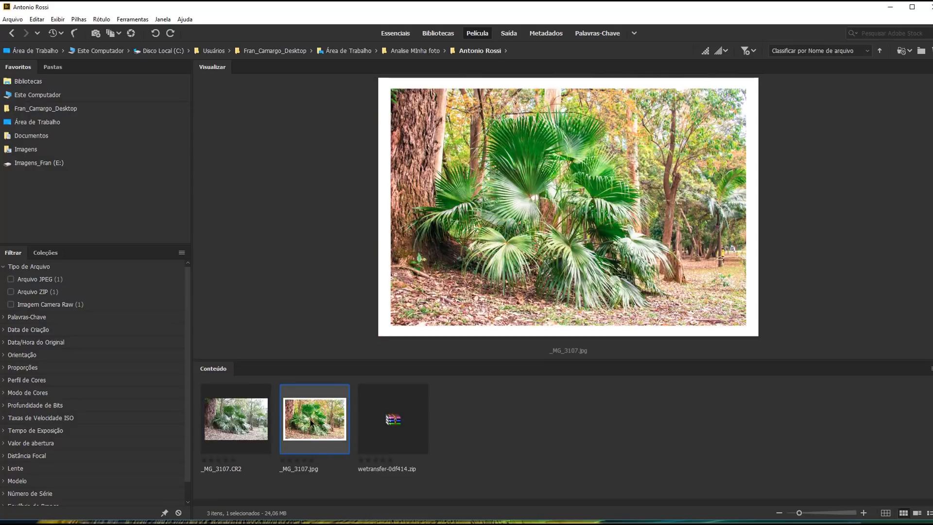
{"action": "left_click", "coordinate": [255, 428]}
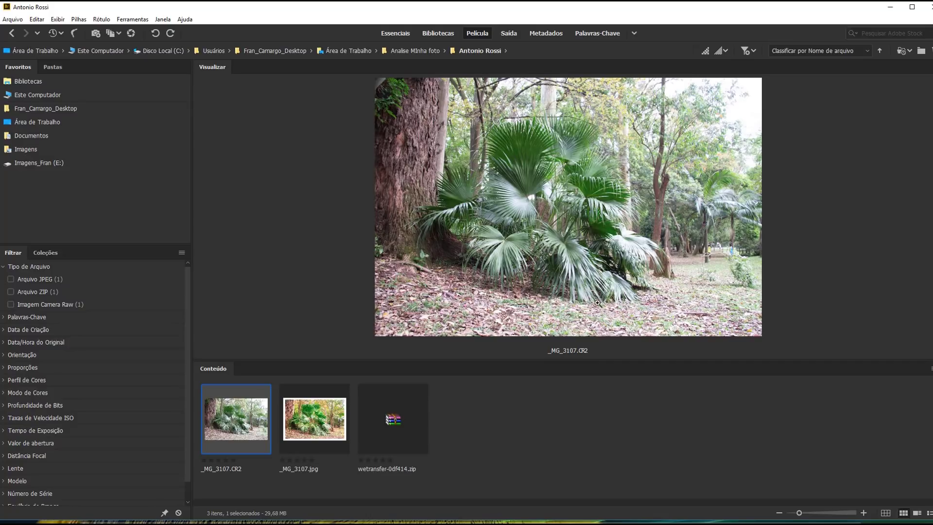
{"action": "key", "text": "space"}
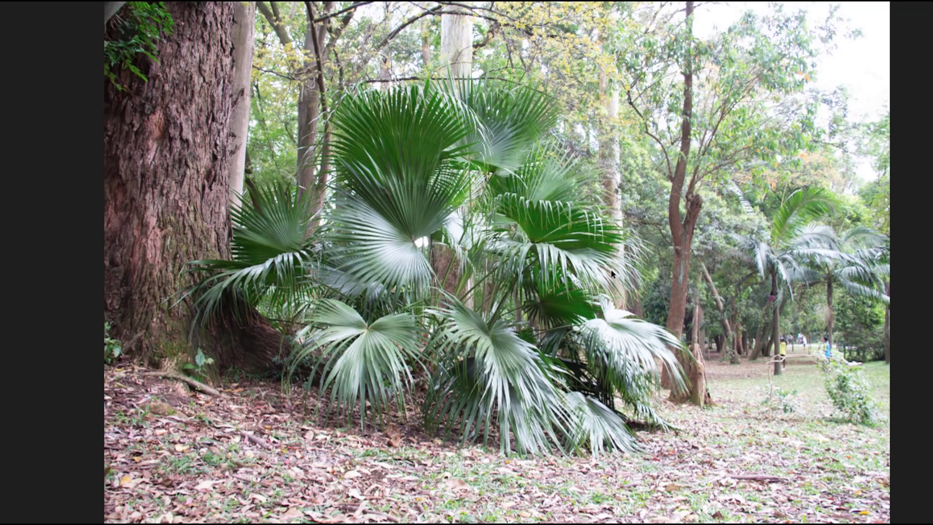
{"action": "left_click", "coordinate": [314, 424]}
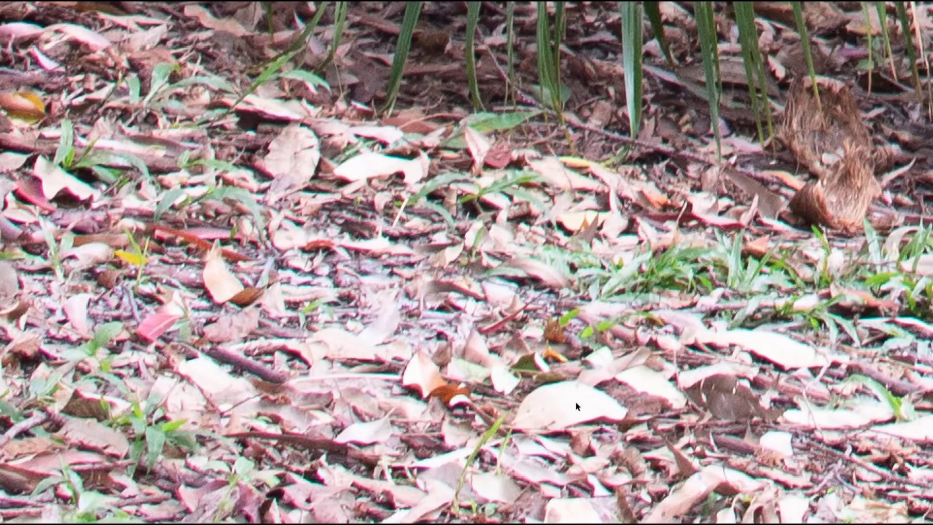
{"action": "left_click_drag", "start_coordinate": [577, 406], "coordinate": [301, 287]}
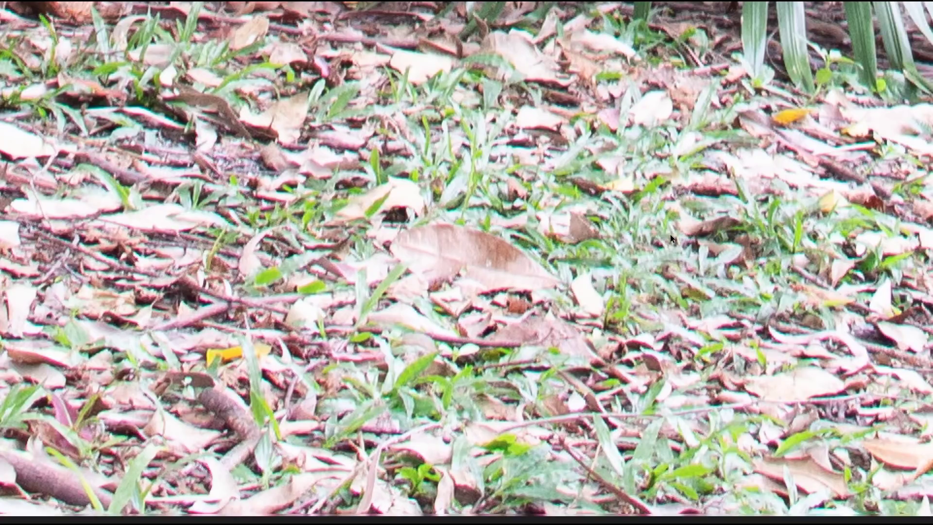
{"action": "scroll", "coordinate": [669, 235], "scroll_direction": "down", "scroll_amount": 2}
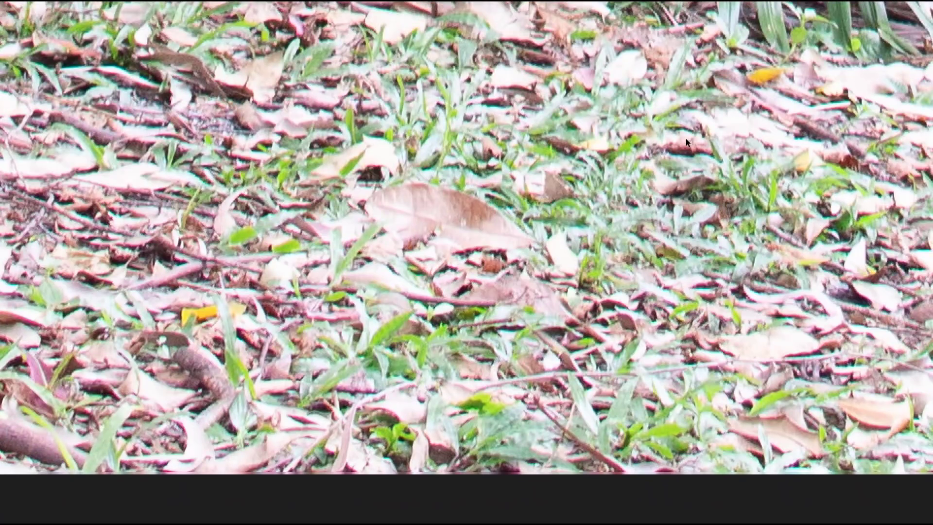
{"action": "key", "text": "space"}
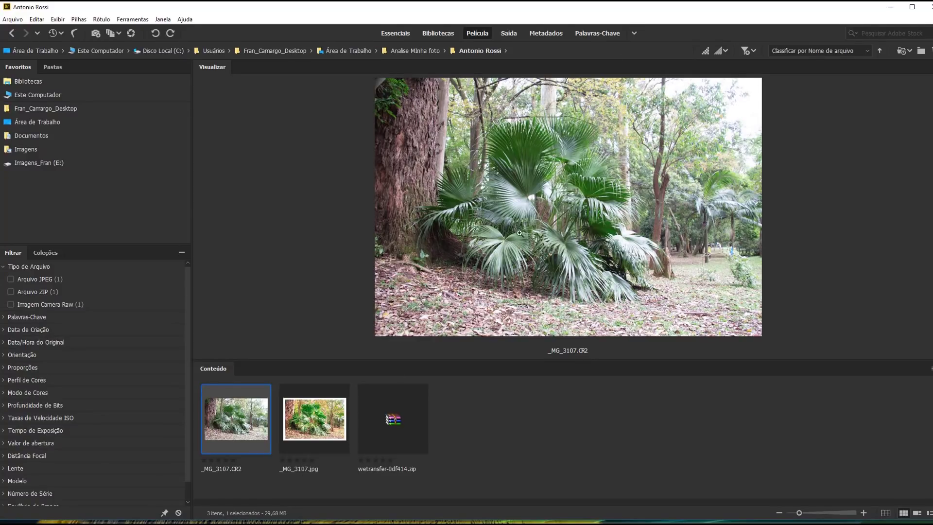
Zoom into the treetops in the full-screen preview, zoom back out, and exit to Bridge
{"action": "key", "text": "space"}
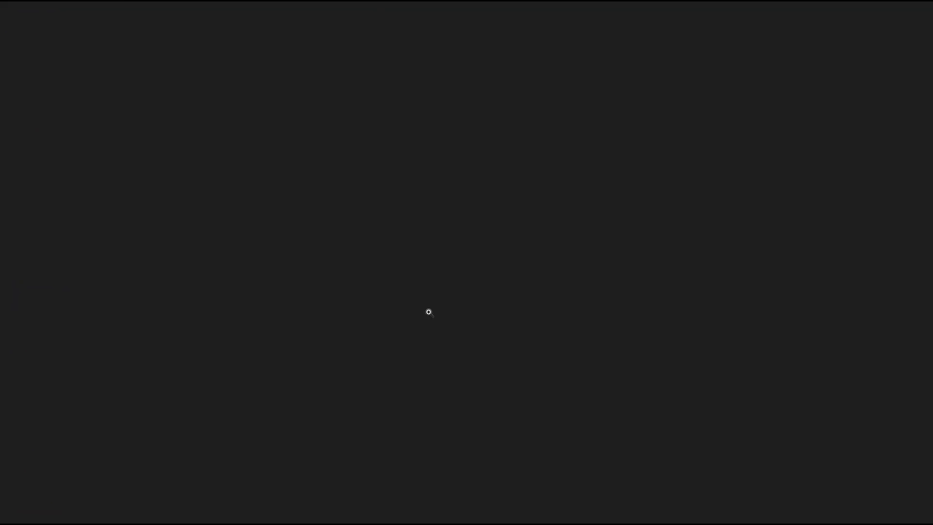
{"action": "left_click", "coordinate": [668, 80]}
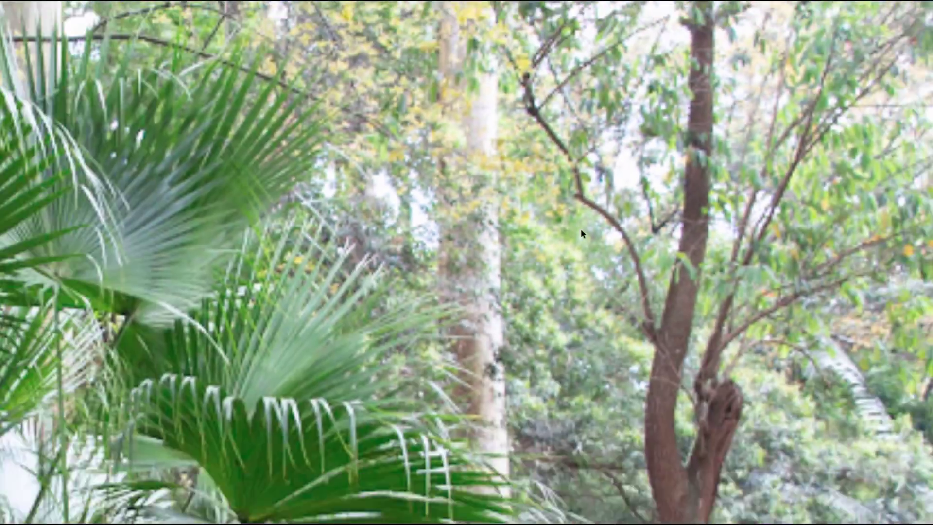
{"action": "left_click", "coordinate": [581, 234]}
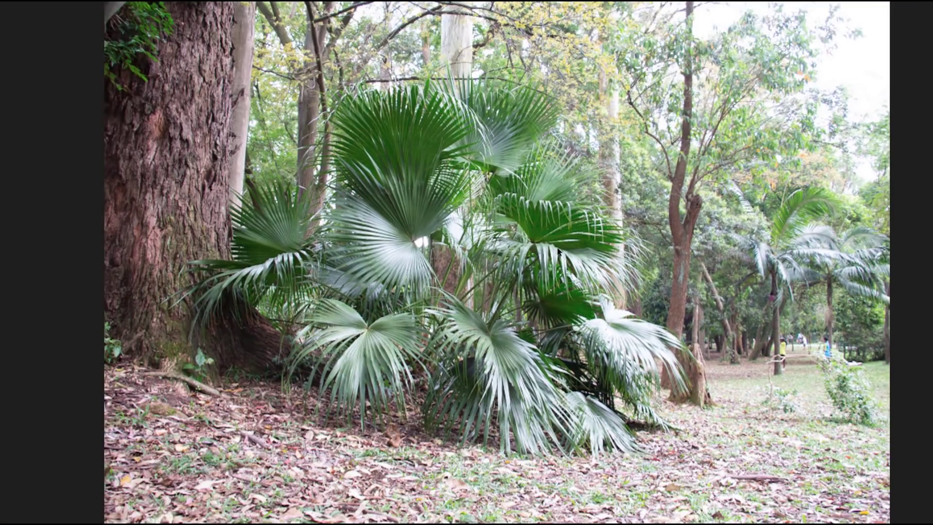
{"action": "key", "text": "Escape"}
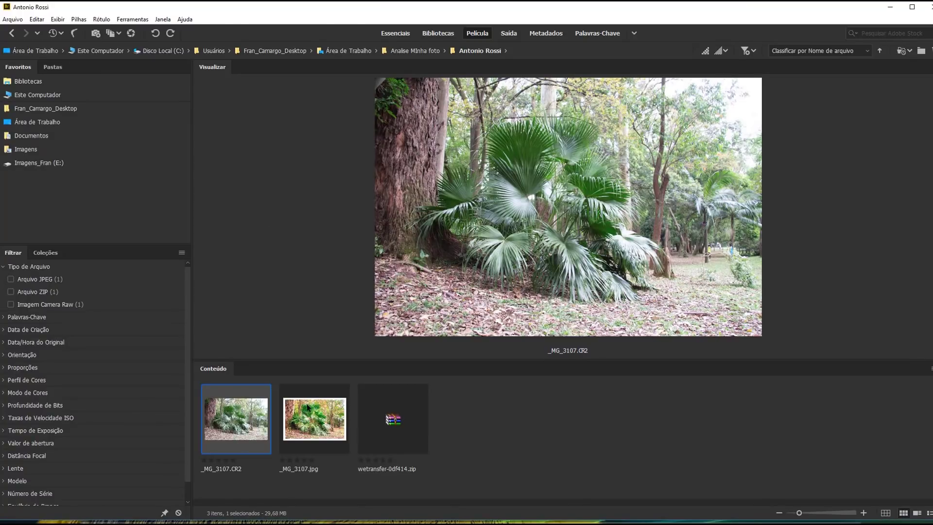
Magnify _MG_3107.jpg, then zoom and pan across its ground and palm leaves full screen
{"action": "left_click", "coordinate": [311, 412]}
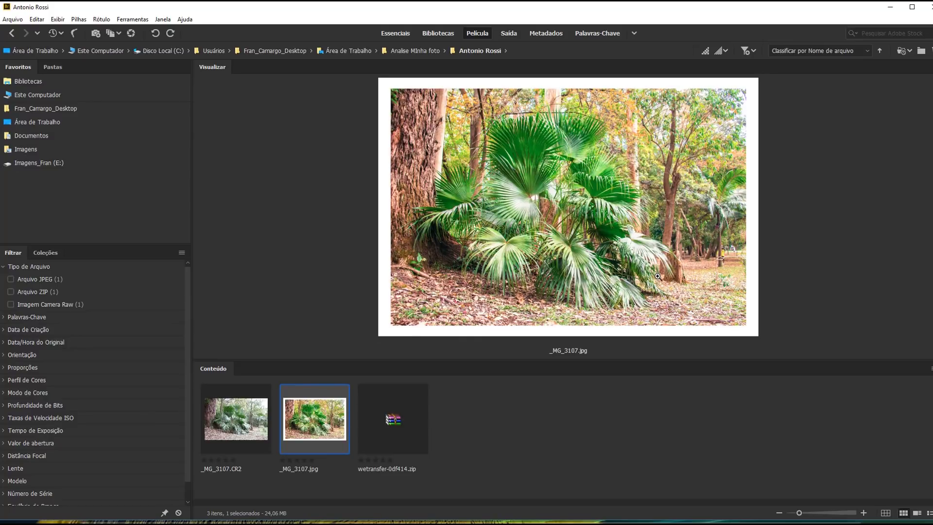
{"action": "left_click", "coordinate": [497, 310]}
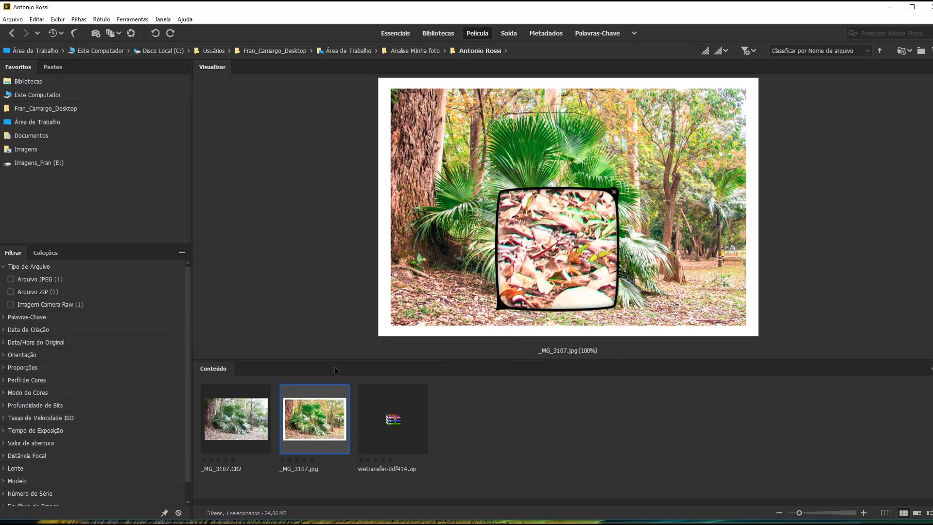
{"action": "key", "text": "space"}
{"action": "left_click", "coordinate": [298, 459]}
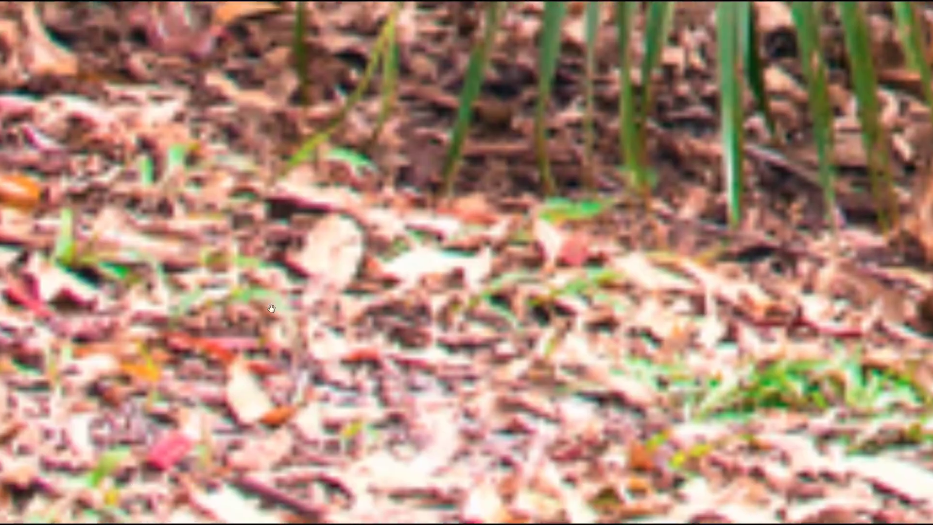
{"action": "left_click_drag", "start_coordinate": [344, 464], "coordinate": [399, 300]}
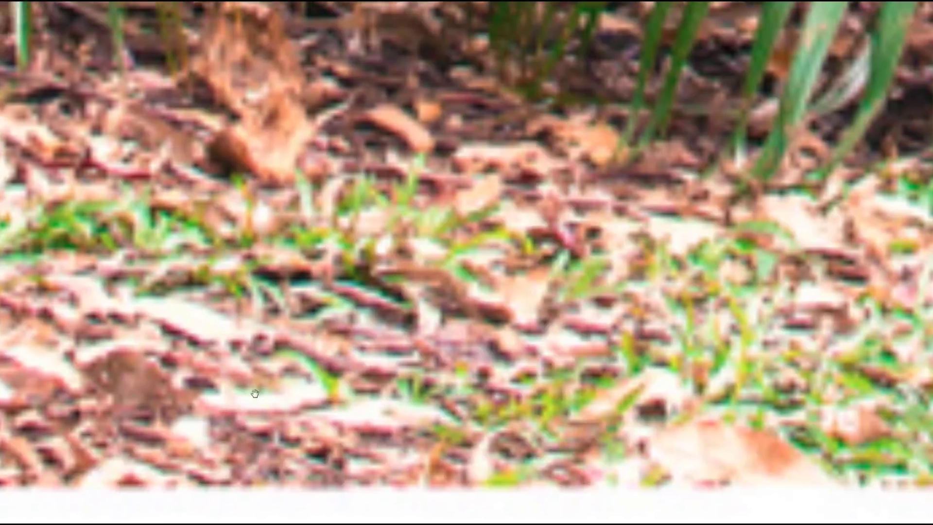
{"action": "left_click_drag", "start_coordinate": [729, 219], "coordinate": [769, 361]}
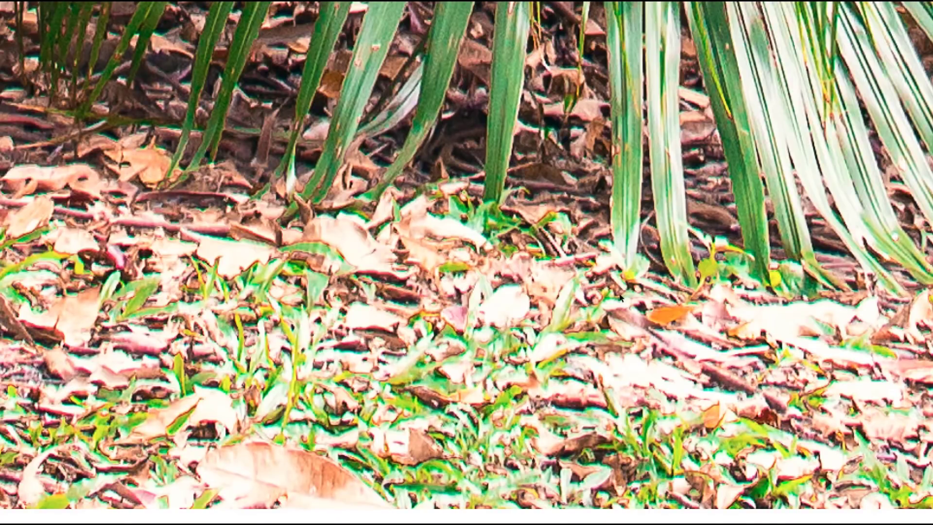
Close the full-screen preview and magnifier, then open _MG_3107.CR2 in Camera Raw
{"action": "key", "text": "space"}
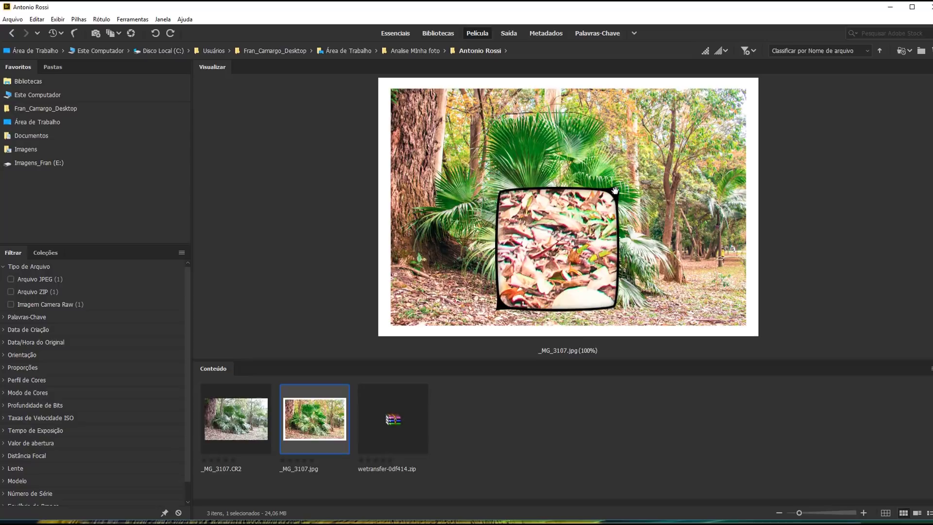
{"action": "left_click", "coordinate": [615, 190]}
{"action": "left_click", "coordinate": [226, 413]}
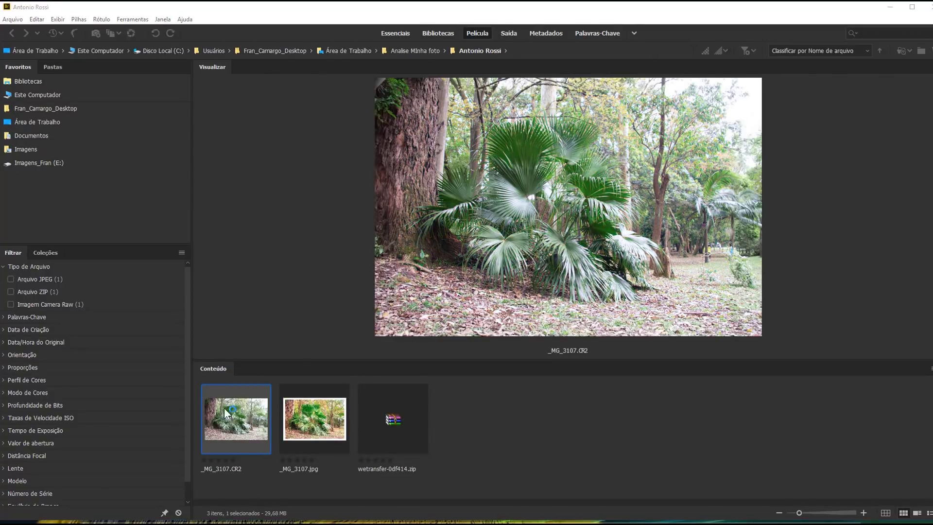
{"action": "double_click", "coordinate": [226, 413]}
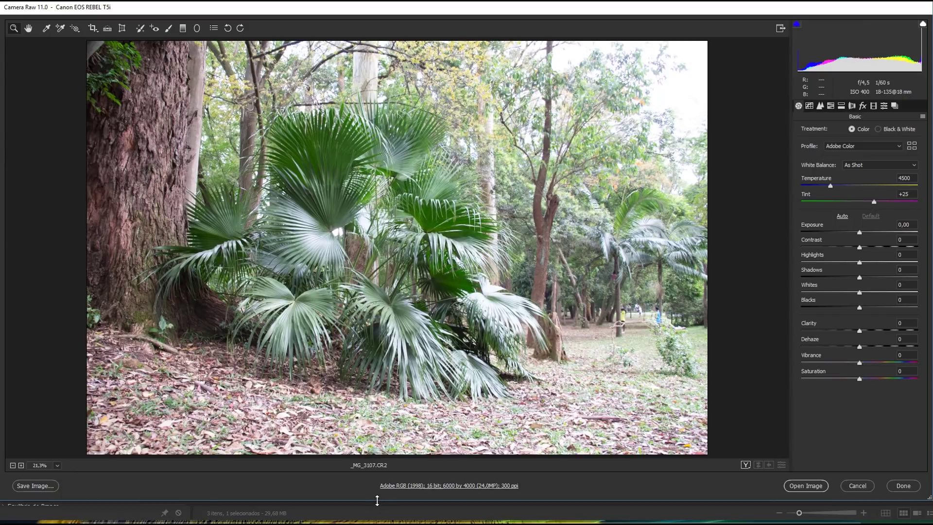
Enlarge the Camera Raw window, then set Highlights to -100 and Exposure to -0,85
{"action": "left_click_drag", "start_coordinate": [376, 502], "coordinate": [377, 523]}
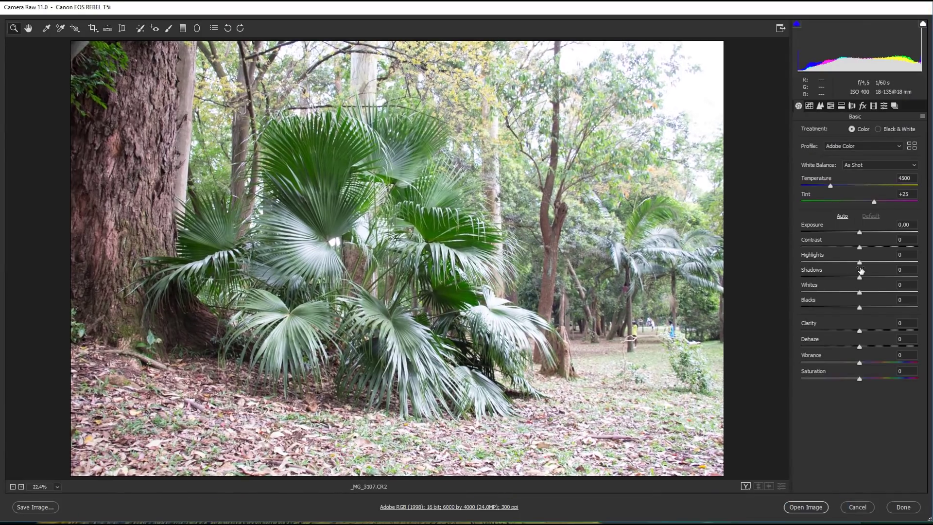
{"action": "left_click_drag", "start_coordinate": [860, 263], "coordinate": [801, 262]}
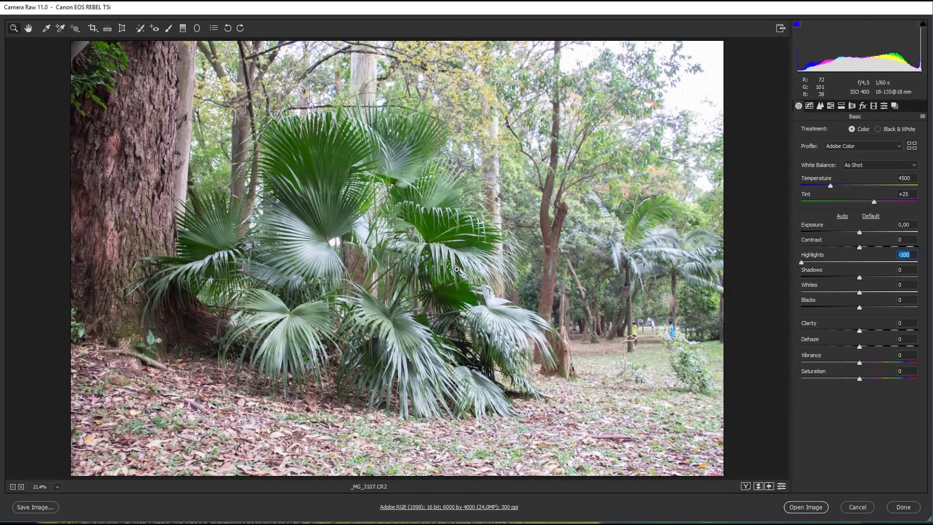
{"action": "left_click", "coordinate": [240, 436]}
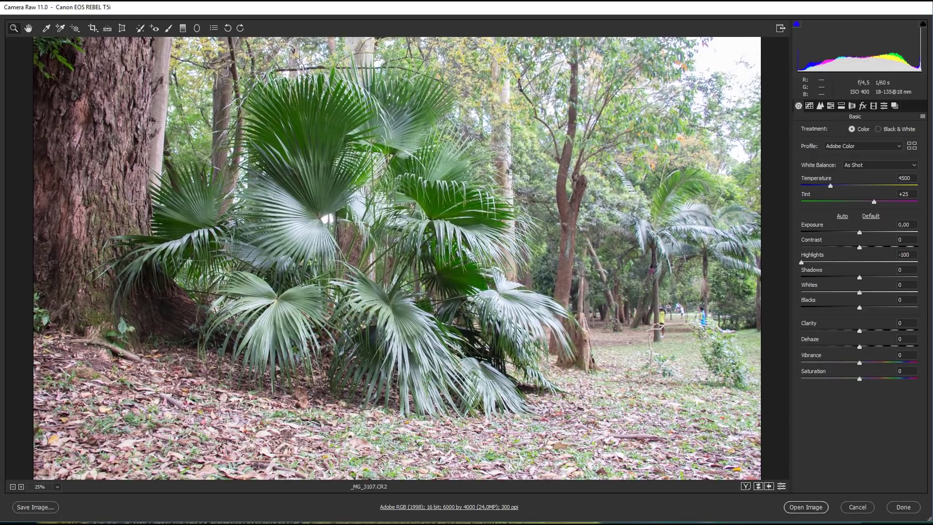
{"action": "double_click", "coordinate": [28, 28]}
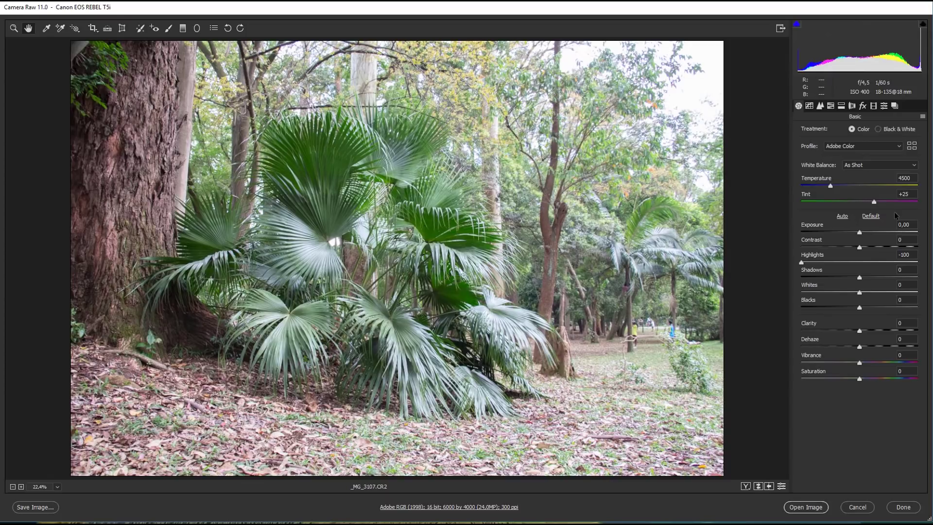
{"action": "left_click_drag", "start_coordinate": [859, 232], "coordinate": [850, 234]}
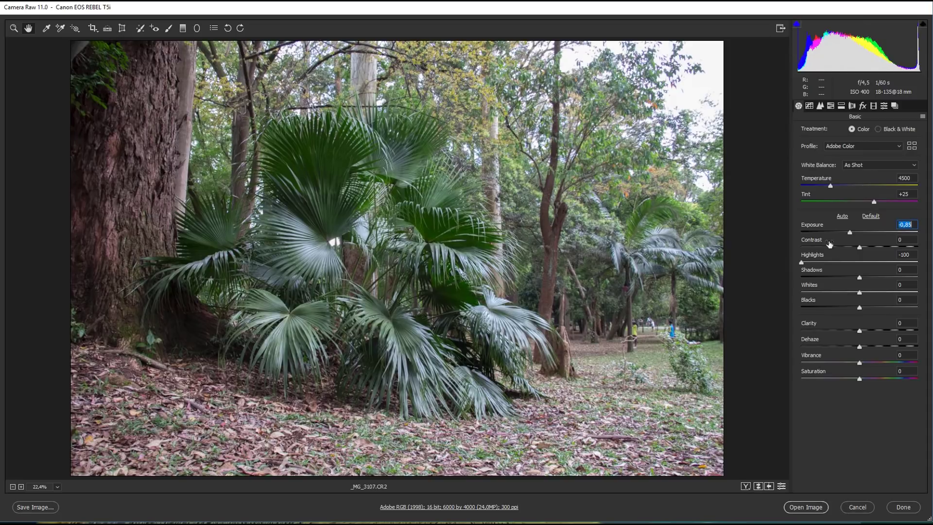
Set Exposure -1,40, Shadows +65, Whites +26, Blacks -11, Contrast +12, Clarity +12, Vibrance +13
{"action": "left_click_drag", "start_coordinate": [846, 233], "coordinate": [843, 233]}
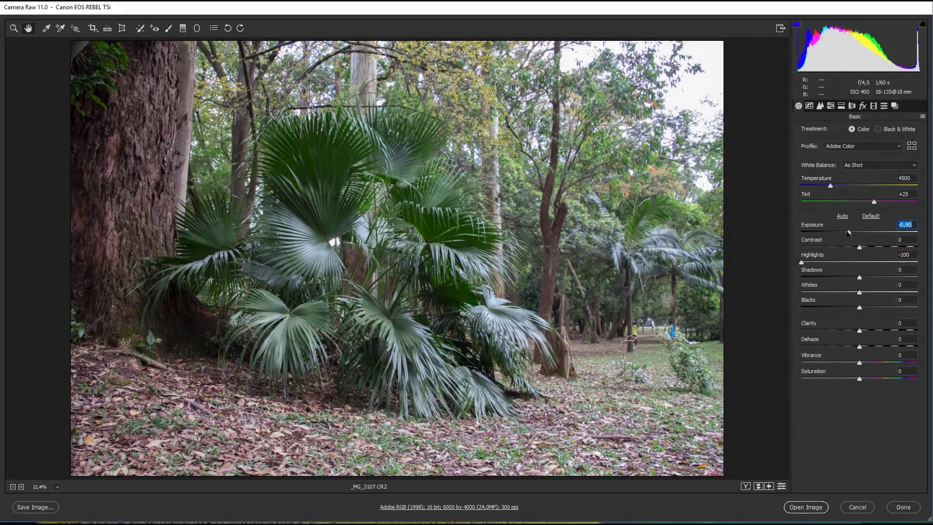
{"action": "left_click", "coordinate": [871, 276]}
{"action": "mouse_move", "coordinate": [872, 277]}
{"action": "left_mouse_down"}
{"action": "mouse_move", "coordinate": [897, 278]}
{"action": "mouse_move", "coordinate": [874, 292]}
{"action": "left_mouse_up"}
{"action": "left_click", "coordinate": [872, 292]}
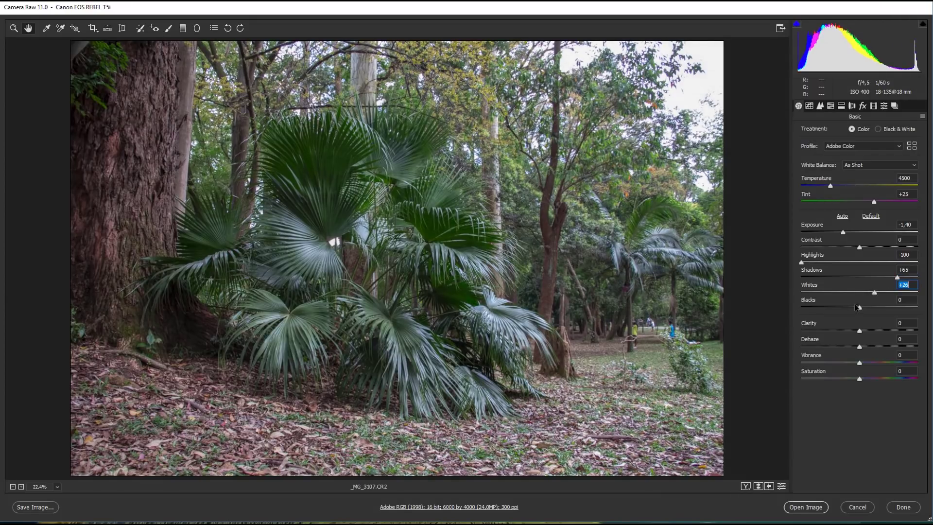
{"action": "left_click", "coordinate": [852, 307]}
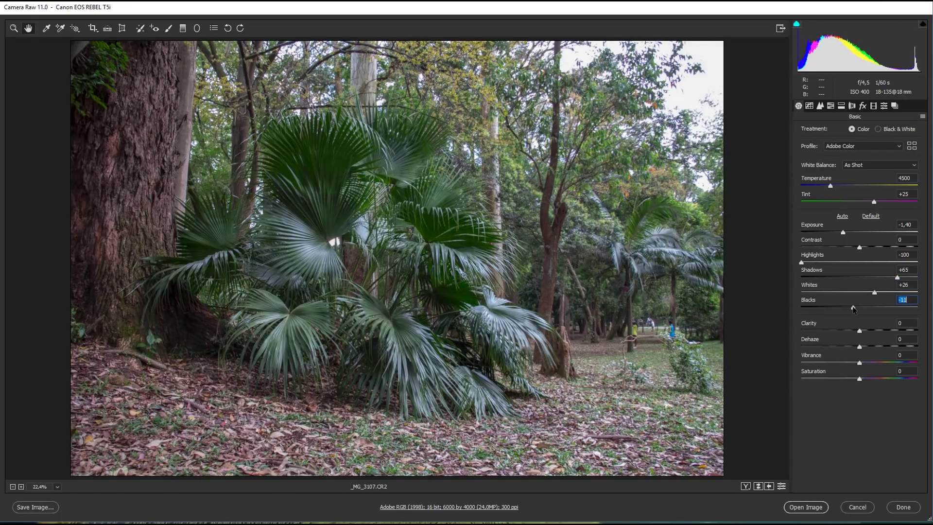
{"action": "left_click", "coordinate": [865, 246]}
{"action": "left_click", "coordinate": [860, 331]}
{"action": "left_click_drag", "start_coordinate": [859, 332], "coordinate": [867, 331]}
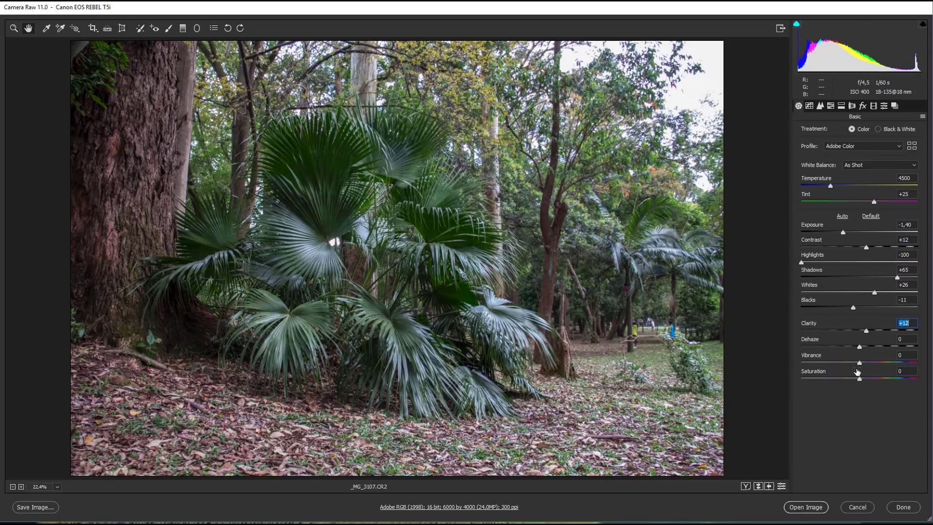
{"action": "left_click_drag", "start_coordinate": [859, 363], "coordinate": [868, 363]}
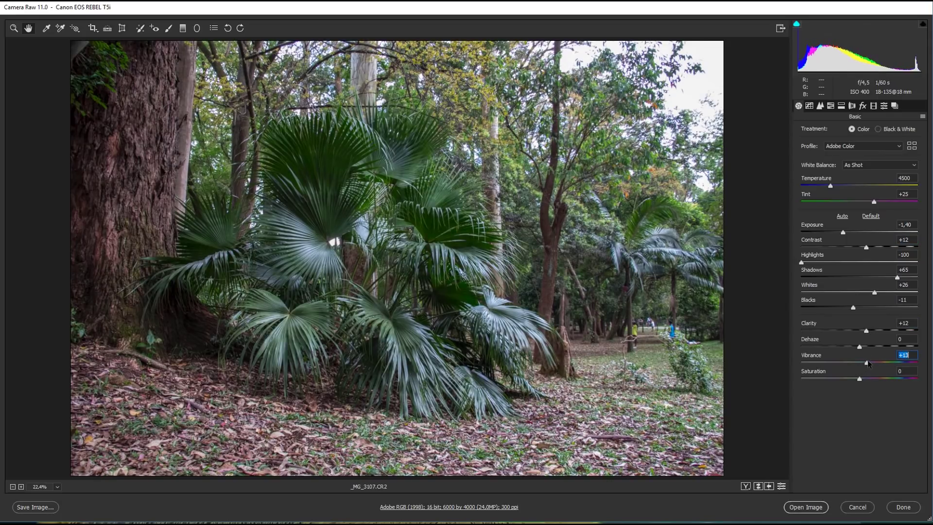
Set up an Adjustment Brush with Exposure +0,40 and Shadows +59
{"action": "left_click", "coordinate": [168, 29]}
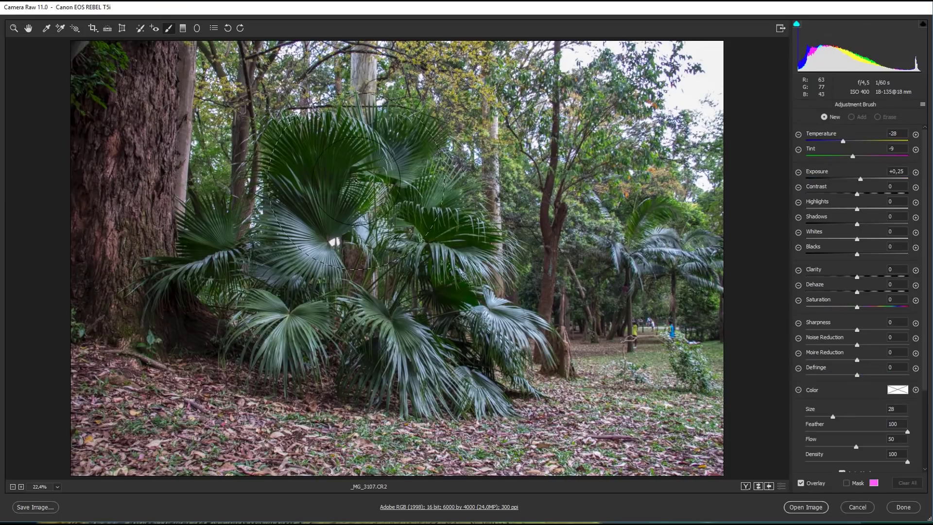
{"action": "left_click", "coordinate": [798, 172]}
{"action": "left_click_drag", "start_coordinate": [852, 189], "coordinate": [869, 188]}
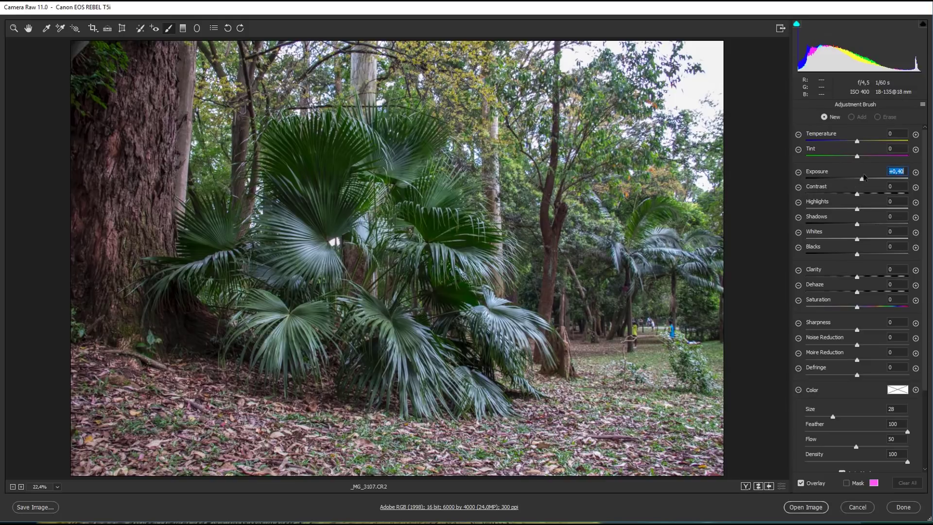
{"action": "left_click_drag", "start_coordinate": [857, 224], "coordinate": [887, 224]}
Paint the brush adjustment over the palm fronds, left tree trunk and upper foliage
{"action": "left_click", "coordinate": [254, 300]}
{"action": "key", "text": "bracketright"}
{"action": "key", "text": "bracketright"}
{"action": "key", "text": "bracketright"}
{"action": "left_click", "coordinate": [403, 320]}
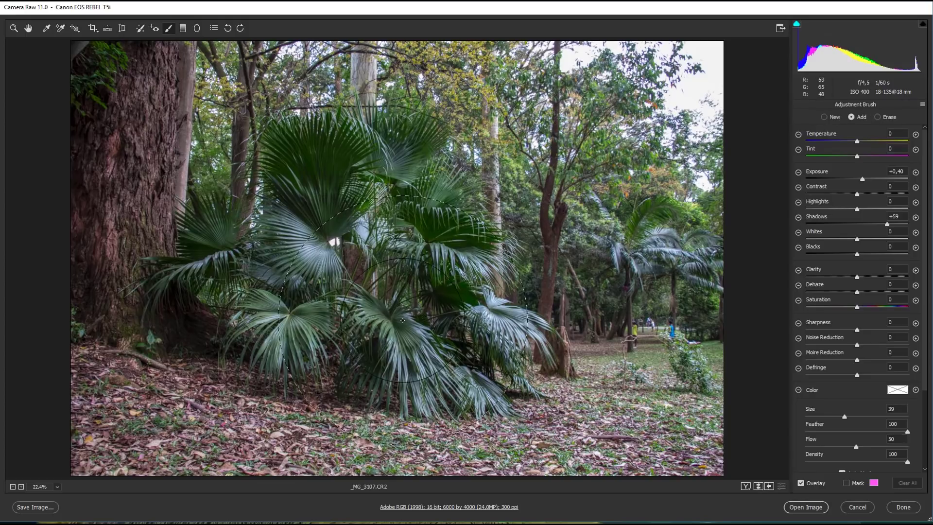
{"action": "mouse_move", "coordinate": [342, 180]}
{"action": "left_mouse_down"}
{"action": "mouse_move", "coordinate": [429, 357]}
{"action": "mouse_move", "coordinate": [450, 258]}
{"action": "left_mouse_up"}
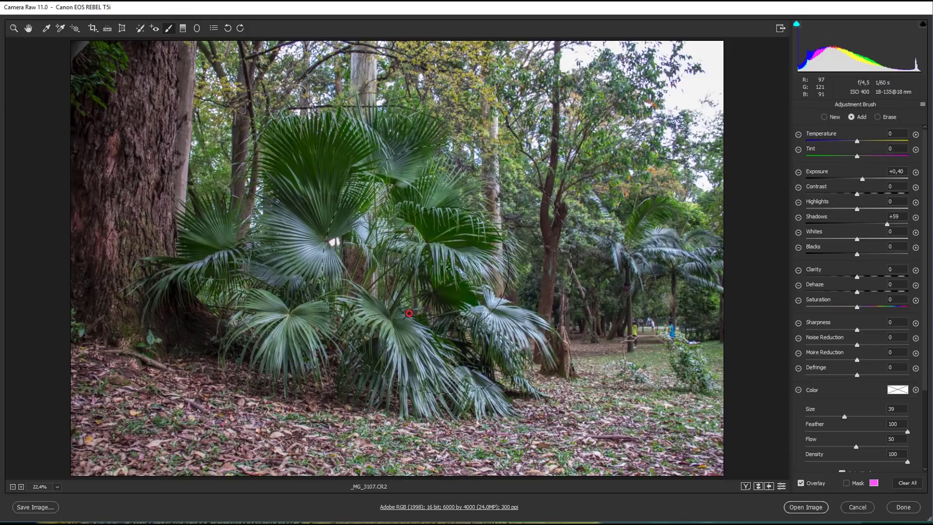
{"action": "left_click_drag", "start_coordinate": [450, 258], "coordinate": [554, 389]}
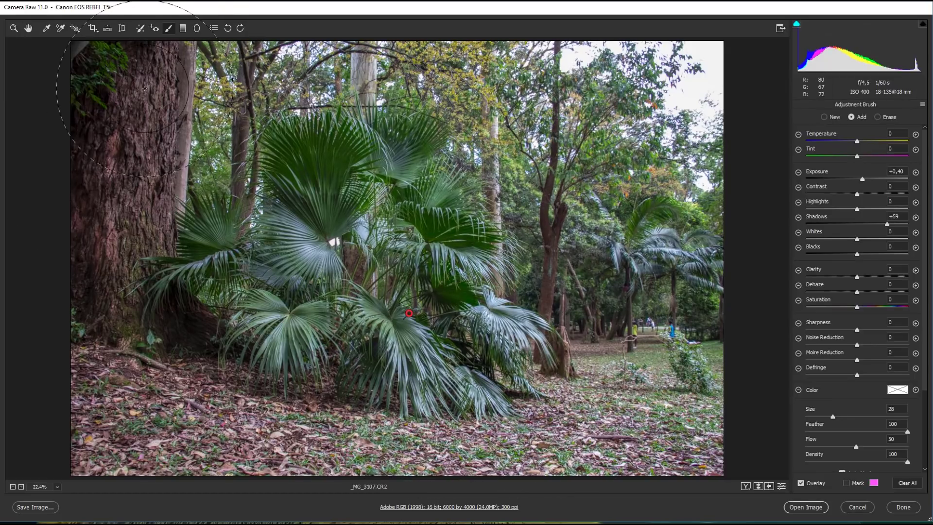
{"action": "key", "text": "bracketleft"}
{"action": "key", "text": "bracketleft"}
{"action": "key", "text": "bracketleft"}
{"action": "left_click_drag", "start_coordinate": [134, 302], "coordinate": [122, 92]}
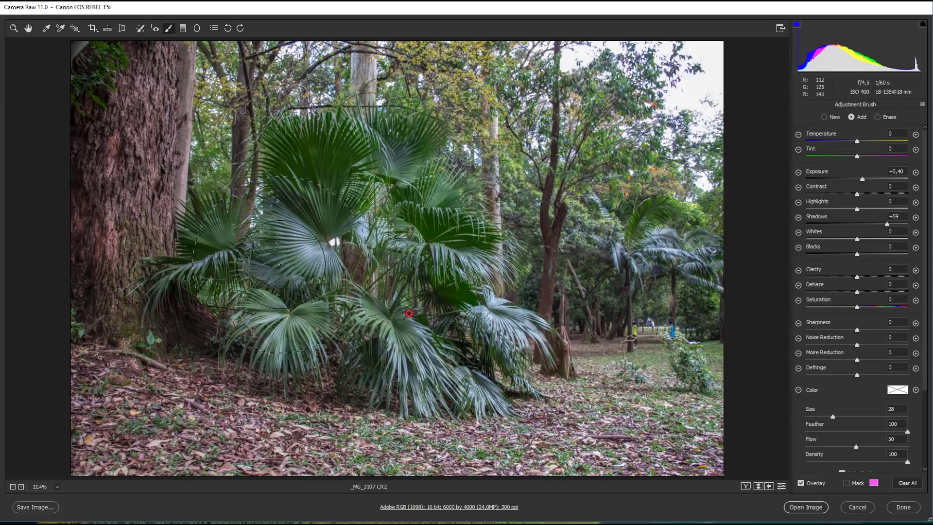
{"action": "left_click_drag", "start_coordinate": [456, 73], "coordinate": [365, 112]}
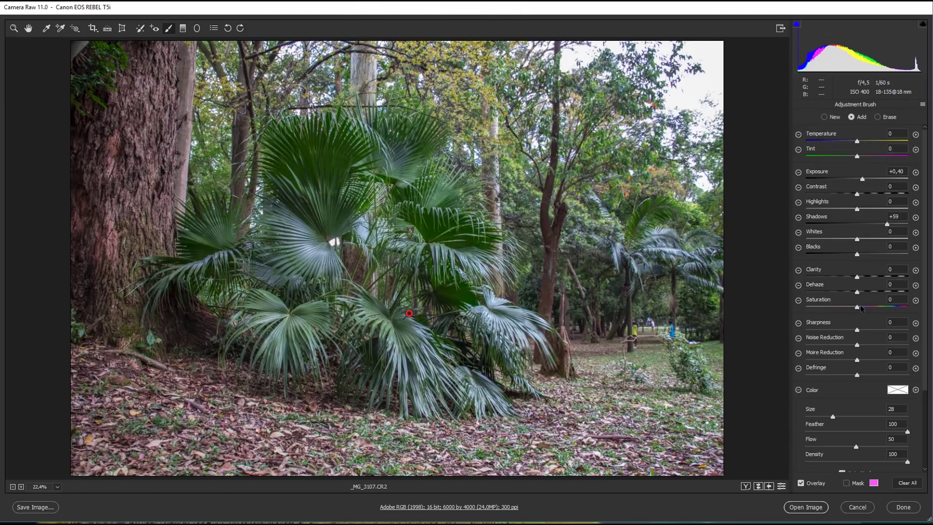
Raise the brushed adjustment's Saturation to +50 and return to the global Basic settings
{"action": "left_click_drag", "start_coordinate": [858, 306], "coordinate": [880, 306]}
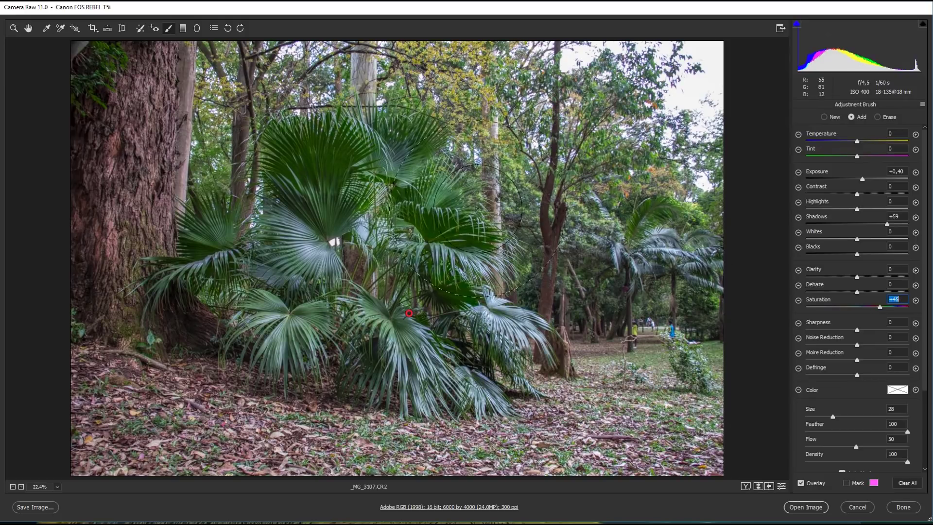
{"action": "left_click_drag", "start_coordinate": [880, 307], "coordinate": [883, 307]}
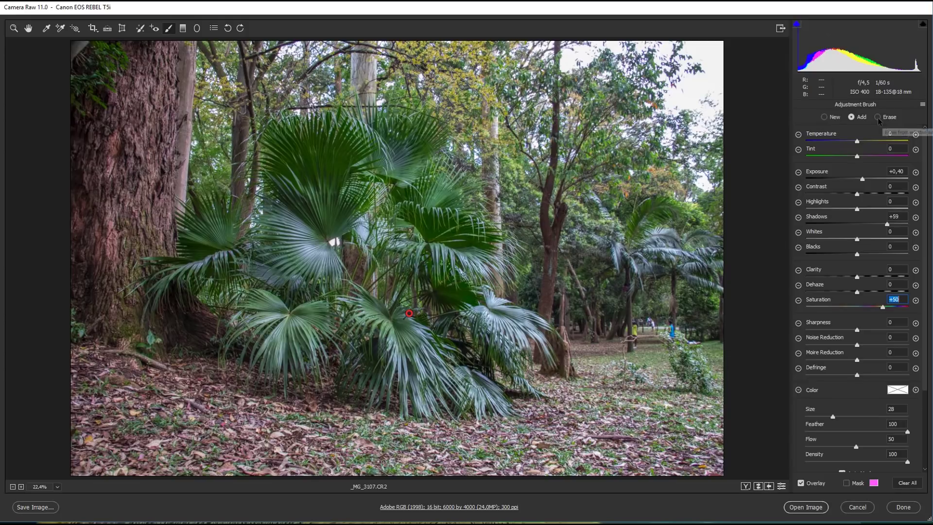
{"action": "left_click", "coordinate": [29, 28]}
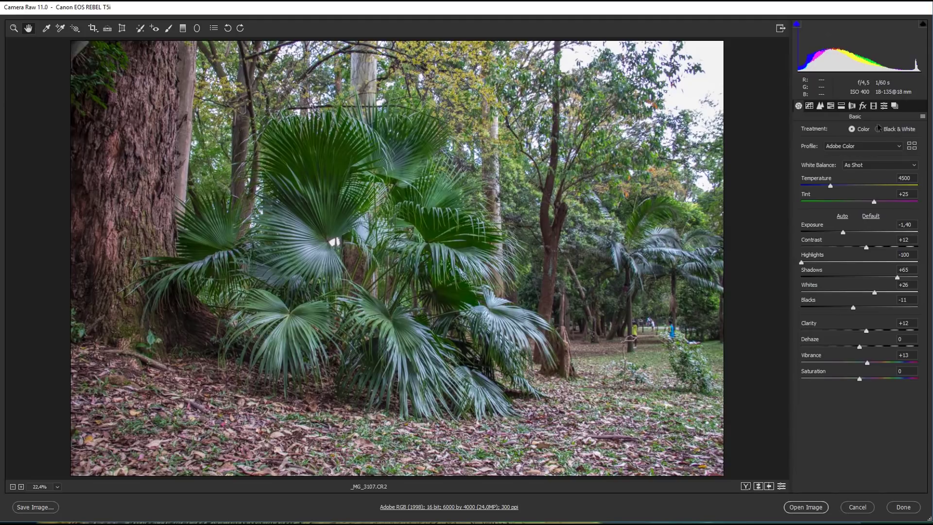
Enable Remove Chromatic Aberration and lens profile corrections in Lens Corrections
{"action": "left_click", "coordinate": [851, 106]}
{"action": "left_click", "coordinate": [839, 150]}
{"action": "left_click", "coordinate": [841, 161]}
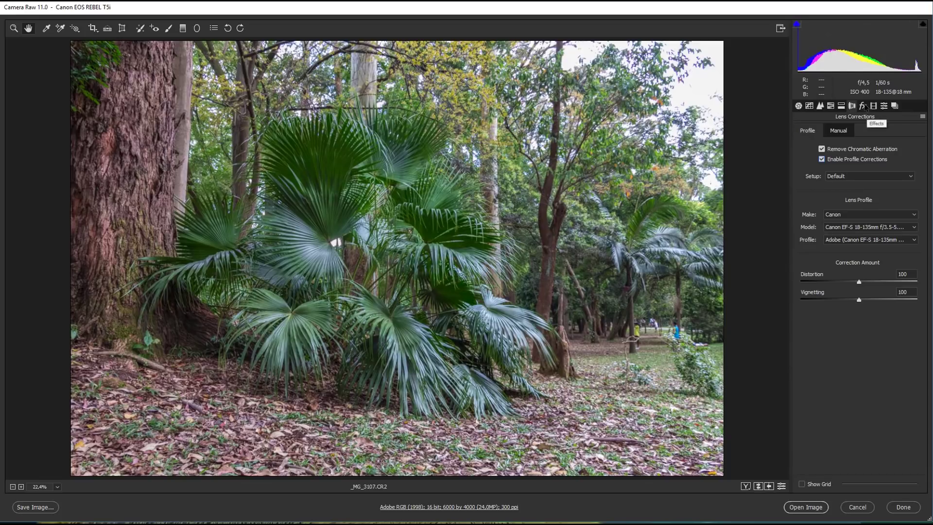
Add a -33 post-crop vignette and open the photo in Photoshop
{"action": "left_click", "coordinate": [864, 107]}
{"action": "left_click_drag", "start_coordinate": [850, 232], "coordinate": [850, 232]}
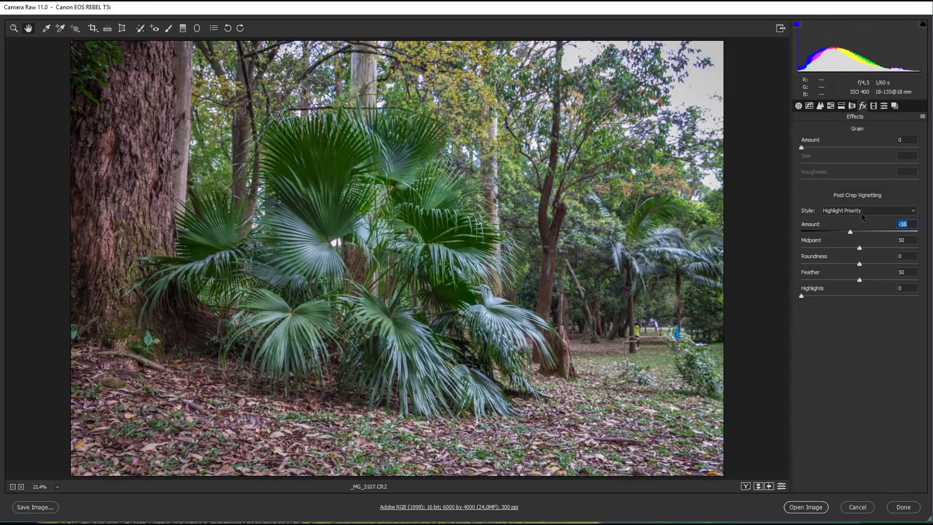
{"action": "mouse_move", "coordinate": [851, 235]}
{"action": "left_mouse_down"}
{"action": "mouse_move", "coordinate": [811, 241]}
{"action": "mouse_move", "coordinate": [842, 233]}
{"action": "left_mouse_up"}
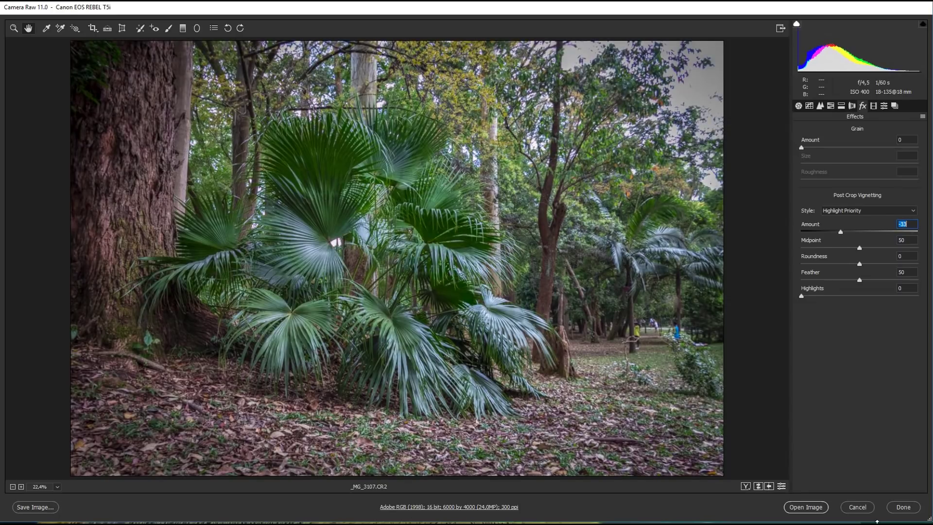
{"action": "left_click", "coordinate": [805, 506]}
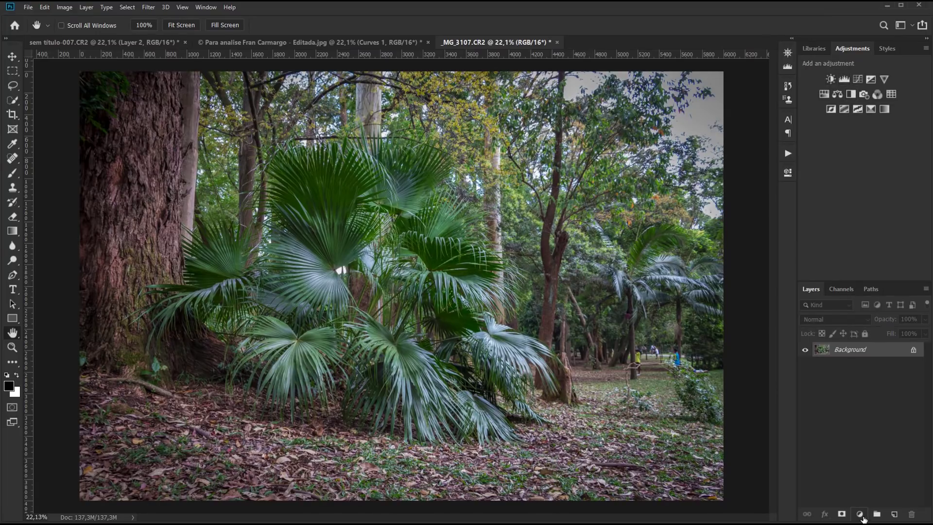
Add a Curves adjustment layer with a gentle S-curve, toggling it to compare before and after
{"action": "left_click", "coordinate": [862, 519]}
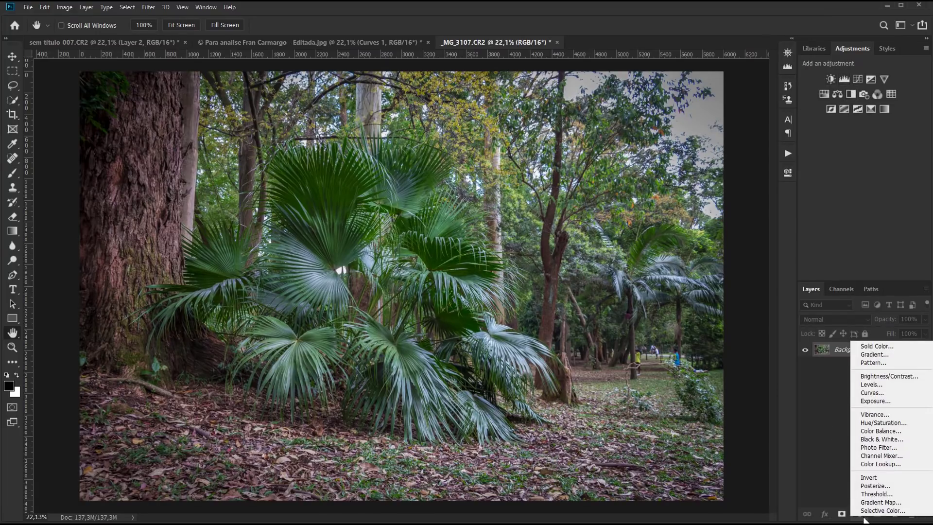
{"action": "left_click", "coordinate": [859, 81]}
{"action": "left_click", "coordinate": [858, 80]}
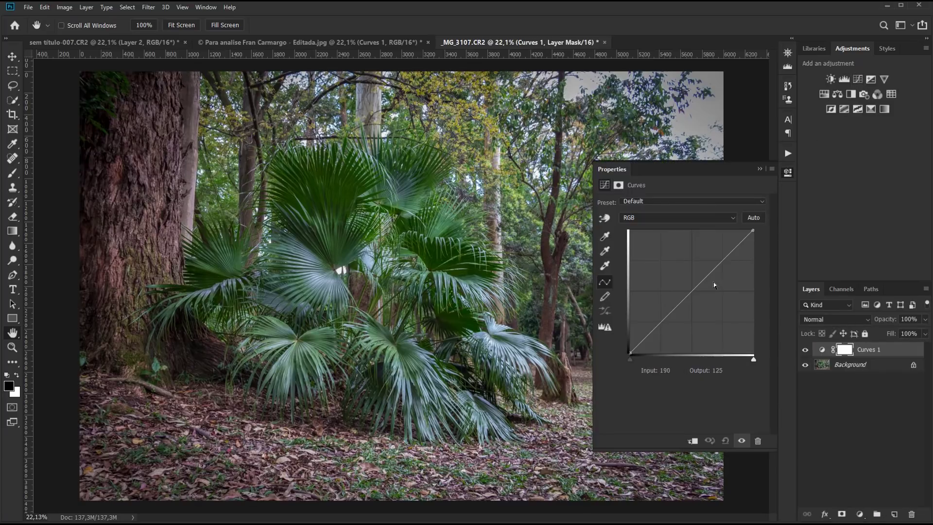
{"action": "left_click_drag", "start_coordinate": [718, 262], "coordinate": [723, 244]}
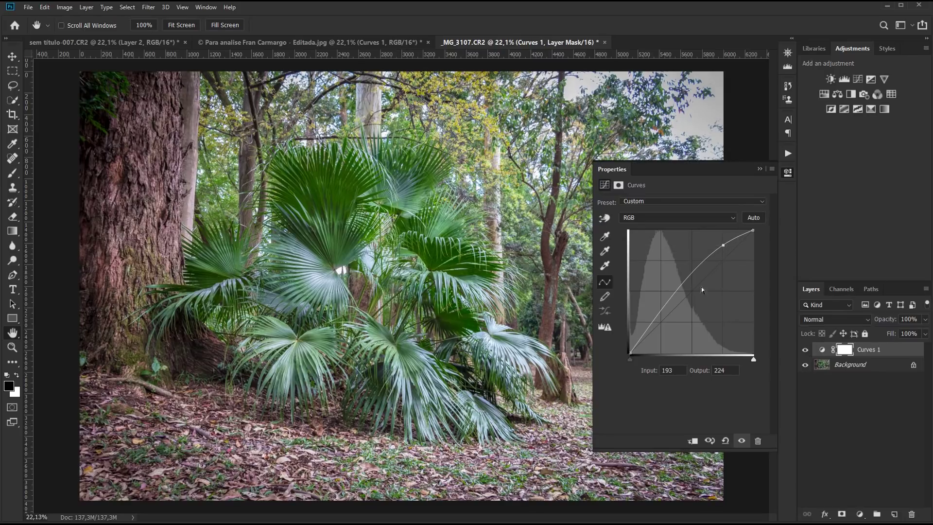
{"action": "left_click_drag", "start_coordinate": [660, 311], "coordinate": [667, 314]}
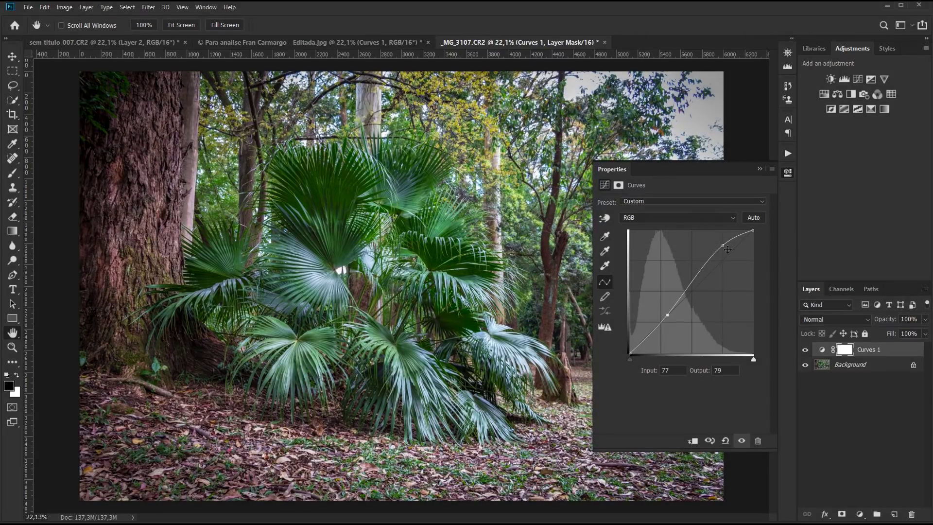
{"action": "left_click", "coordinate": [759, 169]}
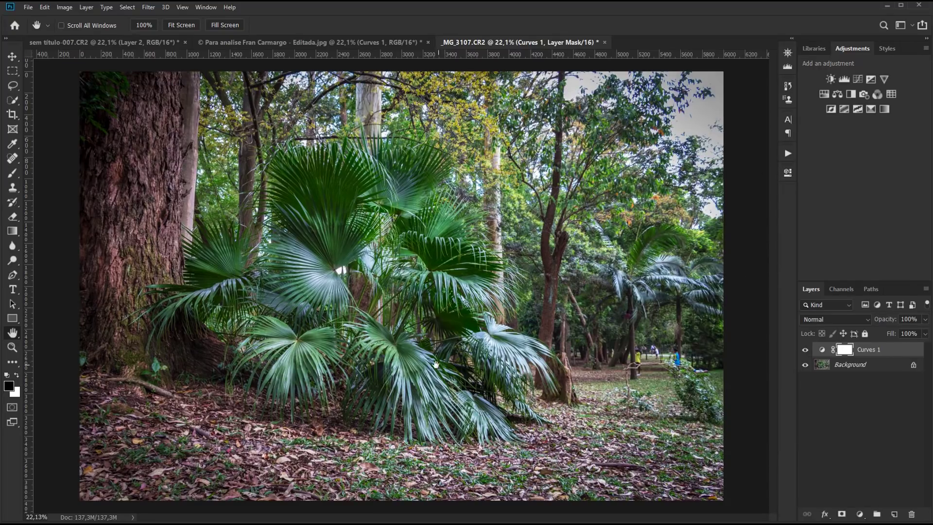
{"action": "left_click", "coordinate": [805, 350]}
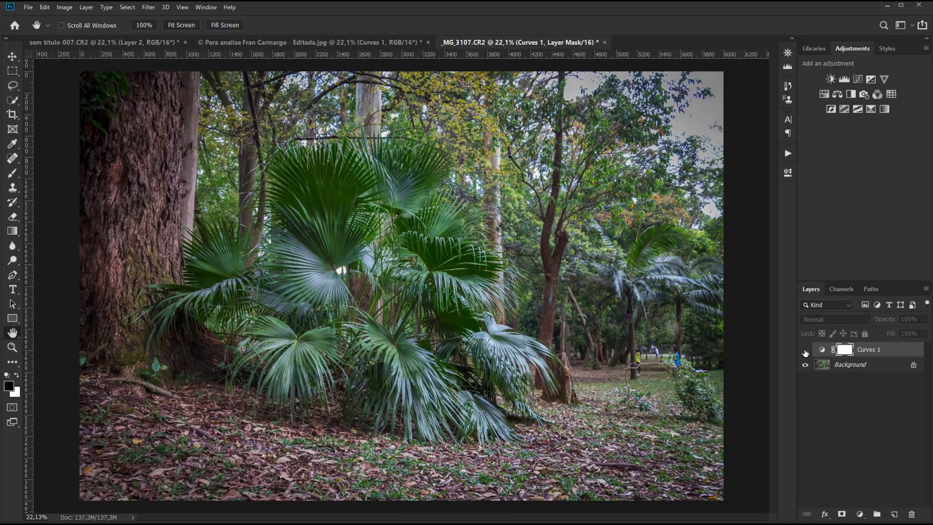
{"action": "left_click", "coordinate": [805, 351]}
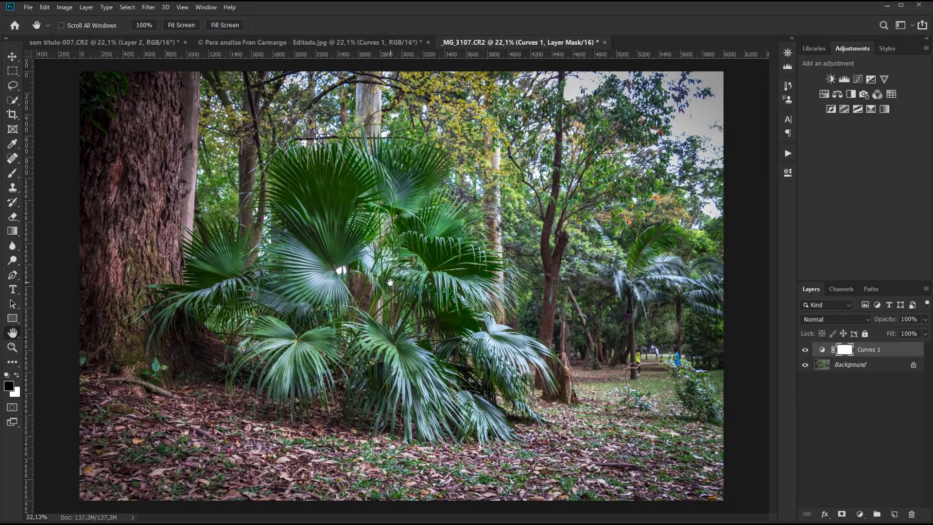
Add a Color Balance layer and shift its Shadows toward cyan and blue
{"action": "left_click", "coordinate": [836, 94]}
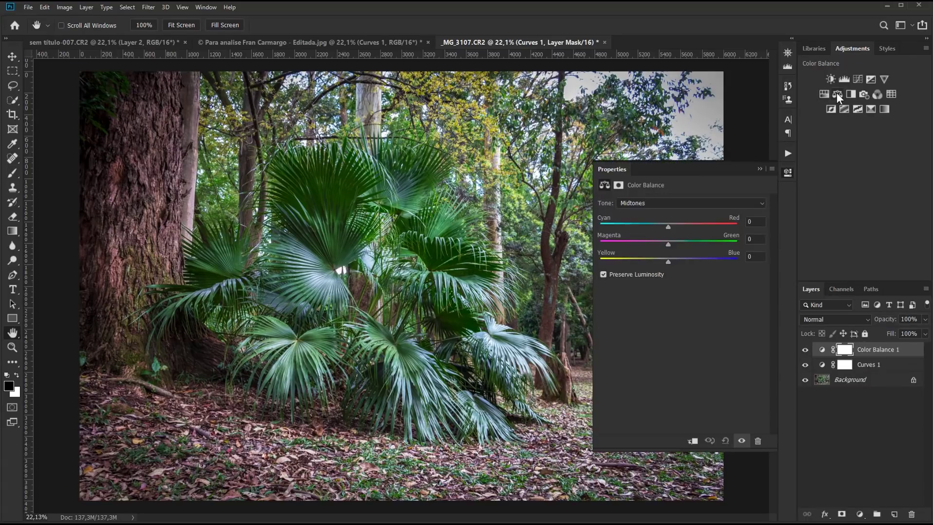
{"action": "mouse_move", "coordinate": [705, 167]}
{"action": "left_mouse_down"}
{"action": "mouse_move", "coordinate": [794, 148]}
{"action": "mouse_move", "coordinate": [831, 153]}
{"action": "left_mouse_up"}
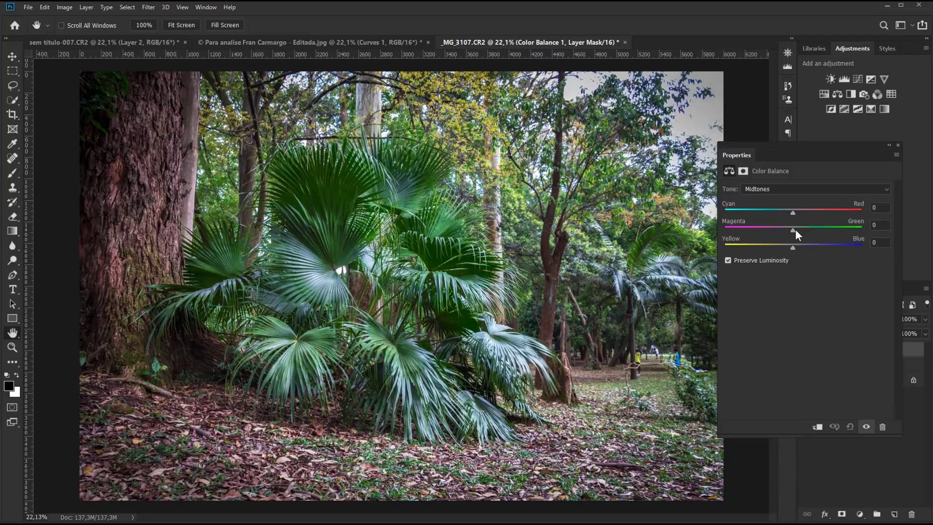
{"action": "left_click", "coordinate": [792, 189]}
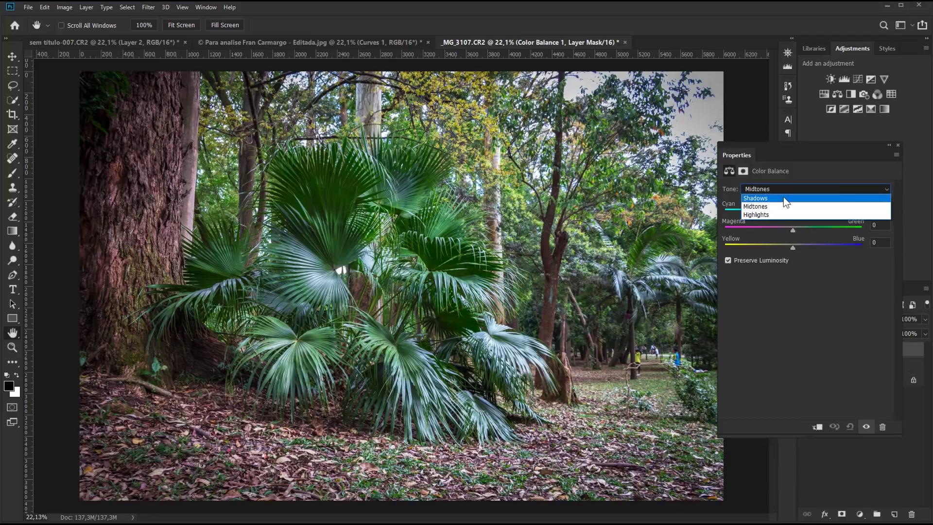
{"action": "left_click", "coordinate": [783, 197]}
{"action": "left_click_drag", "start_coordinate": [791, 212], "coordinate": [786, 214]}
{"action": "left_click_drag", "start_coordinate": [794, 246], "coordinate": [808, 245]}
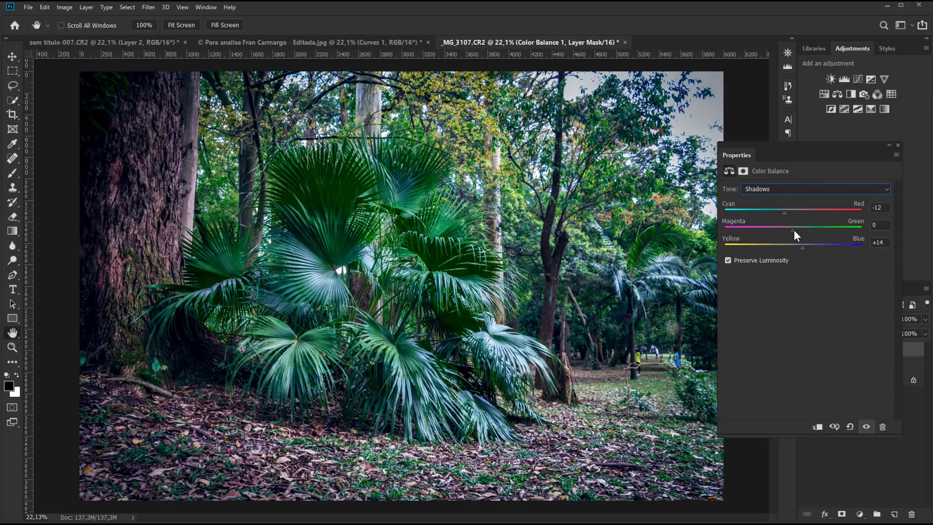
{"action": "left_click_drag", "start_coordinate": [793, 230], "coordinate": [790, 230]}
Warm the Color Balance Highlights toward yellow, nudging them slightly toward red and green
{"action": "left_click", "coordinate": [788, 189]}
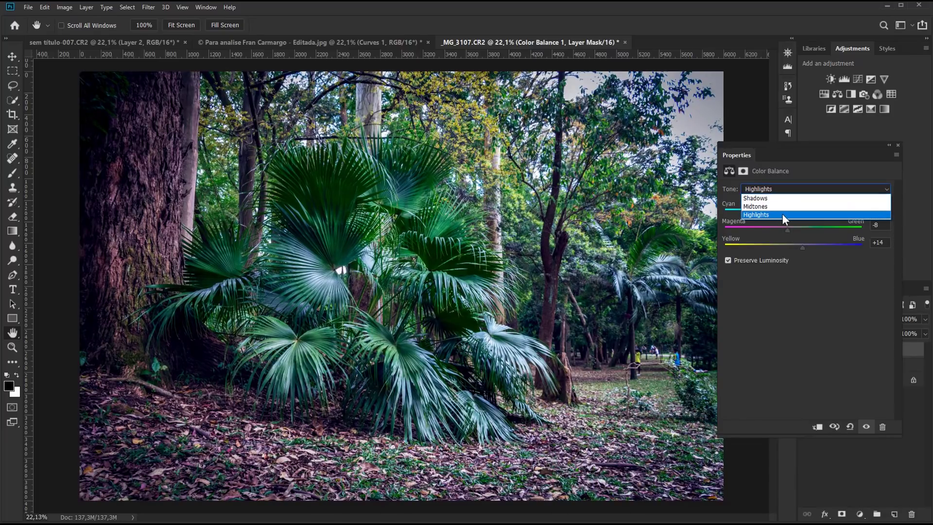
{"action": "left_click", "coordinate": [782, 213]}
{"action": "left_click_drag", "start_coordinate": [793, 246], "coordinate": [781, 245]}
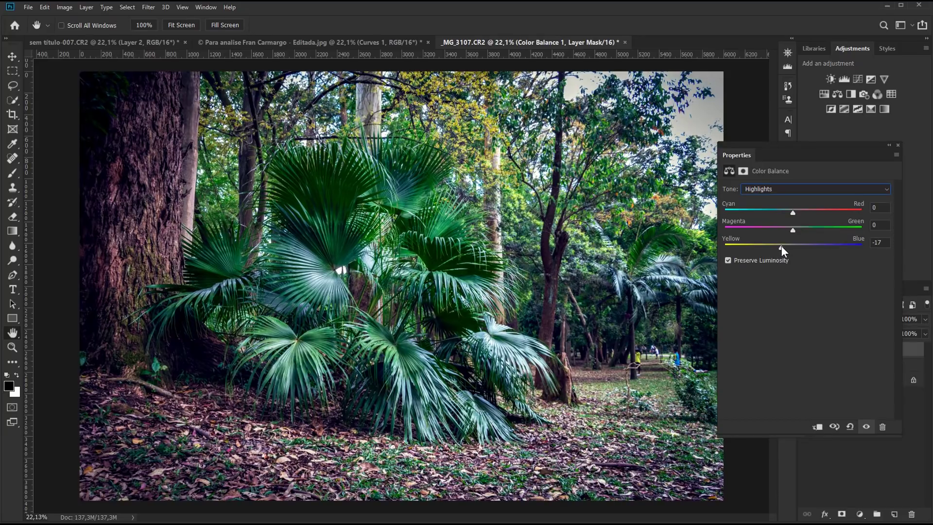
{"action": "left_click", "coordinate": [797, 210]}
{"action": "left_click_drag", "start_coordinate": [792, 228], "coordinate": [796, 228]}
Shift the Color Balance Midtones slightly toward red and green
{"action": "left_click", "coordinate": [797, 190]}
{"action": "left_click", "coordinate": [782, 204]}
{"action": "left_click_drag", "start_coordinate": [793, 229], "coordinate": [795, 229]}
{"action": "left_click_drag", "start_coordinate": [792, 210], "coordinate": [796, 207]}
{"action": "left_click", "coordinate": [888, 145]}
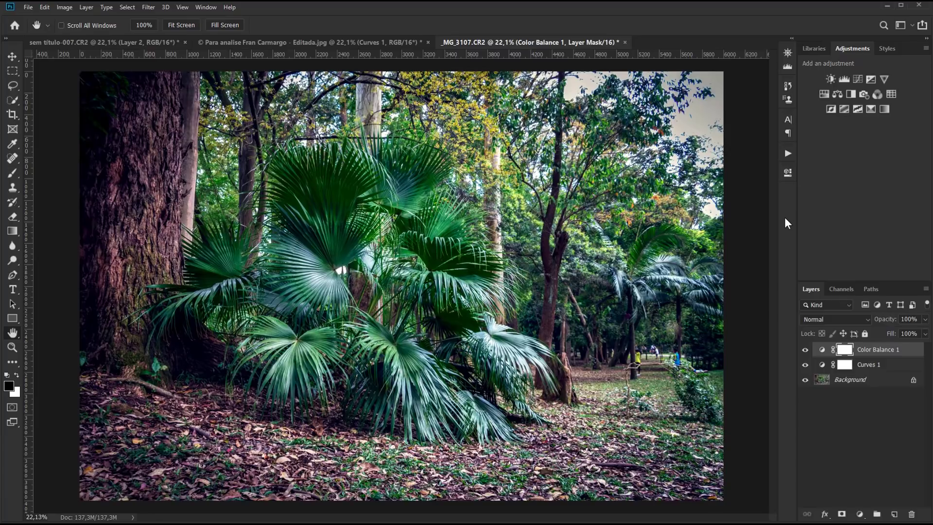
Run the Nitidez action to create an Overlay copy of Color Balance 1, comparing its effect
{"action": "left_click", "coordinate": [787, 154]}
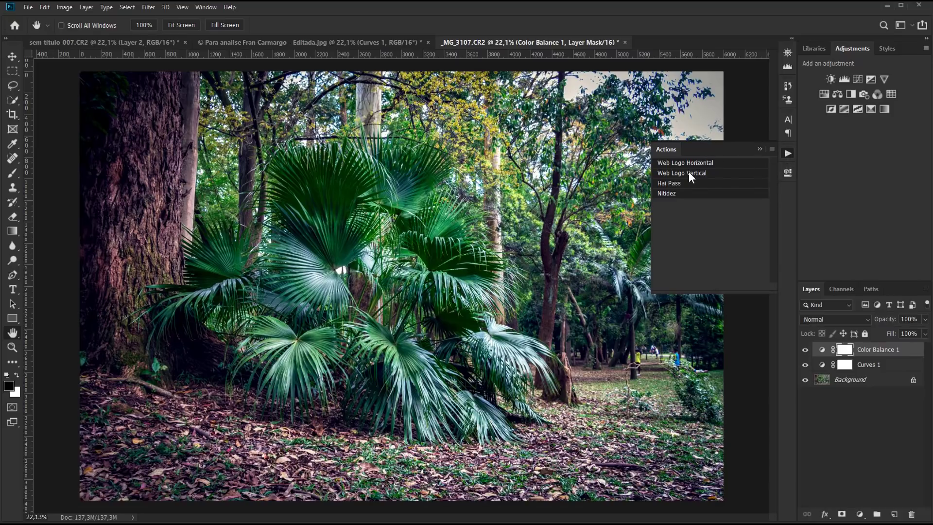
{"action": "left_click", "coordinate": [663, 194]}
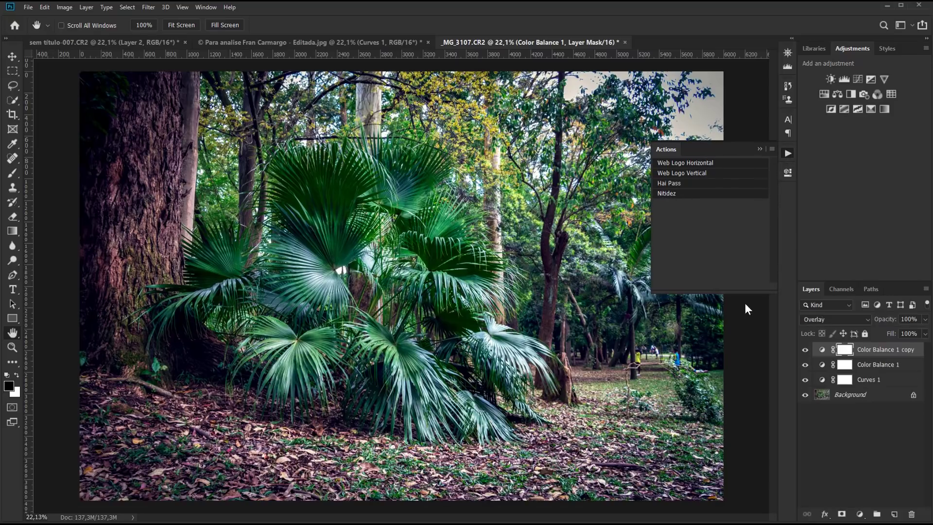
{"action": "left_click", "coordinate": [761, 149]}
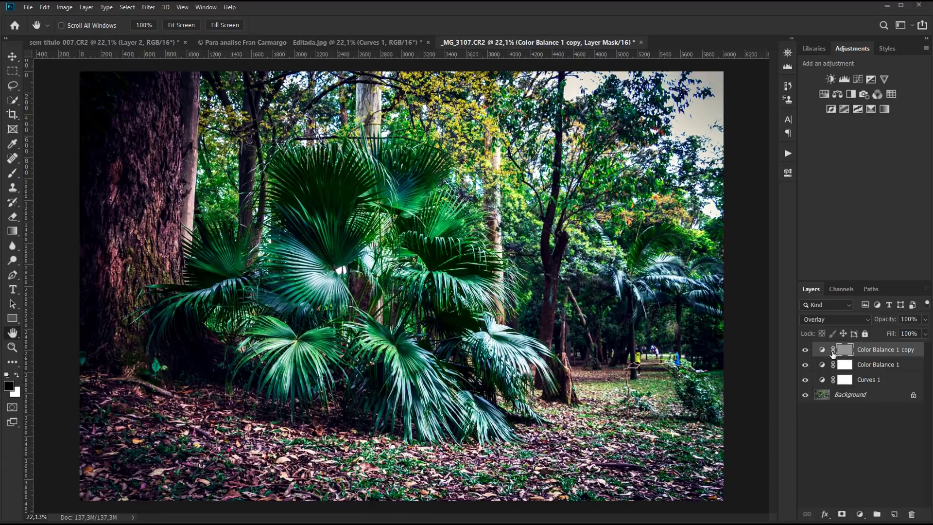
{"action": "left_click", "coordinate": [805, 351]}
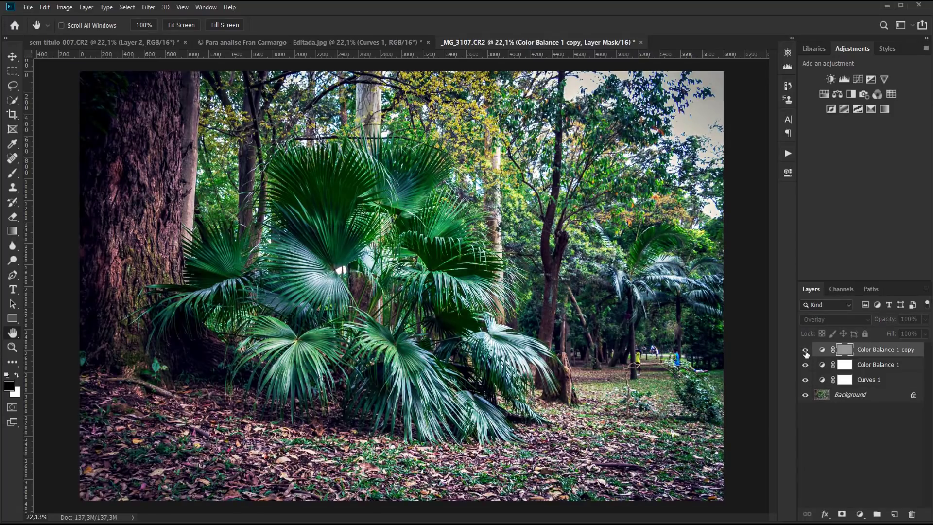
{"action": "left_click", "coordinate": [805, 351]}
{"action": "left_click", "coordinate": [804, 351]}
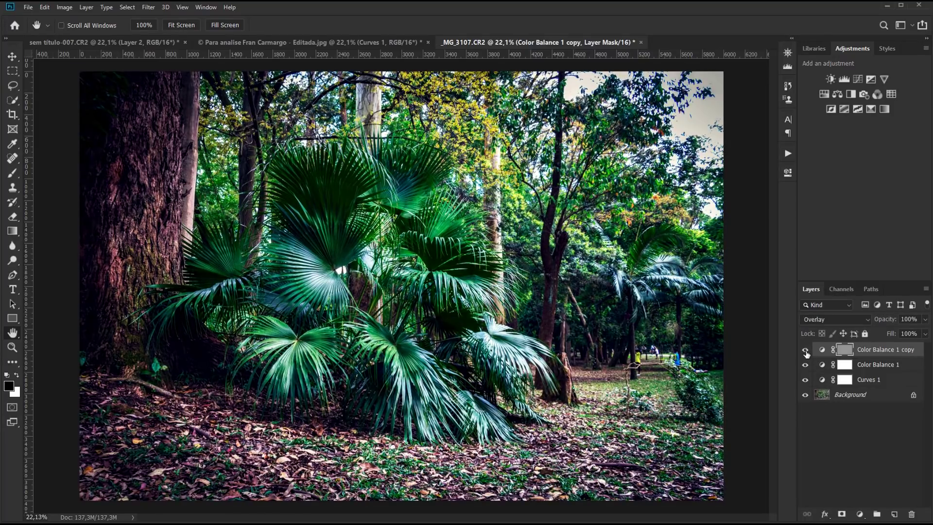
Lower the Overlay copy's opacity to 48% and compare it on and off
{"action": "left_click", "coordinate": [925, 320]}
{"action": "left_click_drag", "start_coordinate": [925, 331], "coordinate": [901, 335]}
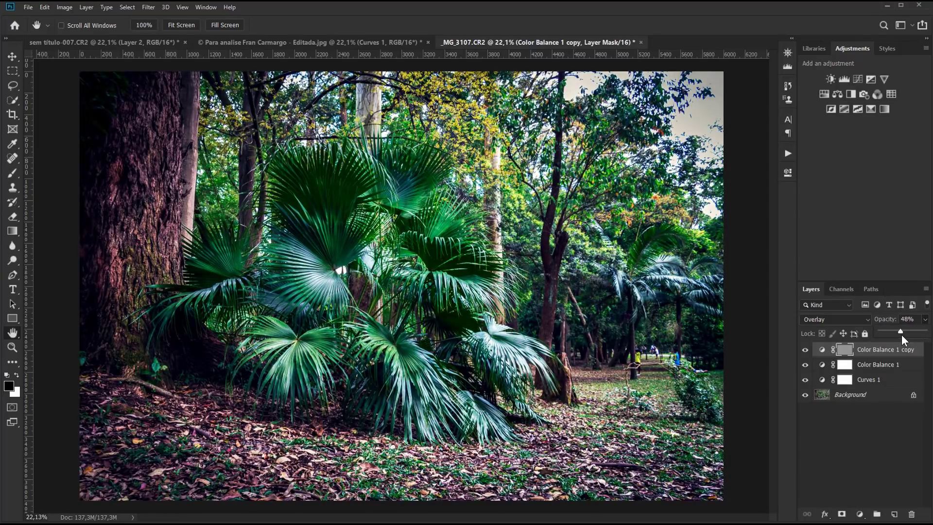
{"action": "left_click", "coordinate": [805, 351]}
{"action": "left_click", "coordinate": [804, 350]}
Stamp visible layers into Layer 1, fit the image on screen, and toggle it against the original
{"action": "key", "text": "F2"}
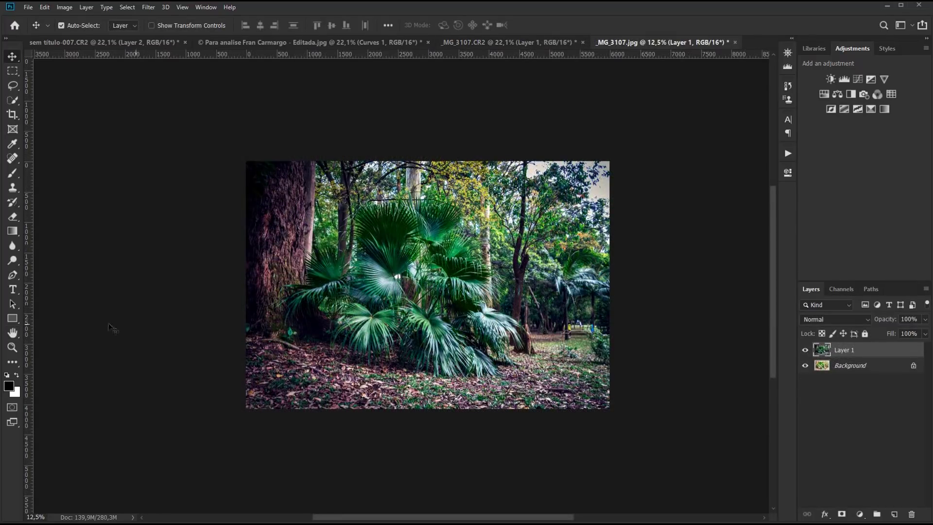
{"action": "double_click", "coordinate": [13, 334]}
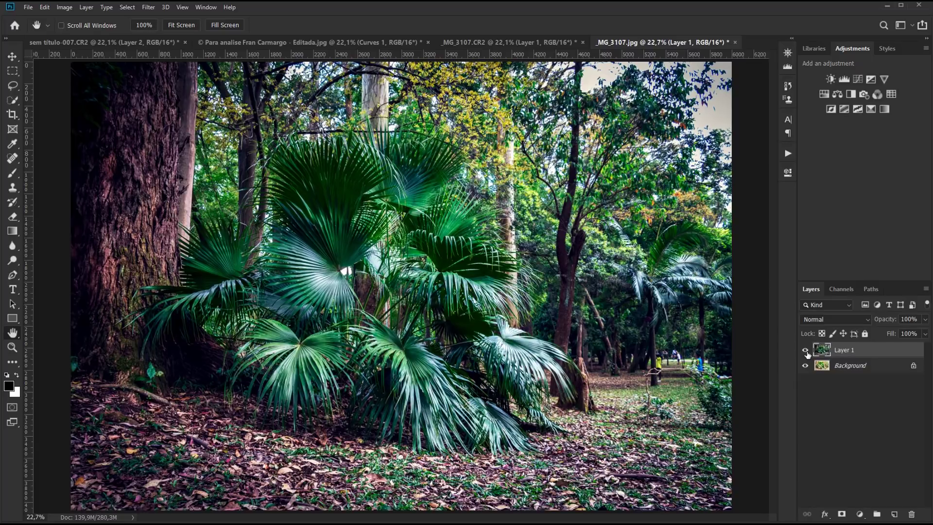
{"action": "left_click", "coordinate": [805, 350]}
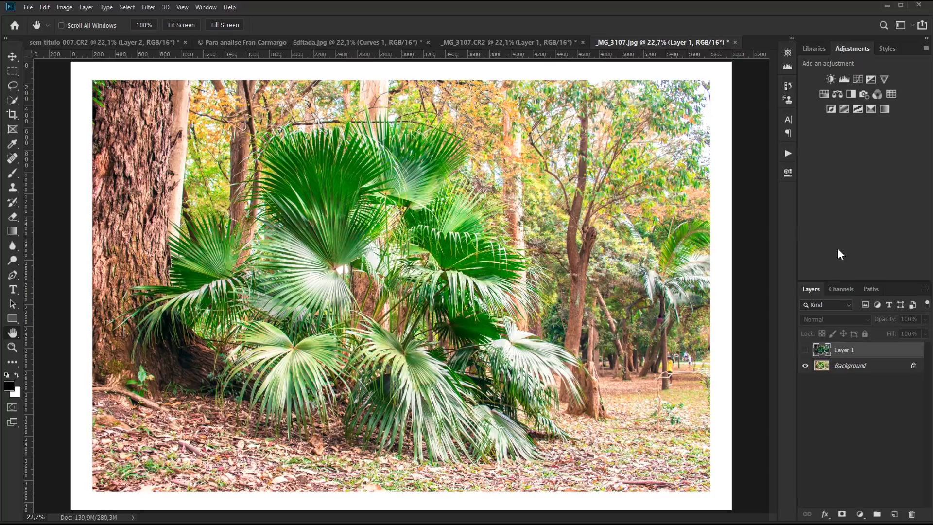
{"action": "left_click", "coordinate": [805, 349]}
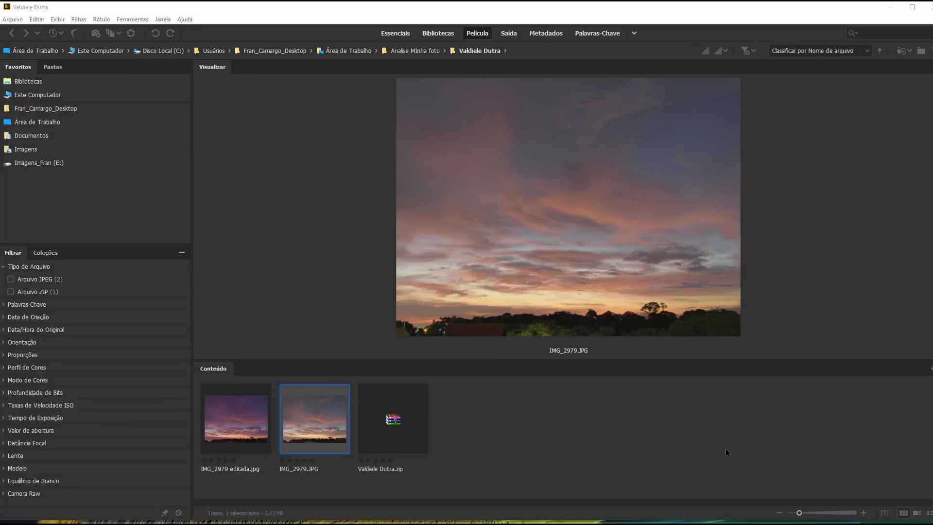
Alternate previews of IMG_2979 editada.jpg and IMG_2979.JPG, ending on the edited version
{"action": "left_click", "coordinate": [246, 427]}
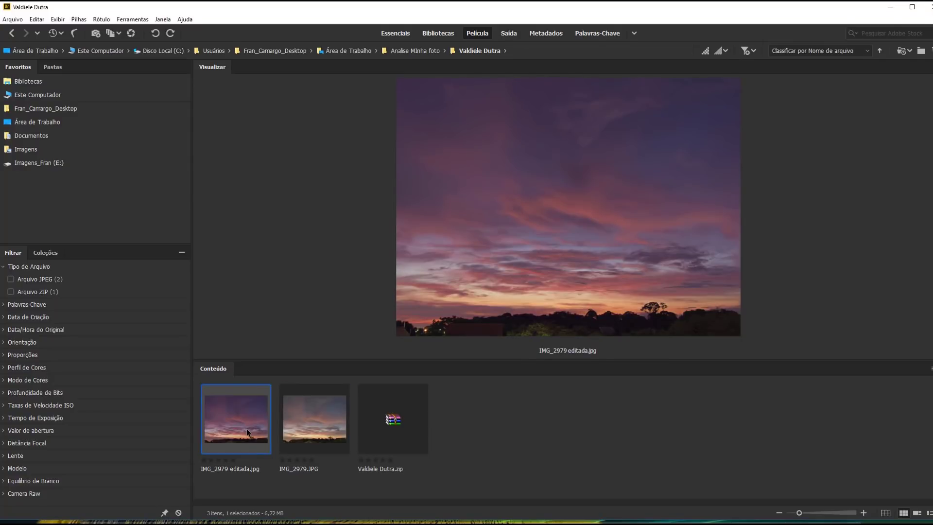
{"action": "left_click", "coordinate": [309, 424]}
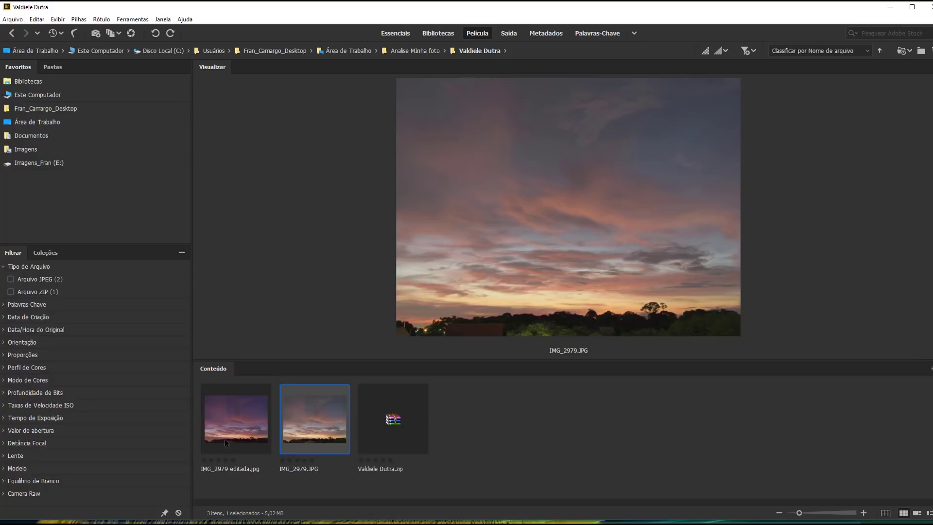
{"action": "left_click", "coordinate": [238, 429]}
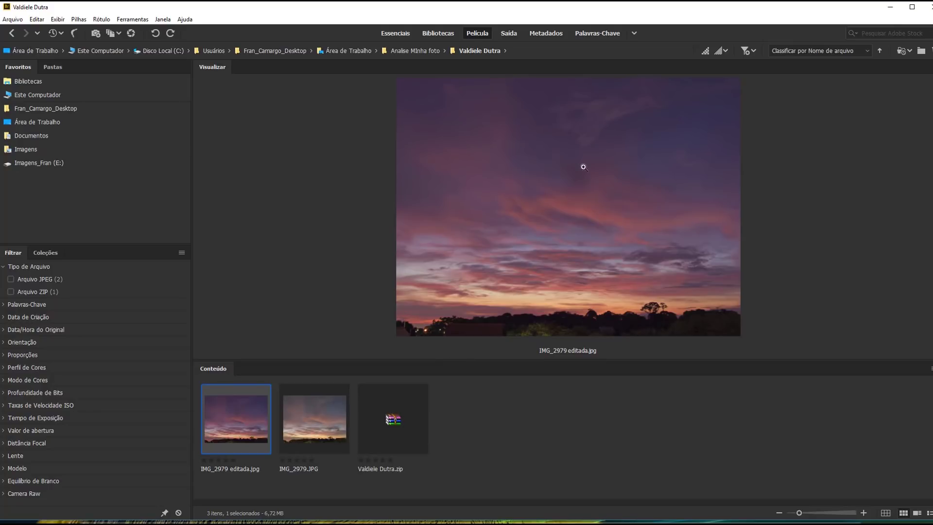
{"action": "left_click", "coordinate": [324, 426]}
{"action": "left_click", "coordinate": [252, 410]}
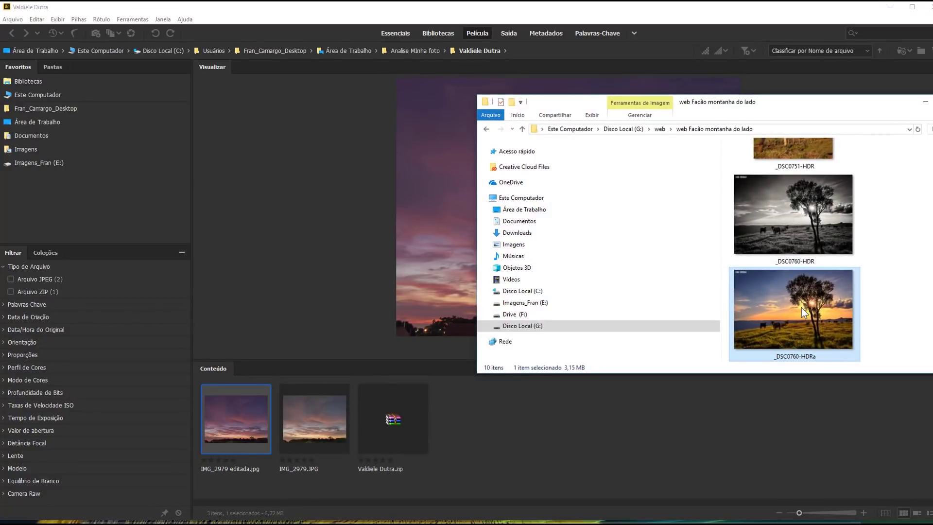
Open _DSC0760-HDRa with Fotos via Abrir com
{"action": "right_click", "coordinate": [802, 307]}
{"action": "mouse_move", "coordinate": [837, 363]}
{"action": "left_click", "coordinate": [731, 377]}
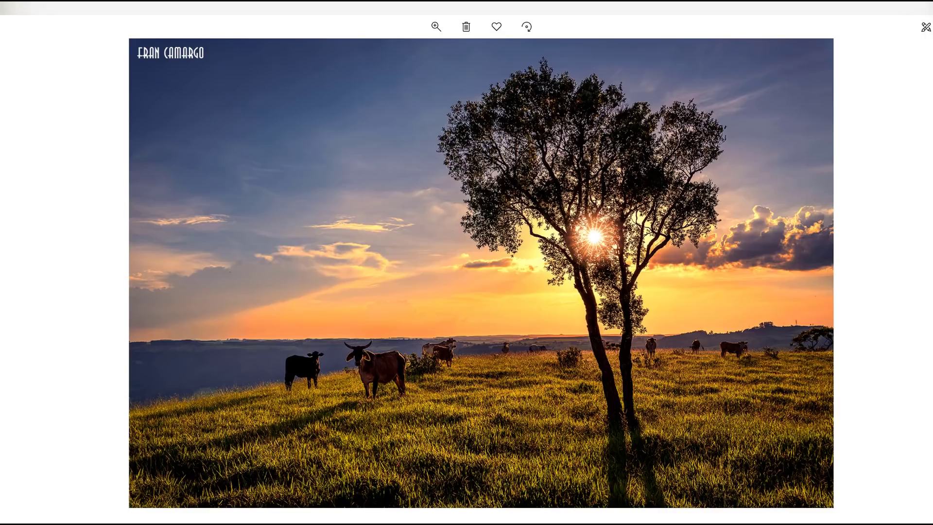
Step through three more folder photos to the sunset with a bare tree beside a dirt path
{"action": "key", "text": "Right"}
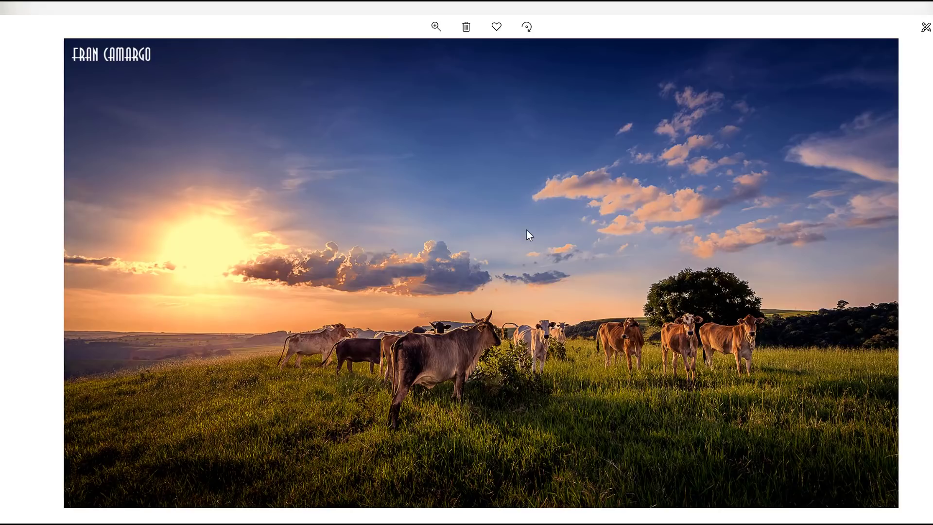
{"action": "key", "text": "Right"}
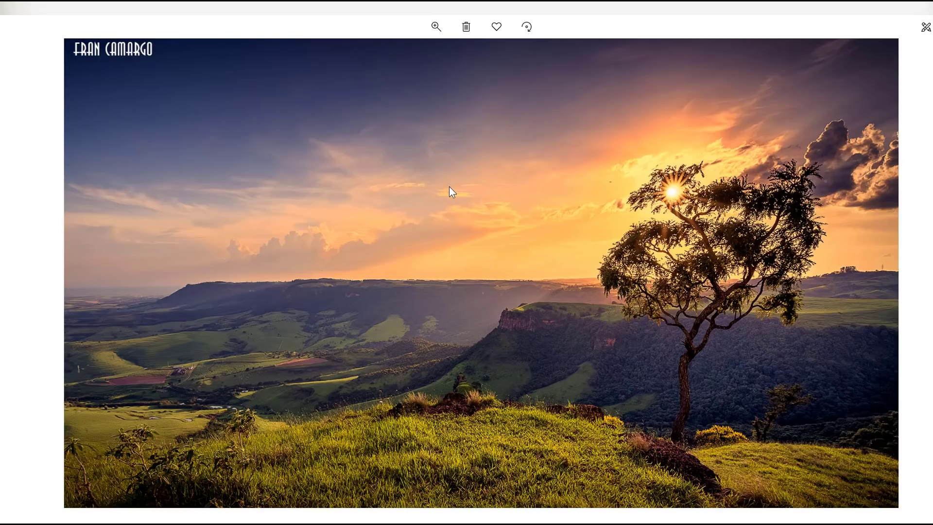
{"action": "key", "text": "Right"}
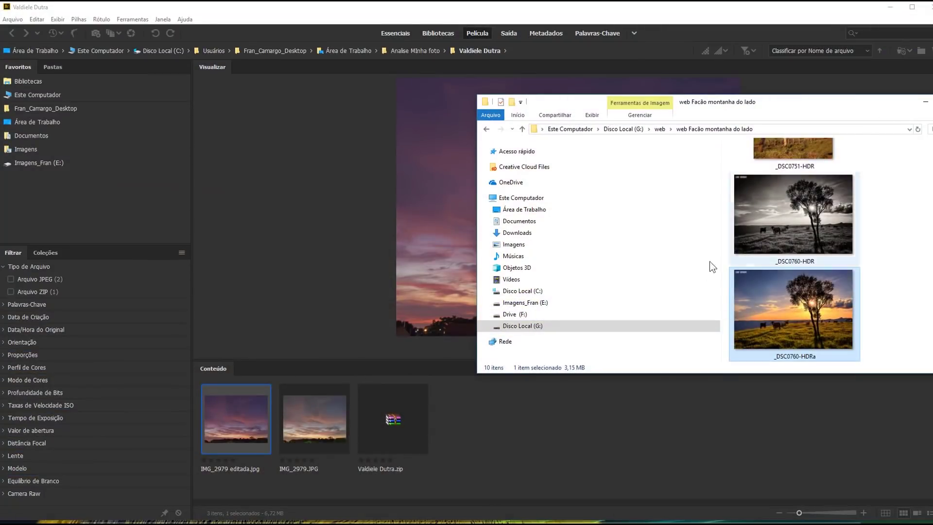
Close the Explorer window and open IMG_2979.JPG from Bridge in Camera Raw
{"action": "left_click", "coordinate": [459, 351]}
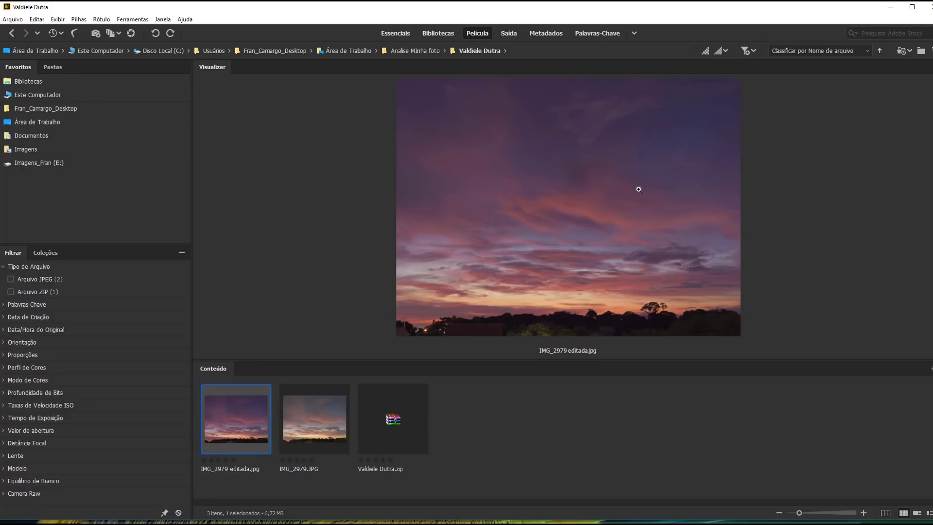
{"action": "left_click", "coordinate": [309, 421]}
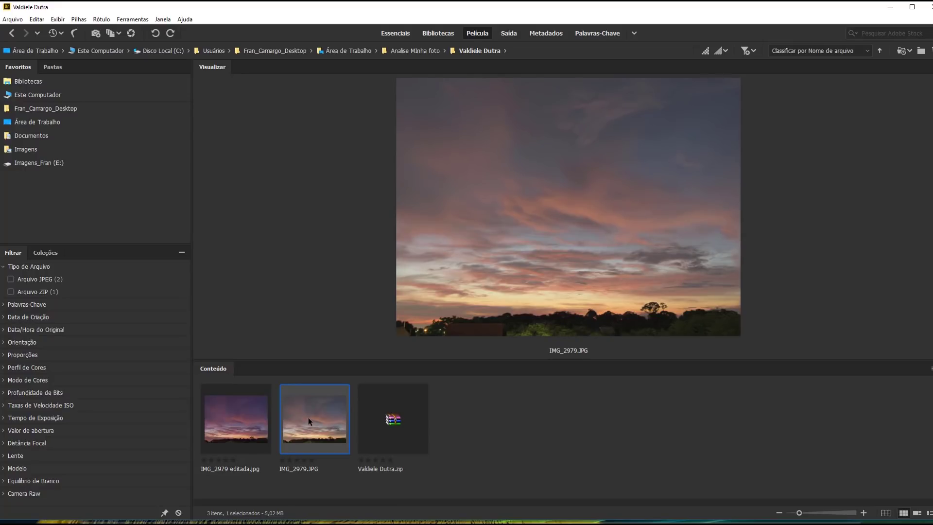
{"action": "double_click", "coordinate": [308, 421]}
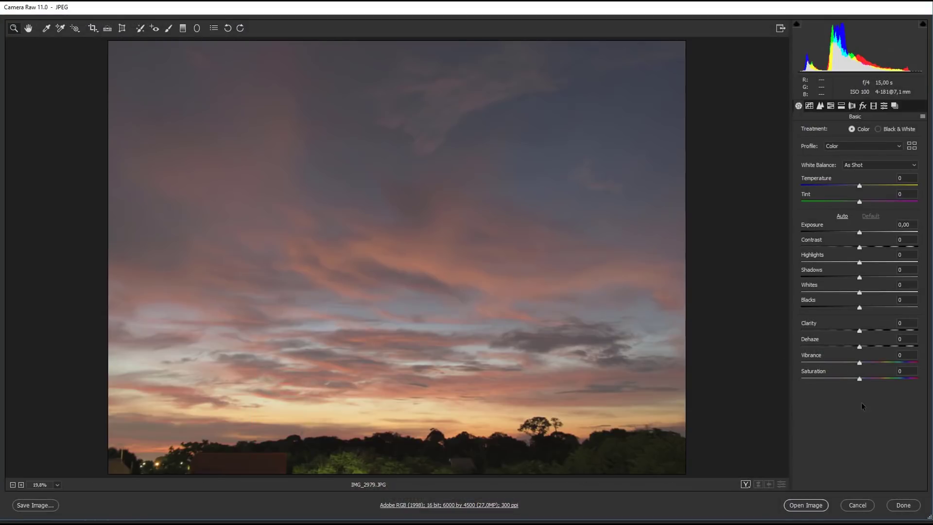
Set Highlights -81, Whites +41, Blacks -37 and Contrast +28 in the Basic panel
{"action": "left_click", "coordinate": [812, 262]}
{"action": "left_click", "coordinate": [878, 277]}
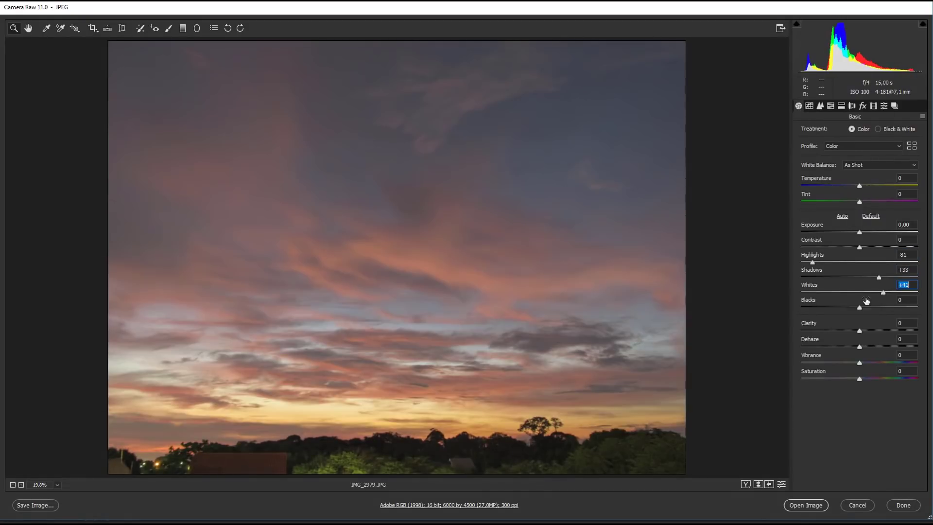
{"action": "left_click", "coordinate": [837, 307]}
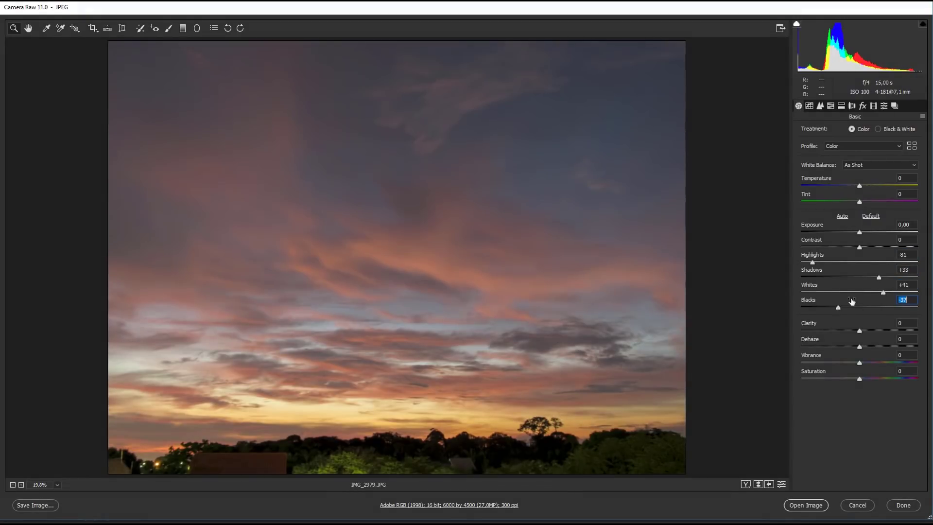
{"action": "left_click", "coordinate": [875, 246]}
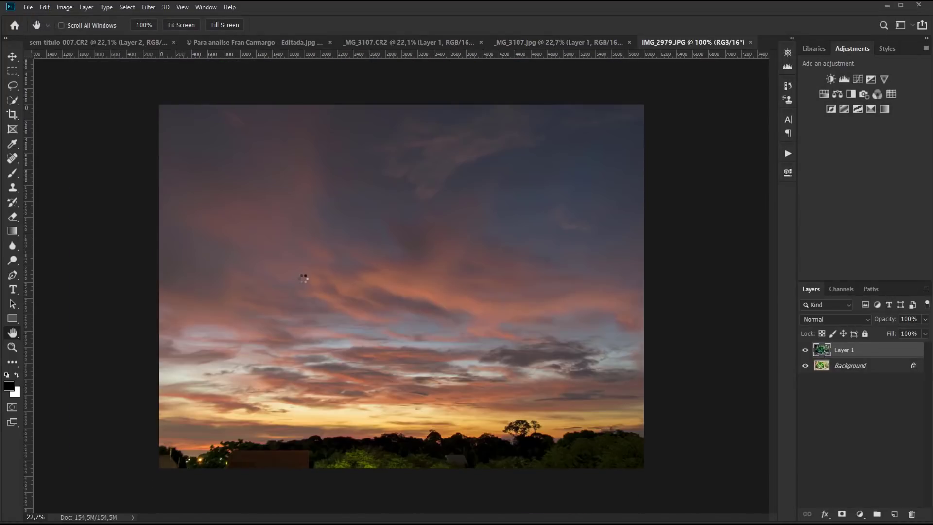
Add a Color Balance layer with midtones Cyan/Red -27, Magenta/Green -8, Yellow/Blue +26
{"action": "left_click", "coordinate": [837, 93]}
{"action": "mouse_move", "coordinate": [692, 166]}
{"action": "left_mouse_down"}
{"action": "mouse_move", "coordinate": [735, 165]}
{"action": "mouse_move", "coordinate": [742, 147]}
{"action": "left_mouse_up"}
{"action": "left_click_drag", "start_coordinate": [724, 198], "coordinate": [705, 198]}
{"action": "mouse_move", "coordinate": [723, 233]}
{"action": "left_mouse_down"}
{"action": "mouse_move", "coordinate": [742, 234]}
{"action": "mouse_move", "coordinate": [719, 215]}
{"action": "left_mouse_up"}
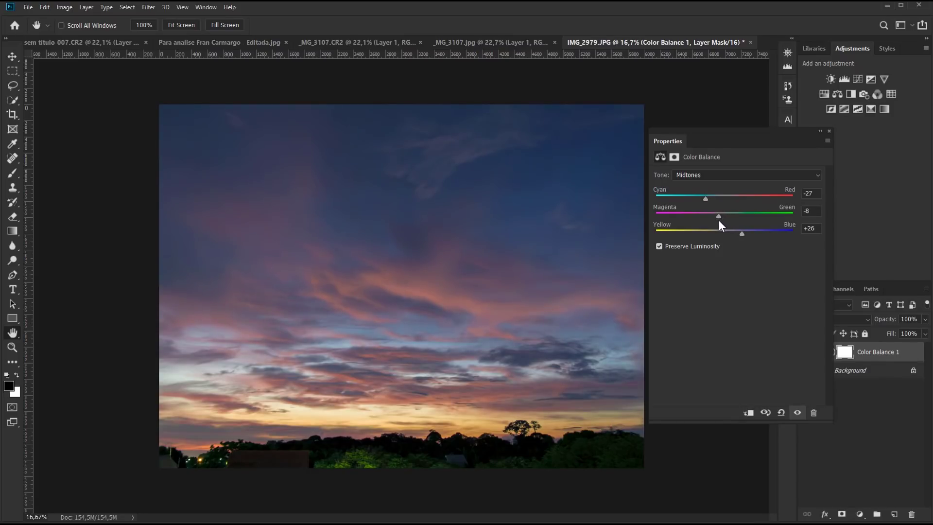
{"action": "left_click", "coordinate": [820, 134]}
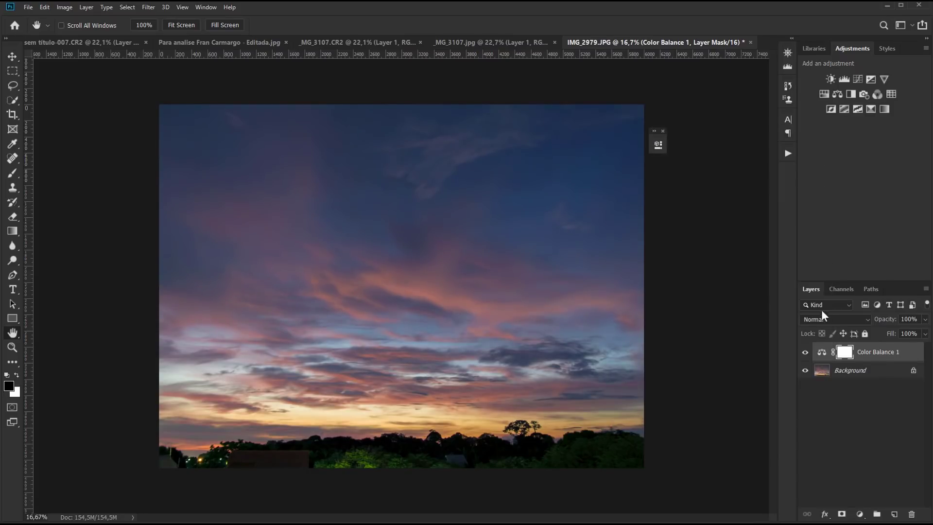
Toggle Color Balance 1 on and off to compare, leaving it switched off
{"action": "left_click", "coordinate": [806, 352]}
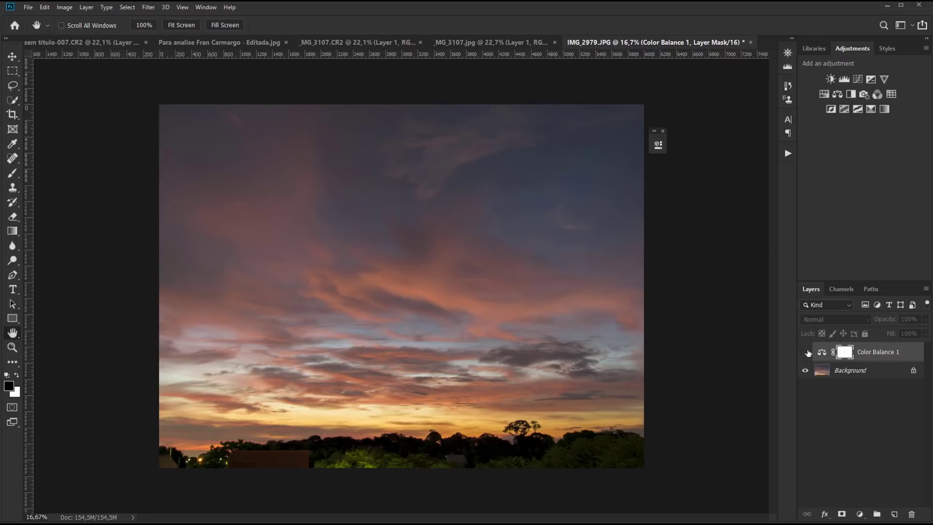
{"action": "left_click", "coordinate": [806, 352]}
{"action": "left_click", "coordinate": [806, 352]}
{"action": "left_click", "coordinate": [804, 353]}
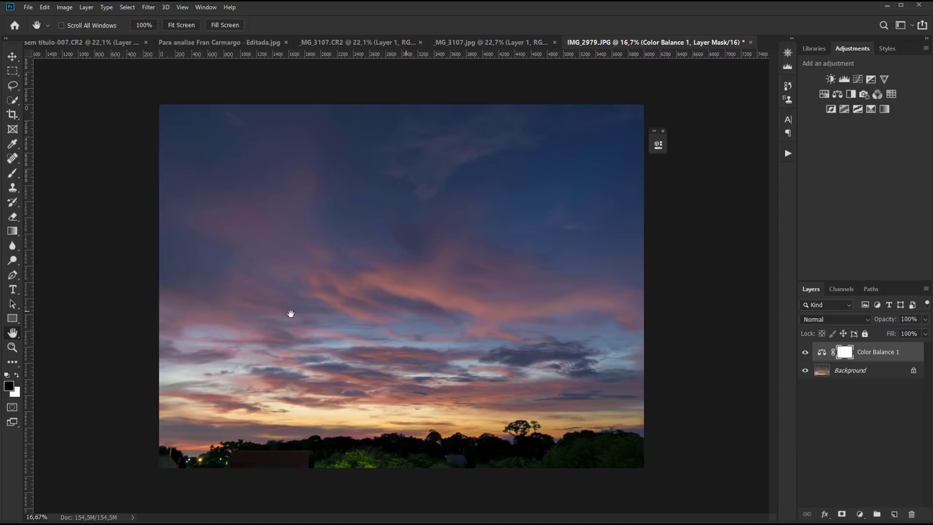
{"action": "left_click", "coordinate": [806, 354]}
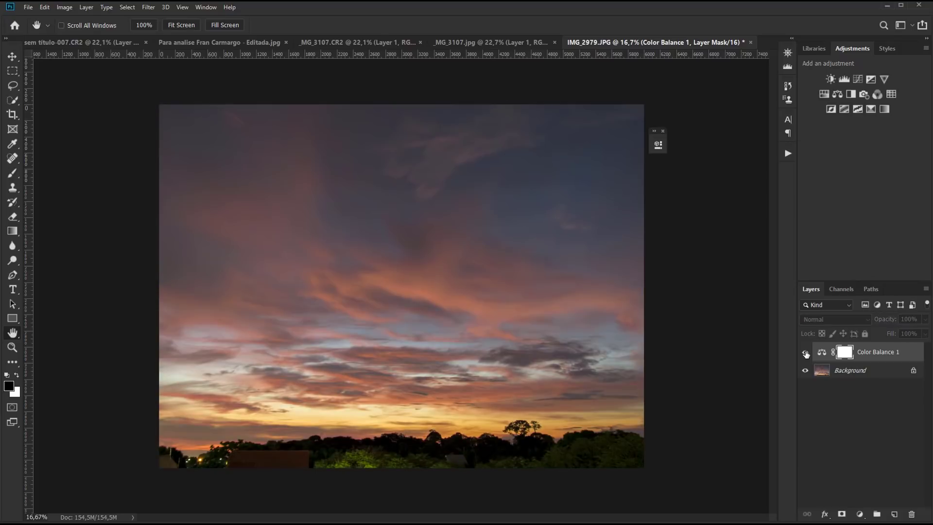
{"action": "left_click", "coordinate": [805, 353]}
Add a second Color Balance layer above Background with shadows Red +14, pushed toward Yellow
{"action": "left_click", "coordinate": [849, 371]}
{"action": "left_click", "coordinate": [835, 93]}
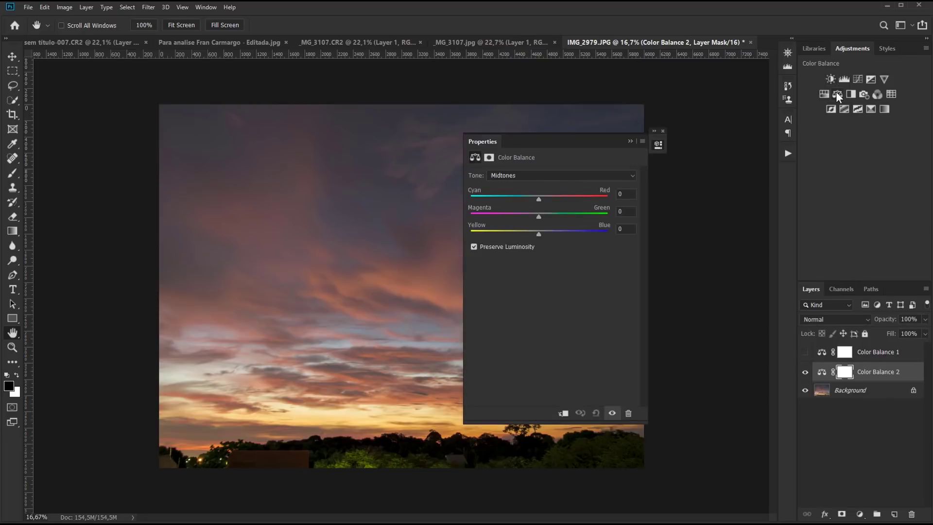
{"action": "left_click", "coordinate": [553, 176]}
{"action": "left_click", "coordinate": [547, 182]}
{"action": "left_click_drag", "start_coordinate": [539, 200], "coordinate": [549, 197]}
{"action": "left_click_drag", "start_coordinate": [538, 231], "coordinate": [530, 237]}
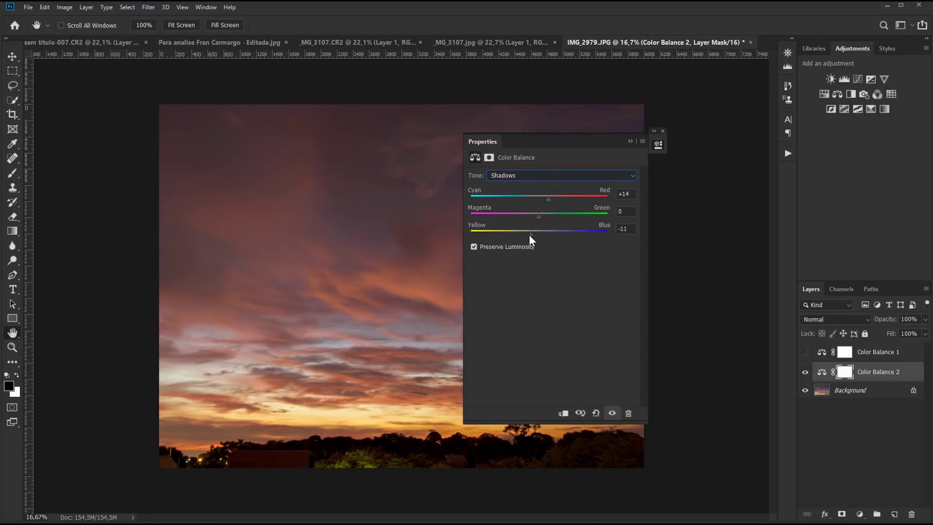
Shift Color Balance 2 midtones slightly toward Cyan and adjust the magenta and blue balance
{"action": "left_click", "coordinate": [554, 176]}
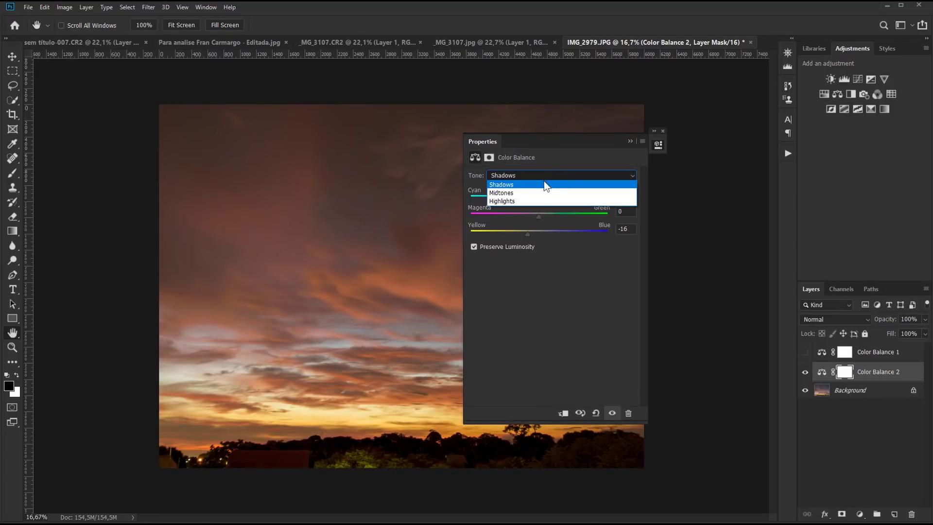
{"action": "left_click", "coordinate": [539, 190]}
{"action": "left_click_drag", "start_coordinate": [539, 198], "coordinate": [526, 197]}
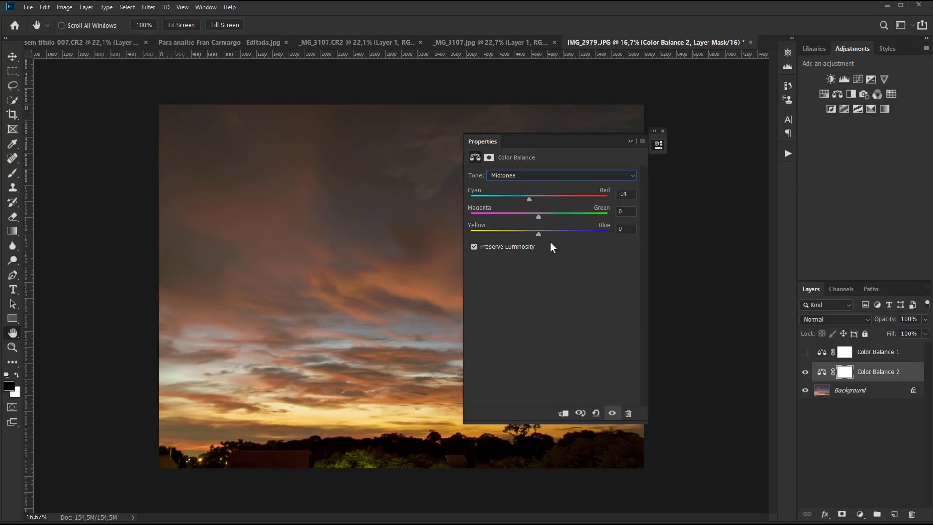
{"action": "left_click_drag", "start_coordinate": [539, 232], "coordinate": [533, 216]}
{"action": "left_click", "coordinate": [630, 141]}
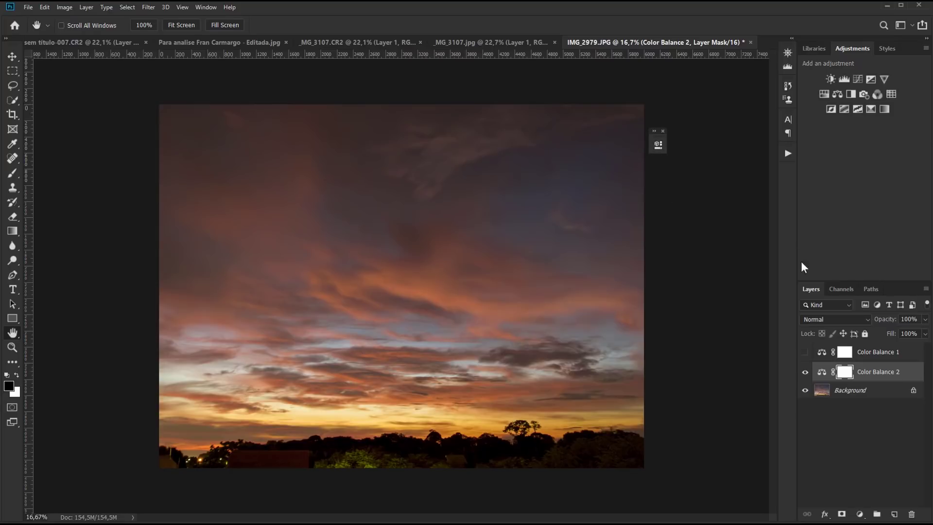
Compare both Color Balance layers, end with both visible, and select Background
{"action": "left_click", "coordinate": [817, 374]}
{"action": "left_click", "coordinate": [805, 372]}
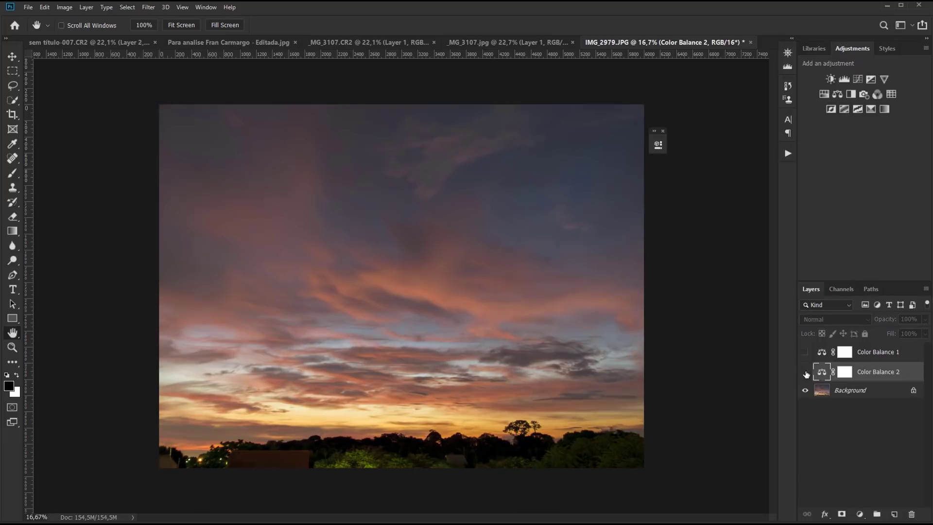
{"action": "left_click", "coordinate": [806, 372]}
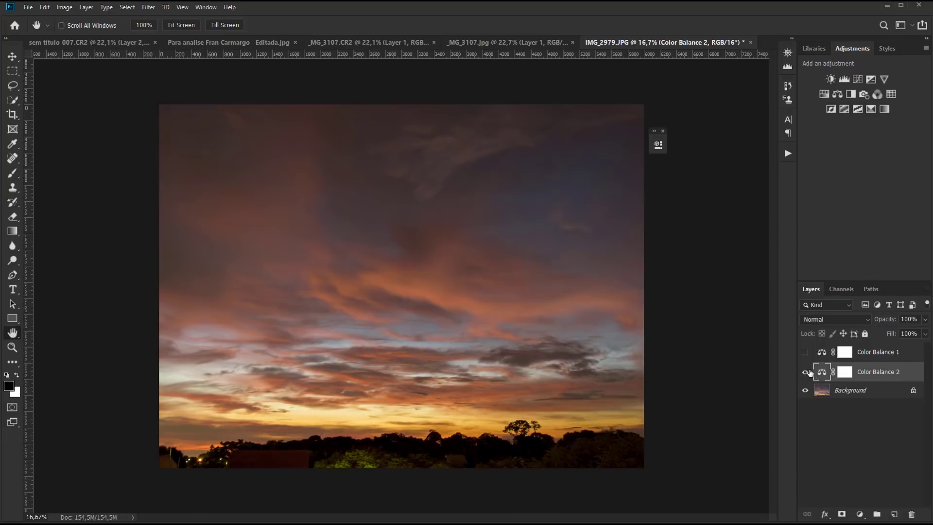
{"action": "left_click", "coordinate": [806, 372]}
{"action": "left_click", "coordinate": [805, 352]}
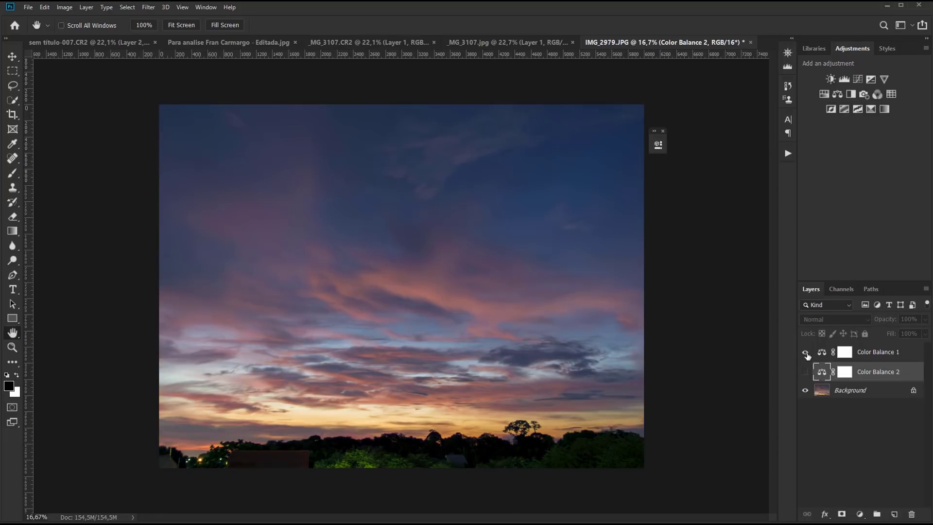
{"action": "left_click", "coordinate": [805, 372]}
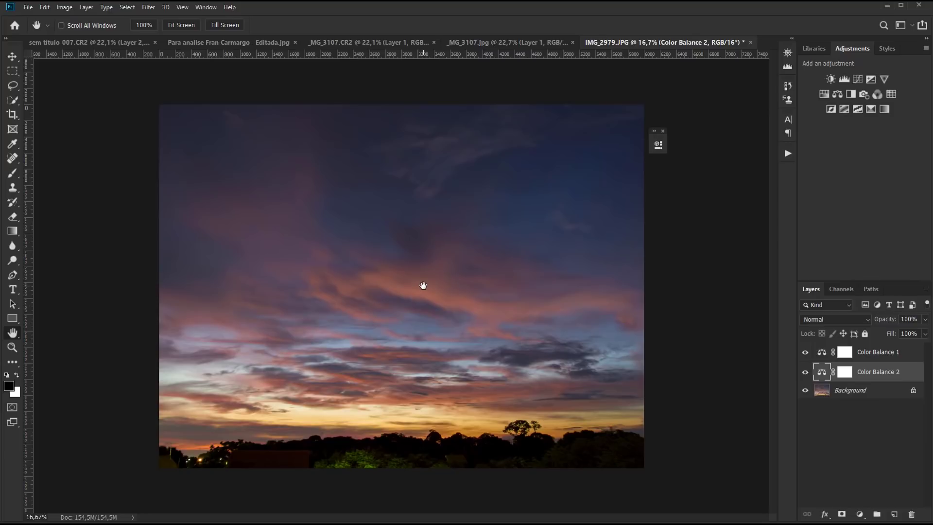
{"action": "left_click", "coordinate": [846, 394]}
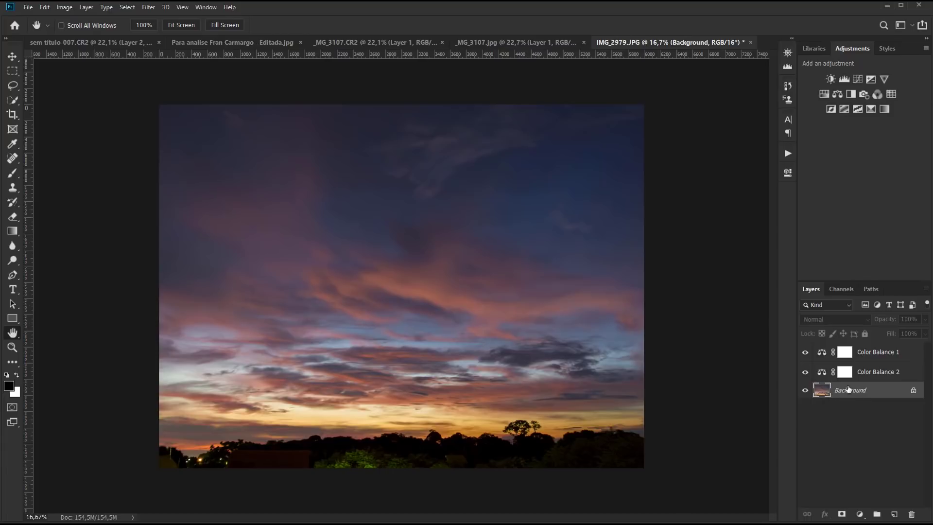
Unlock the Background into an editable Layer 0 and select it
{"action": "left_click", "coordinate": [912, 391]}
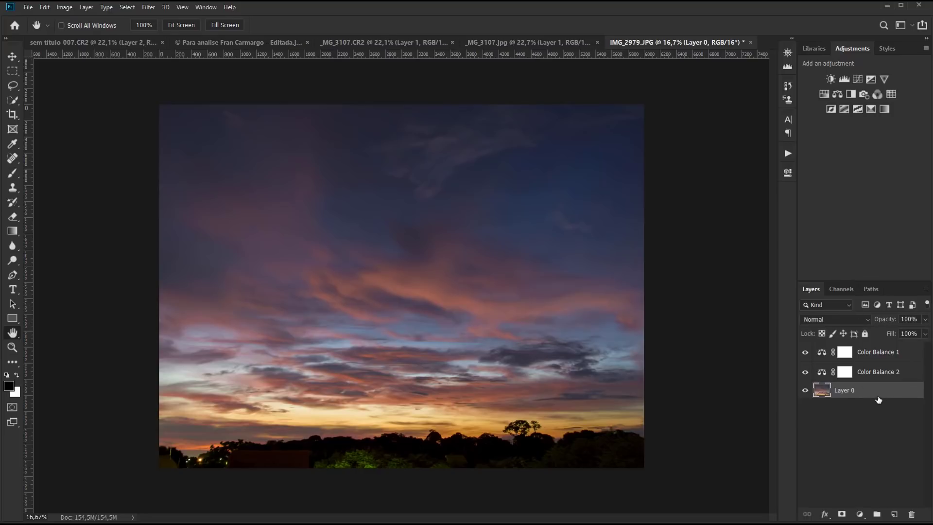
{"action": "left_click", "coordinate": [874, 354]}
{"action": "left_click", "coordinate": [875, 372]}
{"action": "left_click", "coordinate": [877, 355]}
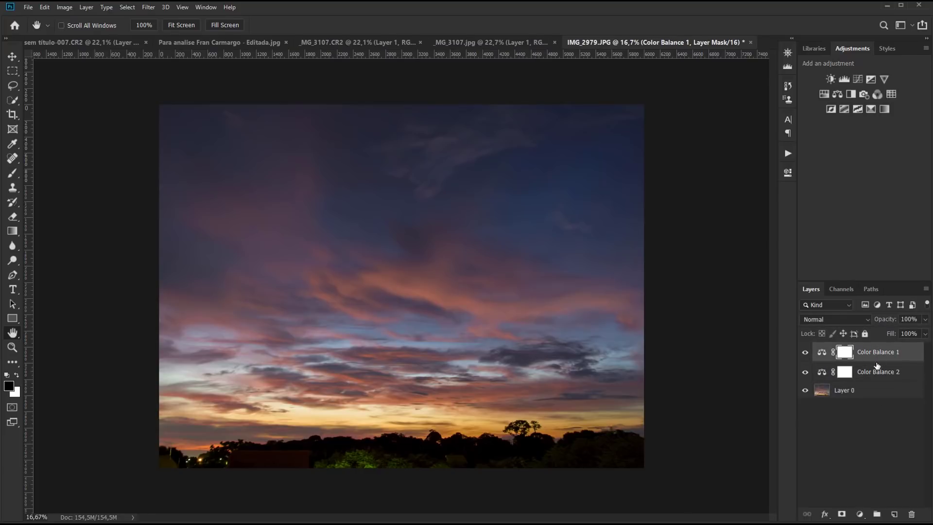
{"action": "left_click", "coordinate": [877, 372]}
{"action": "left_click", "coordinate": [858, 392]}
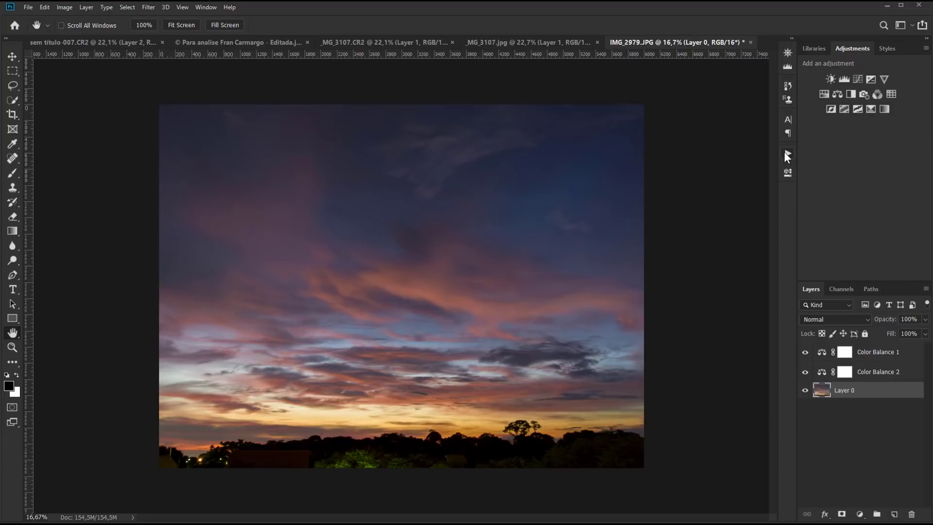
Run the Nitidez action from the Actions panel on Layer 0
{"action": "left_click", "coordinate": [206, 8]}
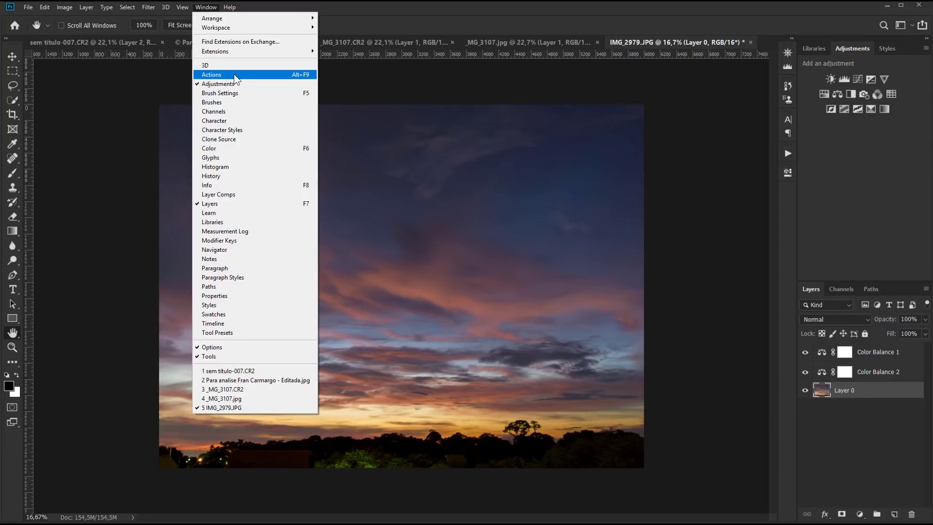
{"action": "left_click", "coordinate": [789, 152]}
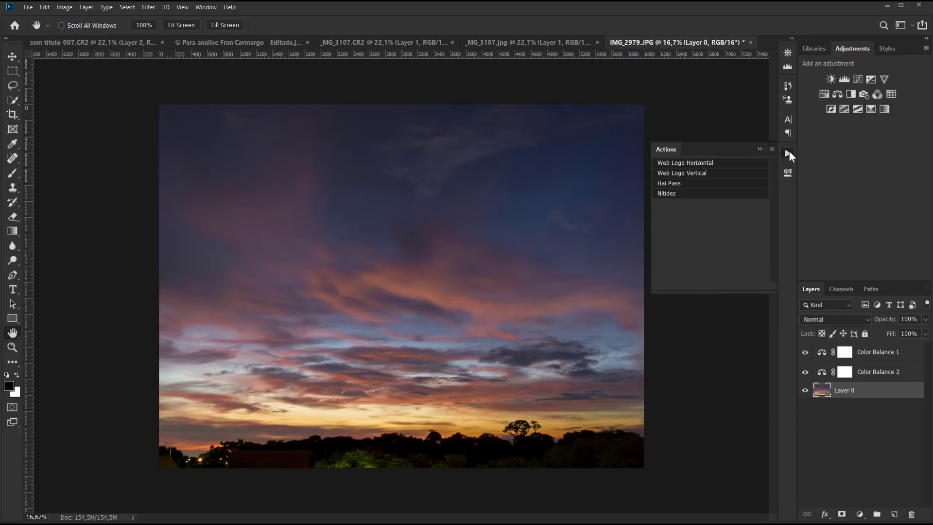
{"action": "left_click", "coordinate": [666, 194]}
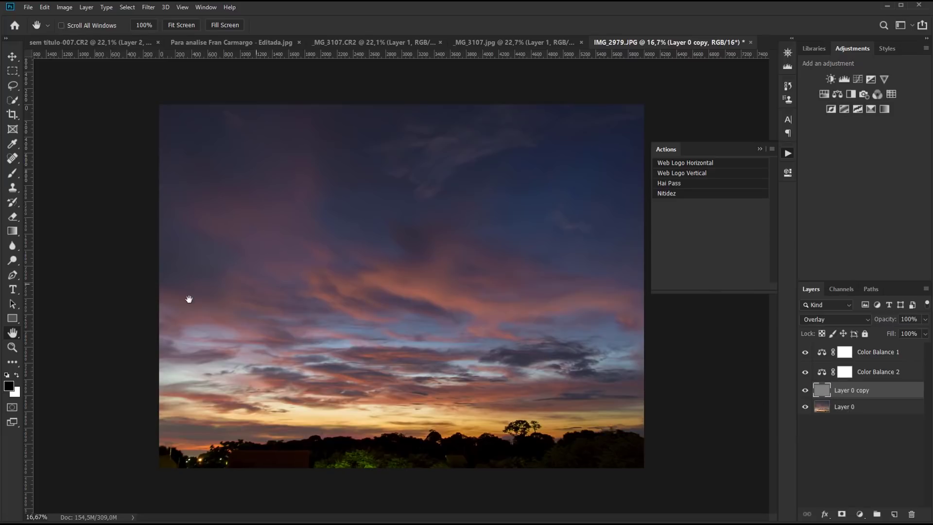
Zoom in near the treeline and toggle the Overlay Layer 0 copy, ending with it hidden
{"action": "left_click", "coordinate": [12, 347]}
{"action": "left_click", "coordinate": [460, 396]}
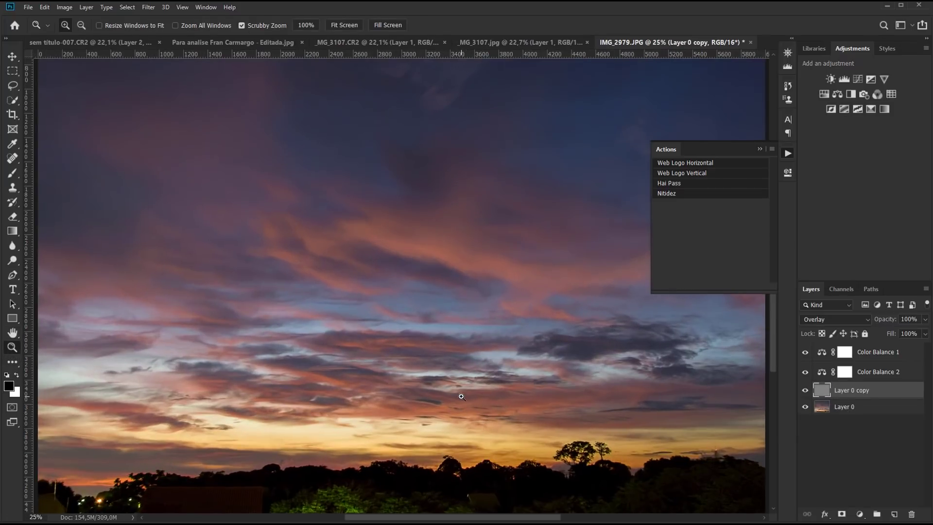
{"action": "left_click", "coordinate": [805, 391]}
{"action": "left_click", "coordinate": [805, 390]}
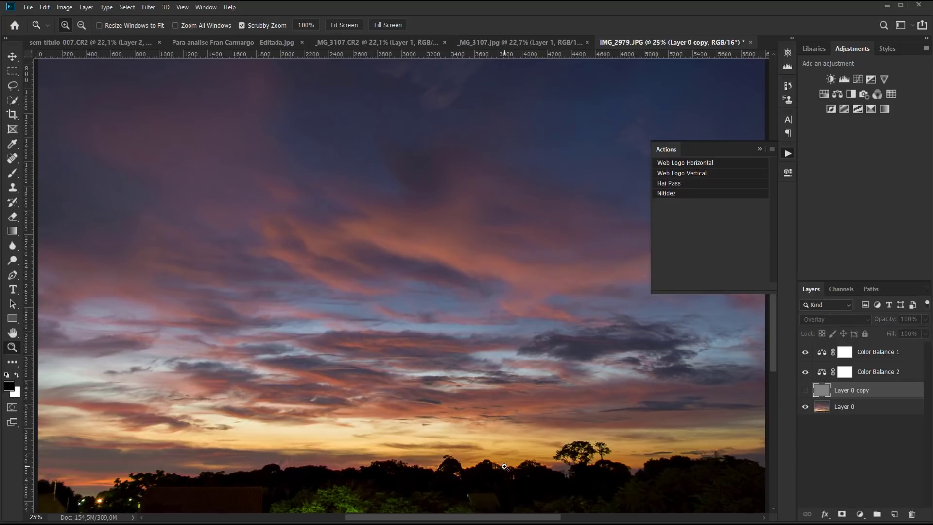
{"action": "left_click", "coordinate": [507, 466]}
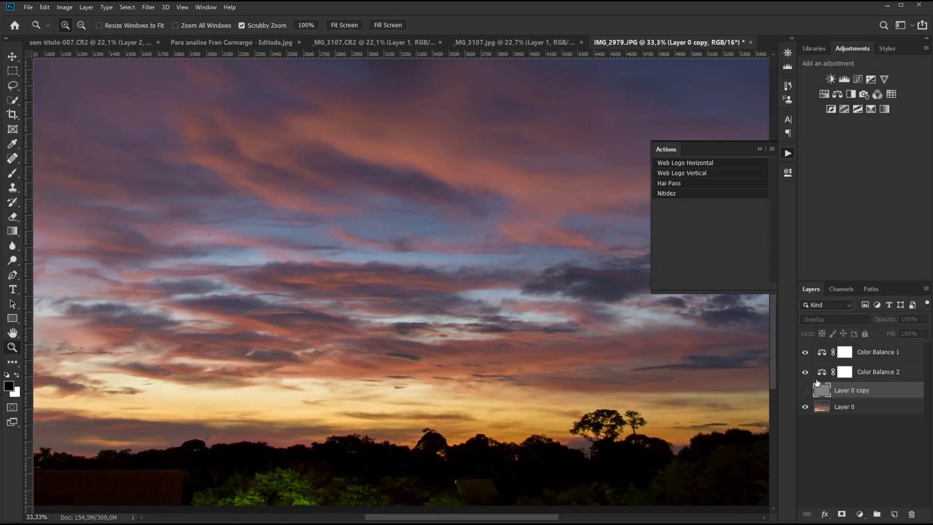
{"action": "left_click", "coordinate": [805, 390]}
{"action": "left_click", "coordinate": [805, 391]}
{"action": "left_click", "coordinate": [805, 391]}
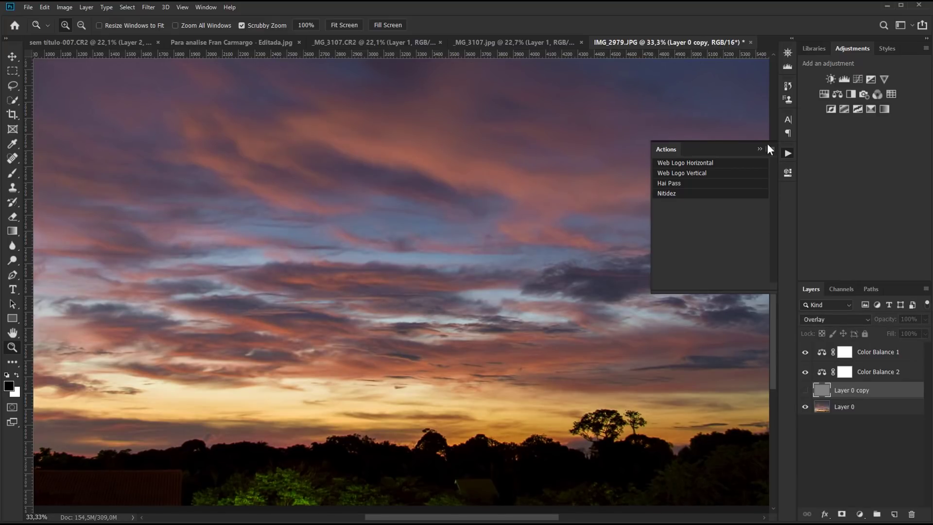